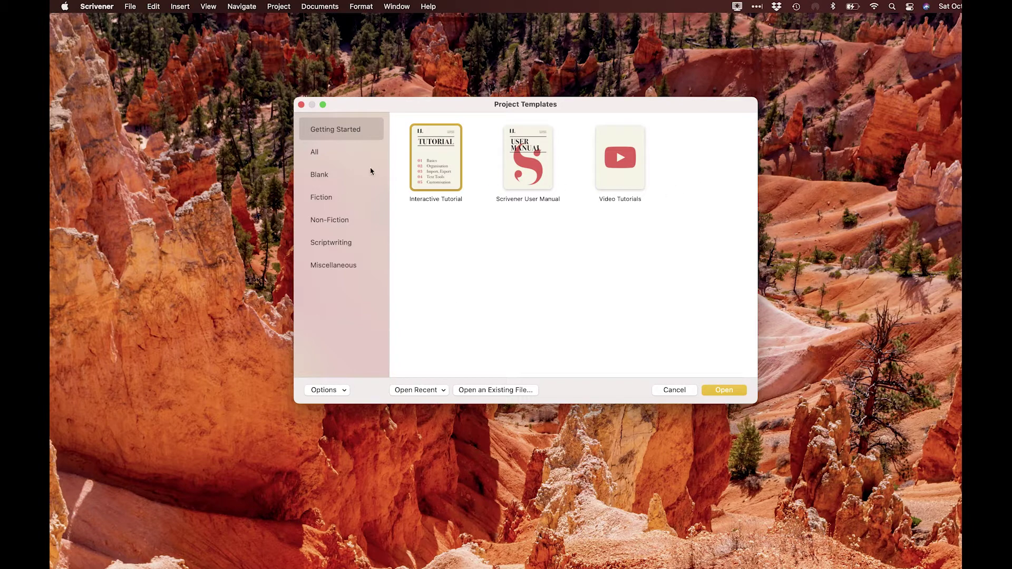
Create a project from the Fiction category's Novel template, naming it with the author's first name followed by "Novel".
click(324, 199)
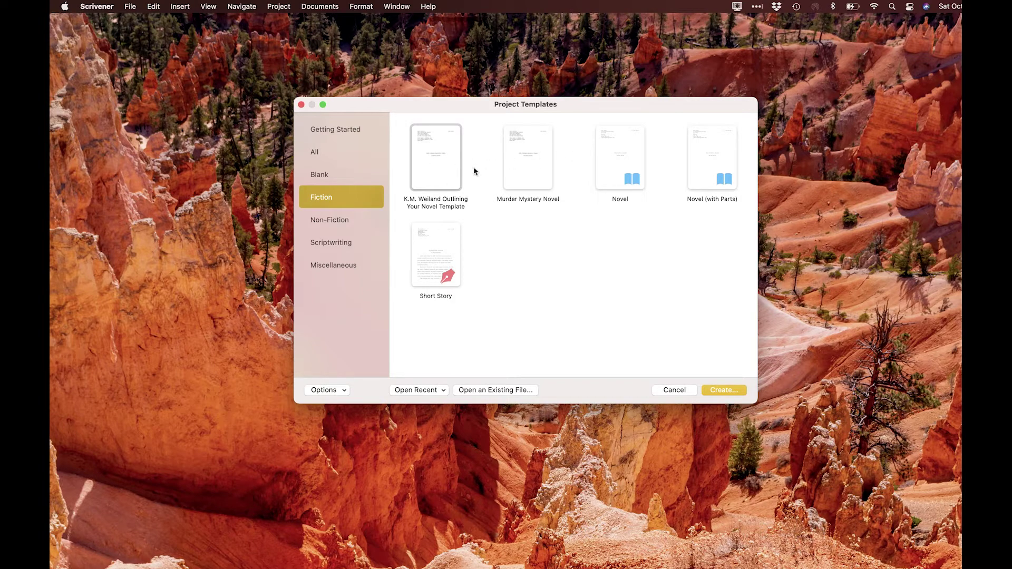
click(342, 224)
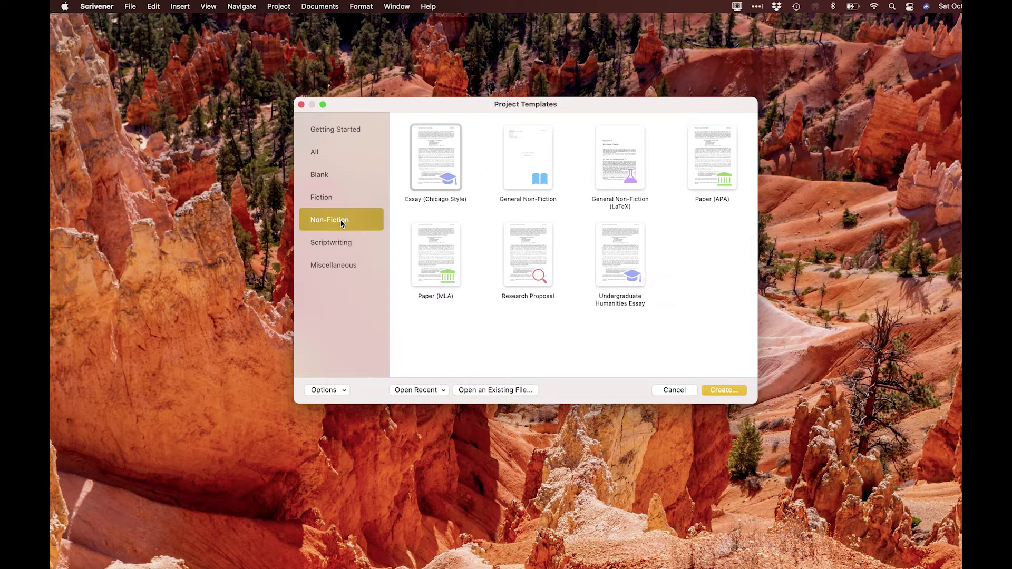
click(340, 244)
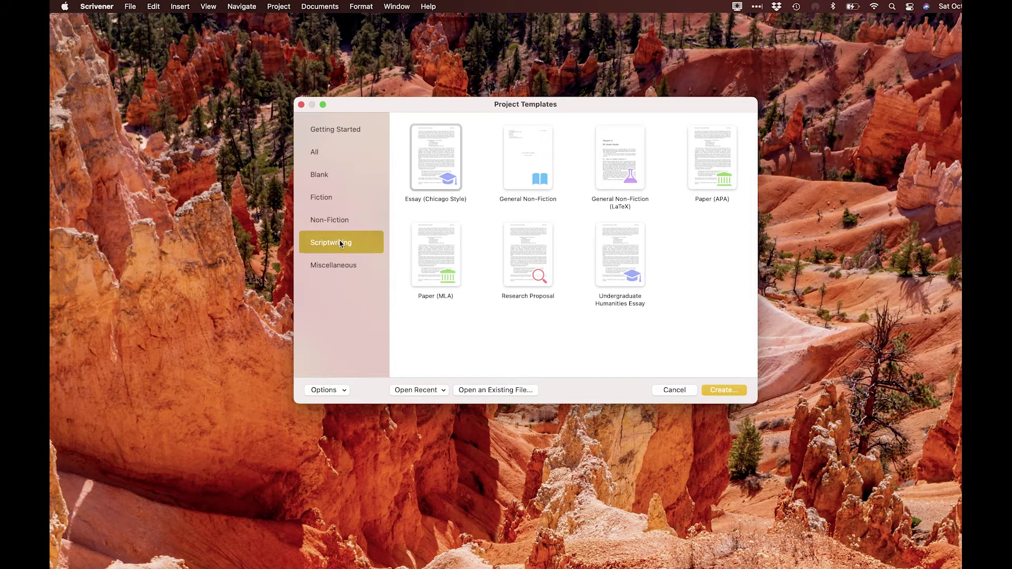
click(337, 267)
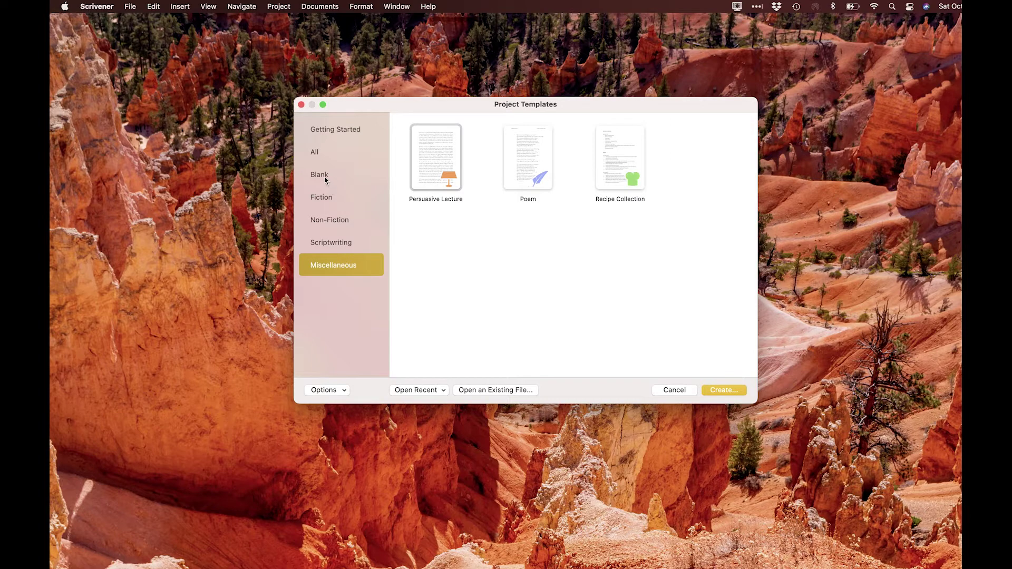
click(326, 196)
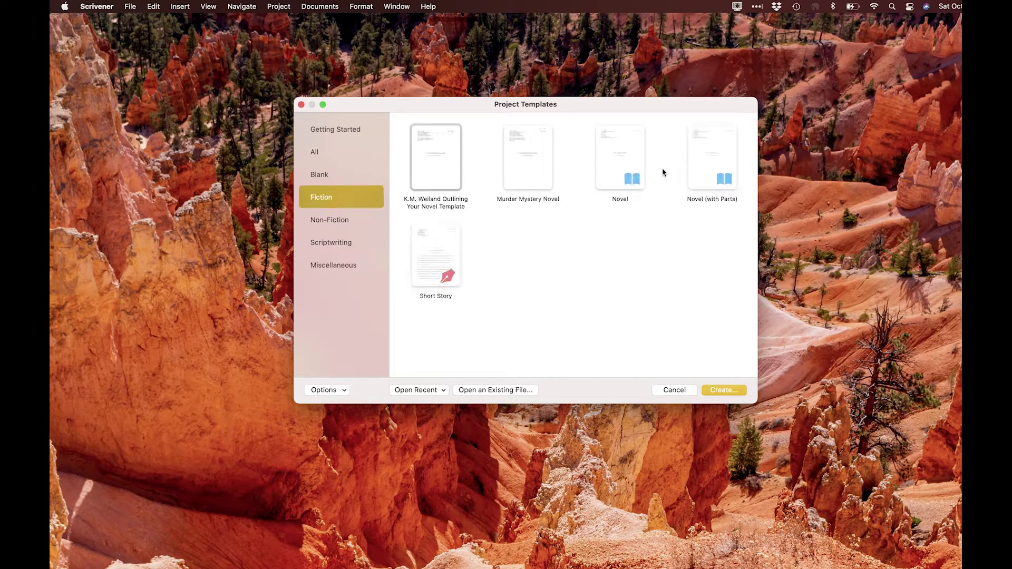
click(620, 163)
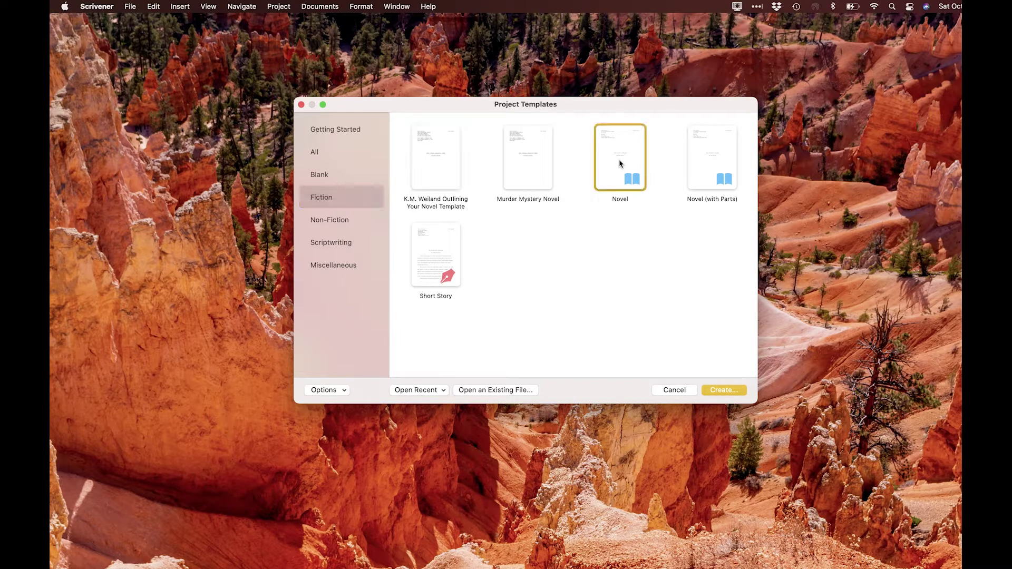
click(730, 394)
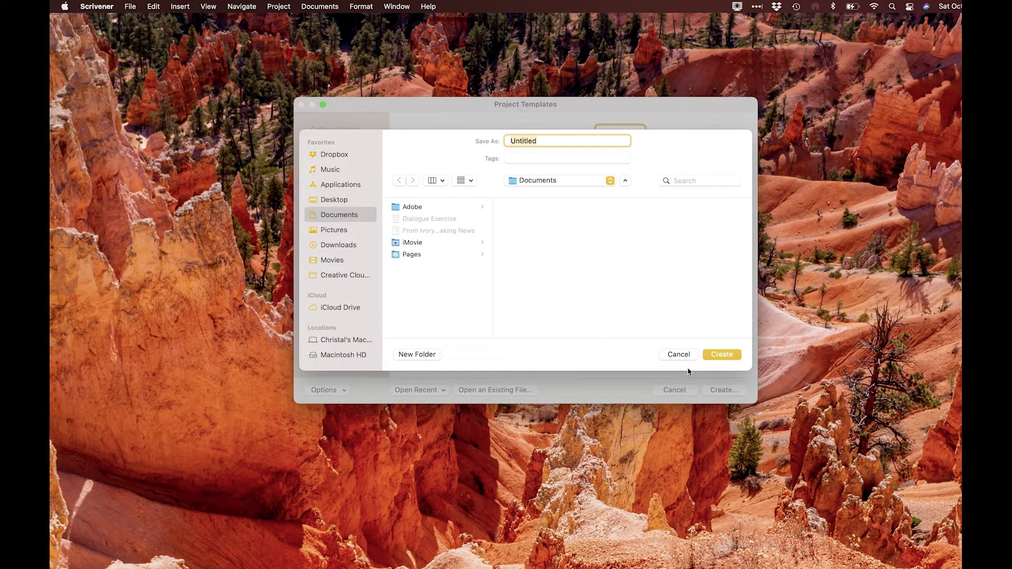
text(Christal Novel)
click(722, 354)
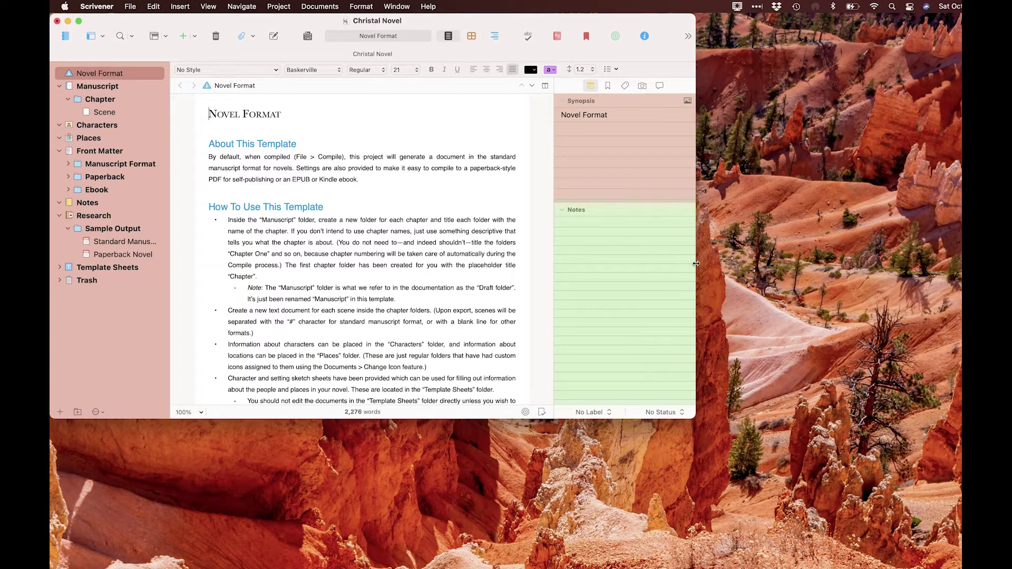
Enlarge the project window to fill the screen and set the editor zoom to 150%.
drag(695, 265, 959, 264)
drag(482, 416, 506, 568)
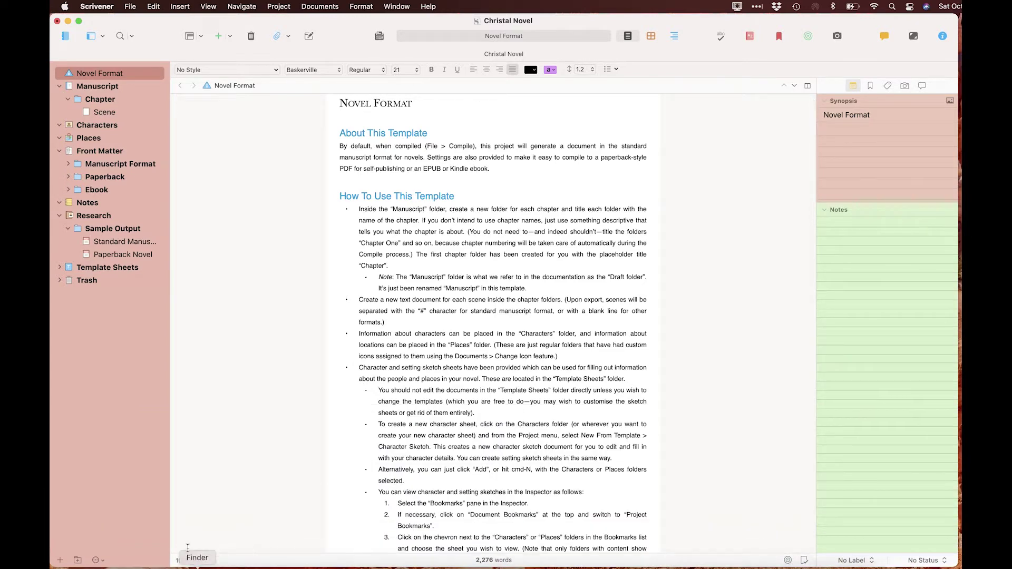
click(199, 560)
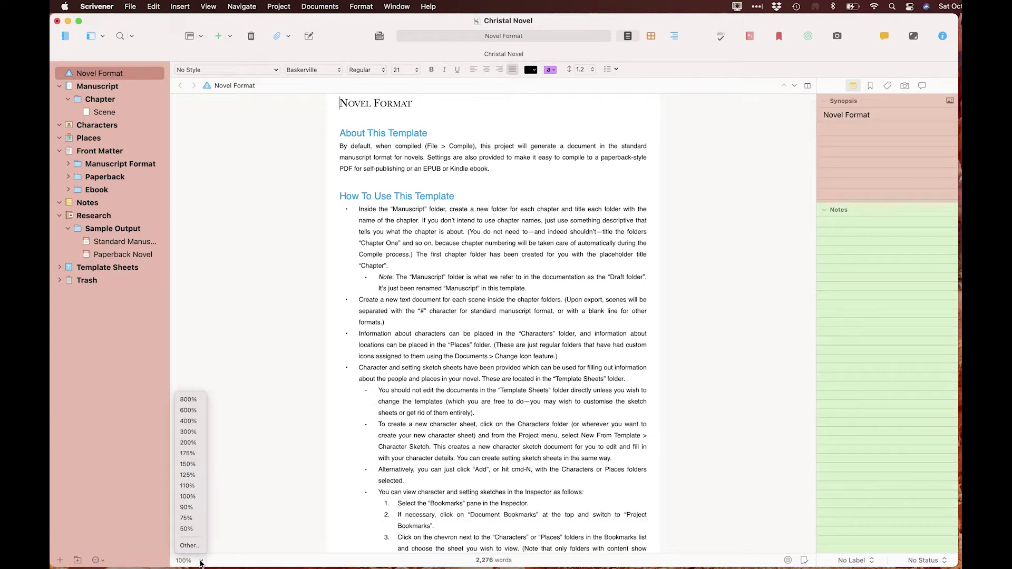
click(189, 475)
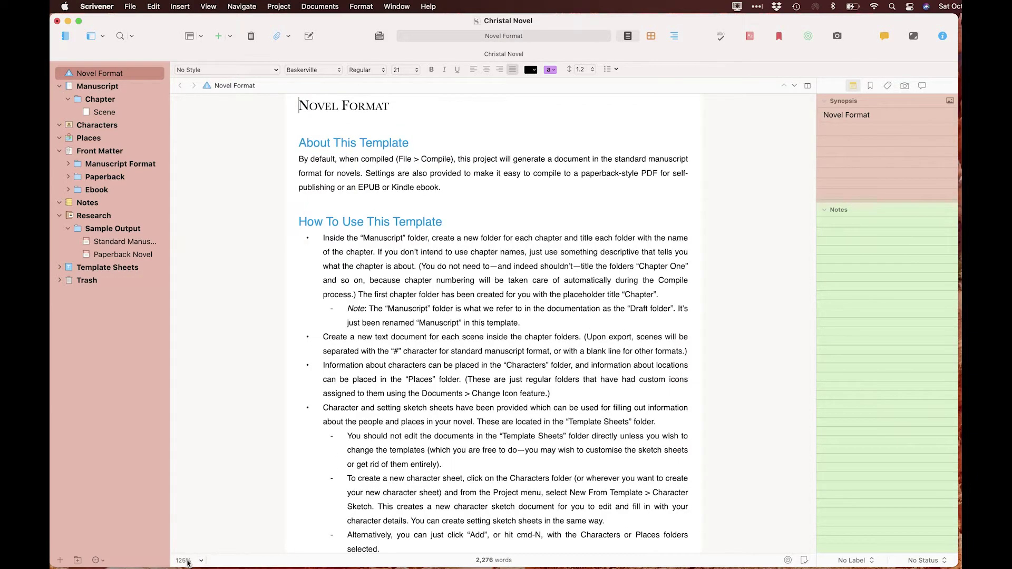
click(187, 560)
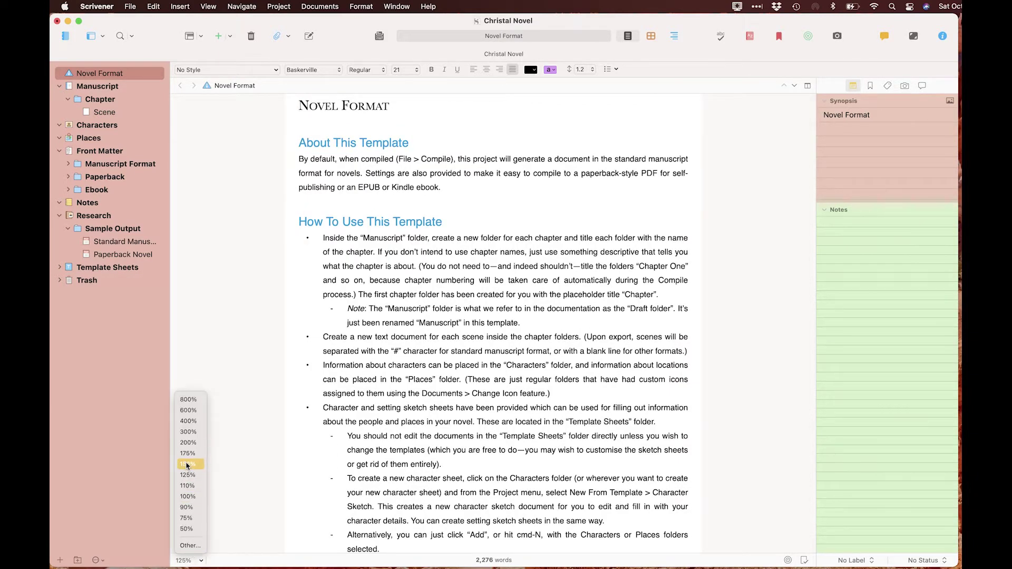
click(188, 464)
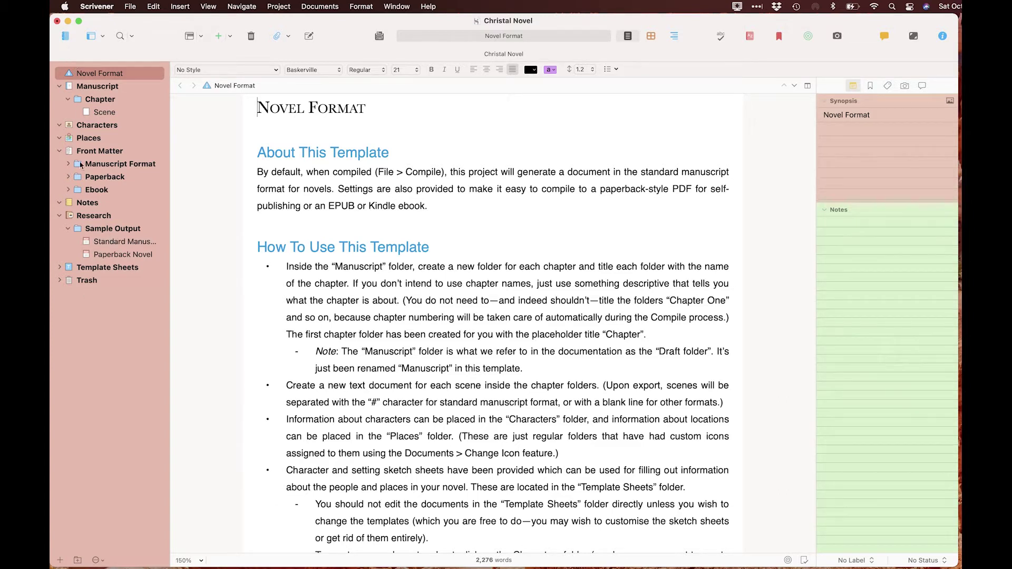
Hide the binder and show it again, and do the same with the inspector.
click(65, 36)
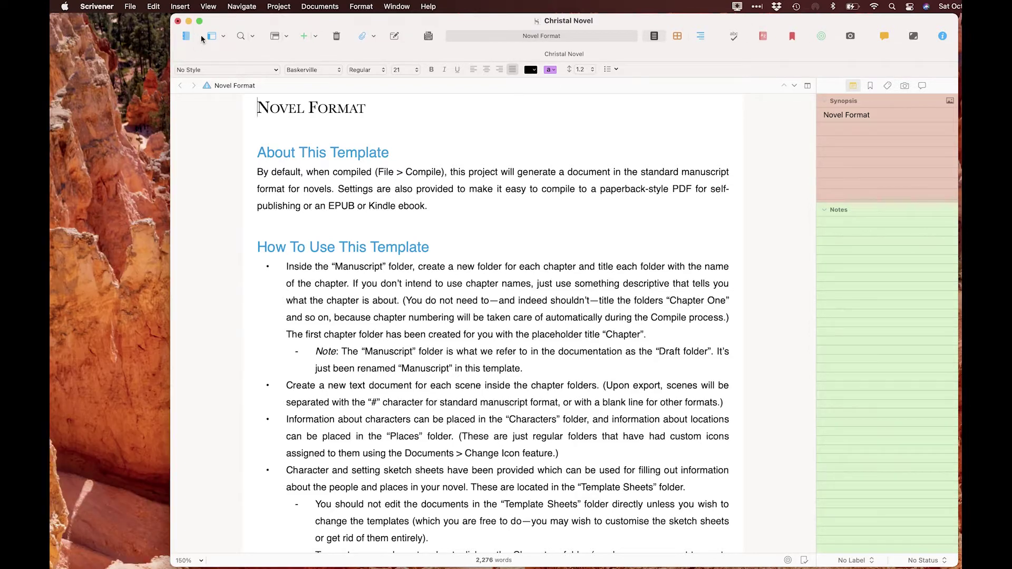
click(187, 37)
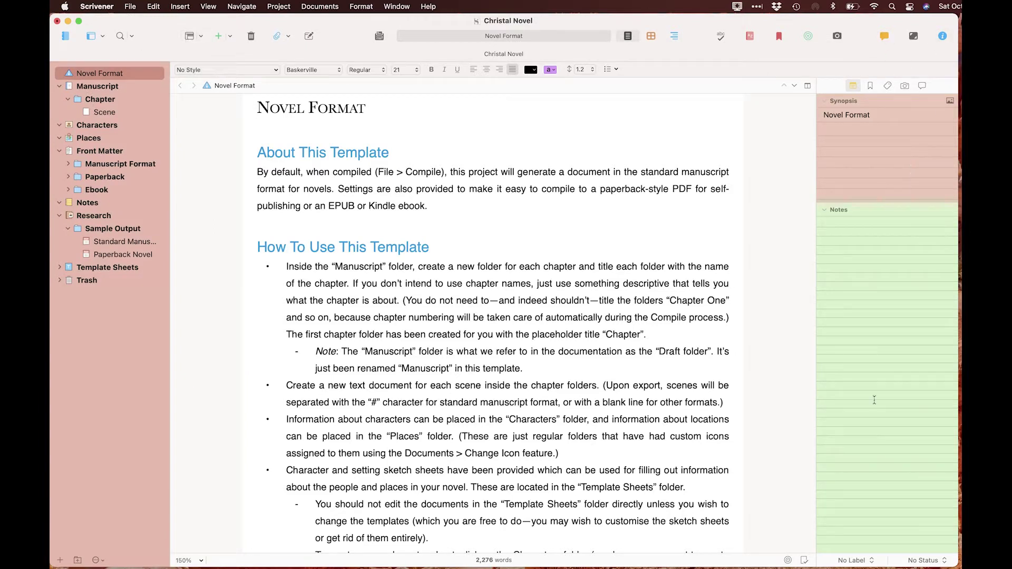
click(943, 37)
click(801, 37)
Read through the template instructions in the Novel Format document.
scroll(505, 291, down, 20)
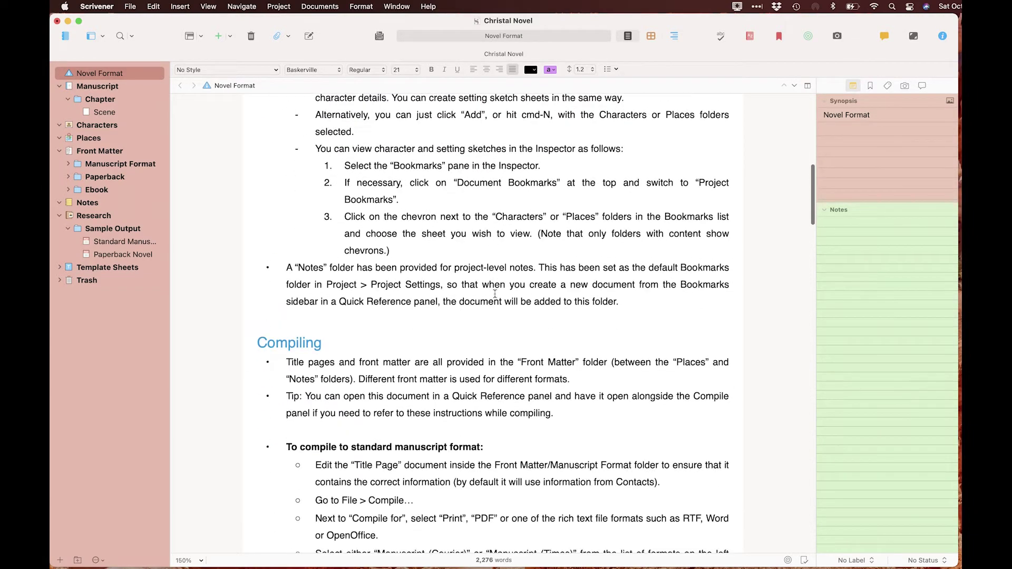
scroll(495, 292, down, 3)
scroll(495, 290, up, 20)
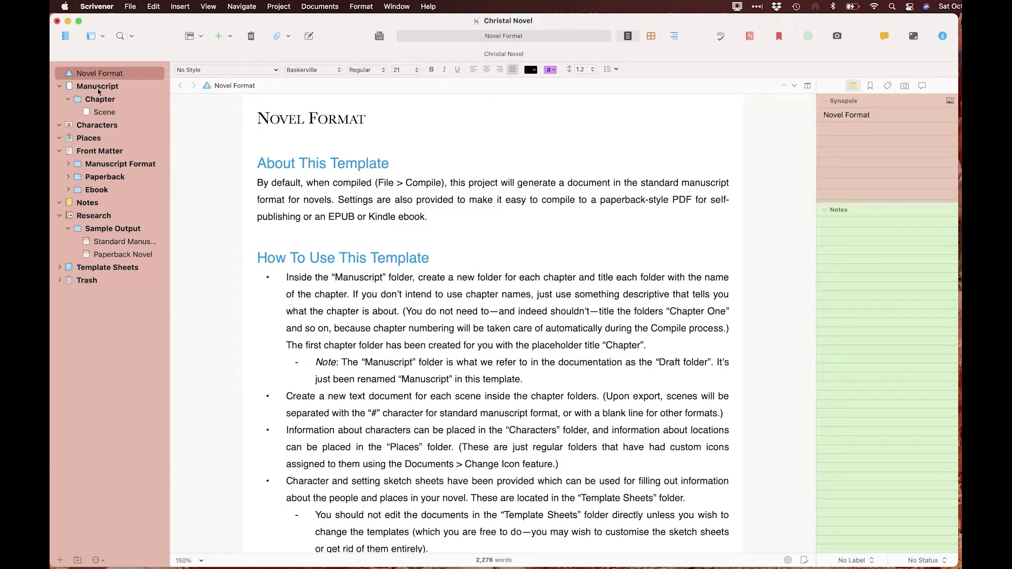
Open the Manuscript folder and collapse the Sample Output, Research and Front Matter folders in the binder.
click(98, 87)
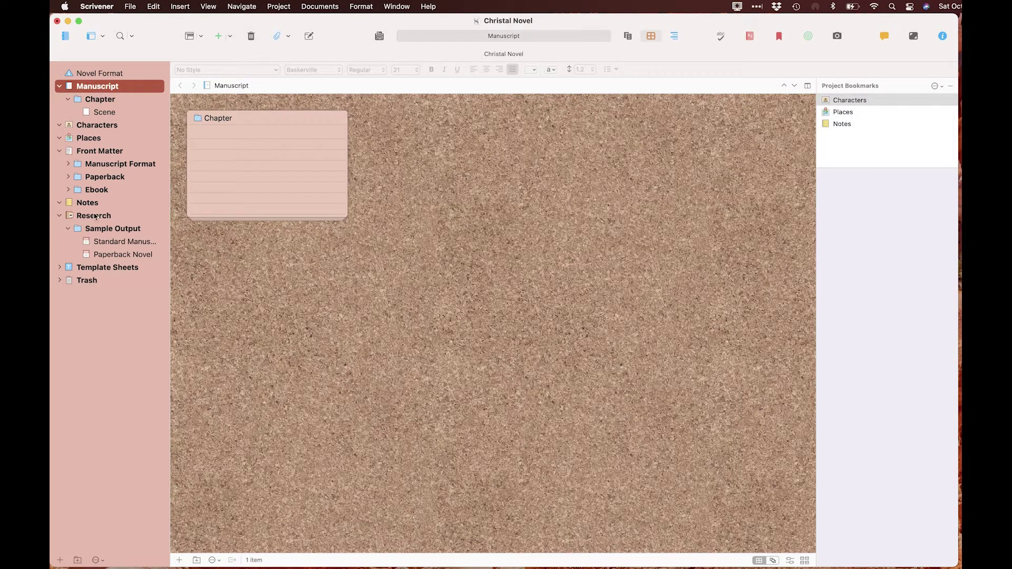
click(64, 226)
click(59, 216)
click(59, 152)
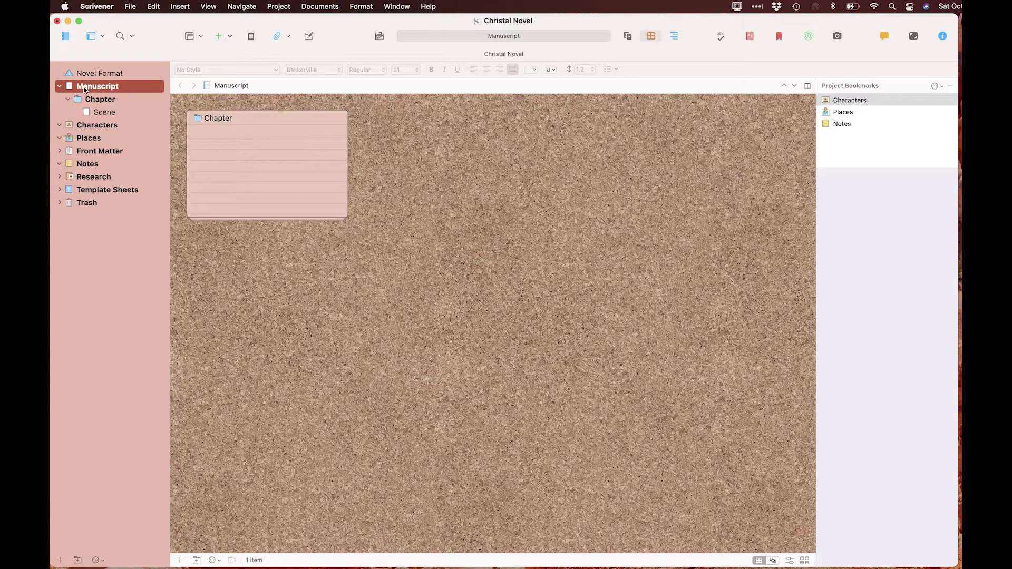
Add a new text document named "Scene 2" to the Chapter folder.
click(103, 100)
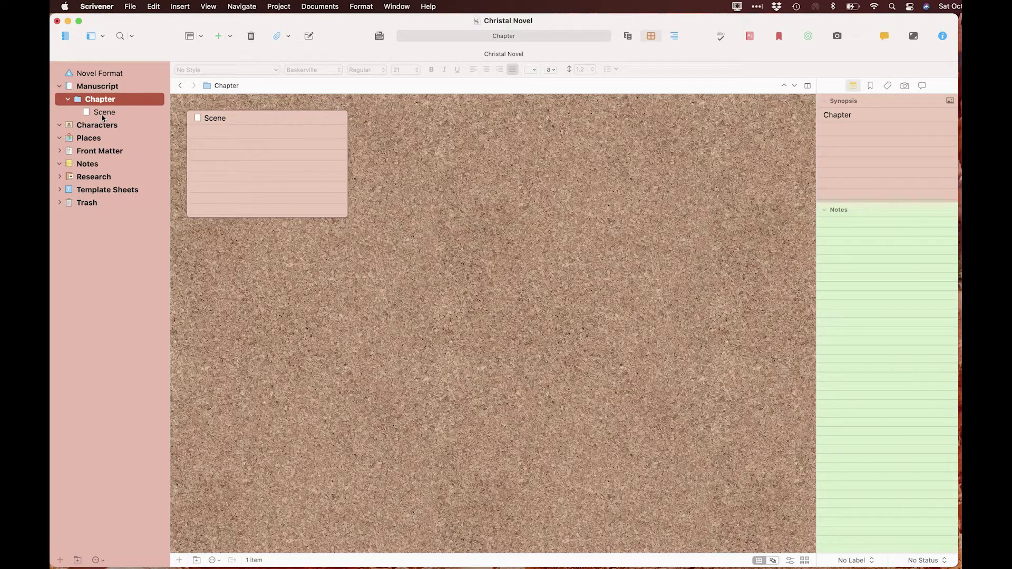
click(104, 113)
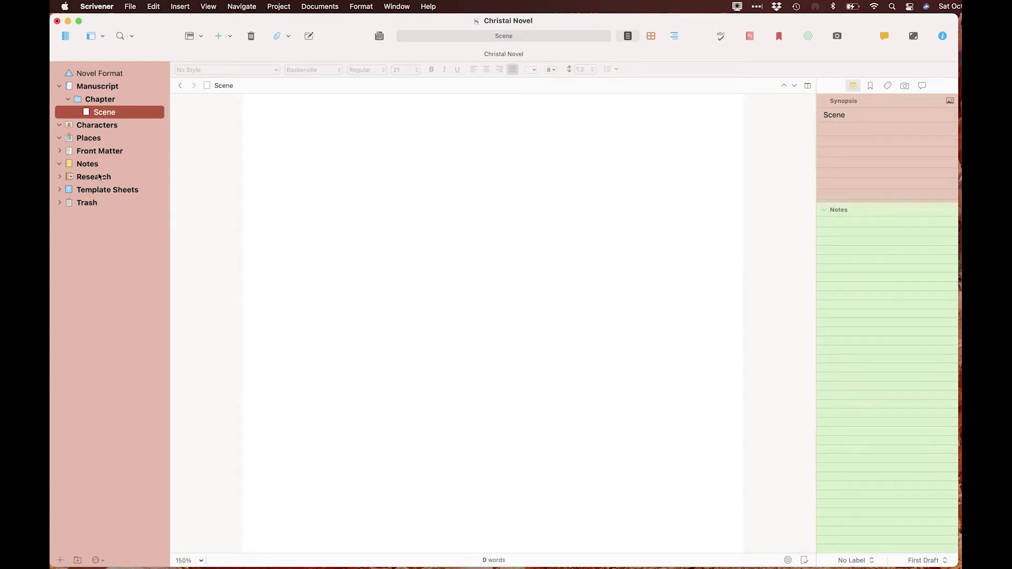
click(93, 100)
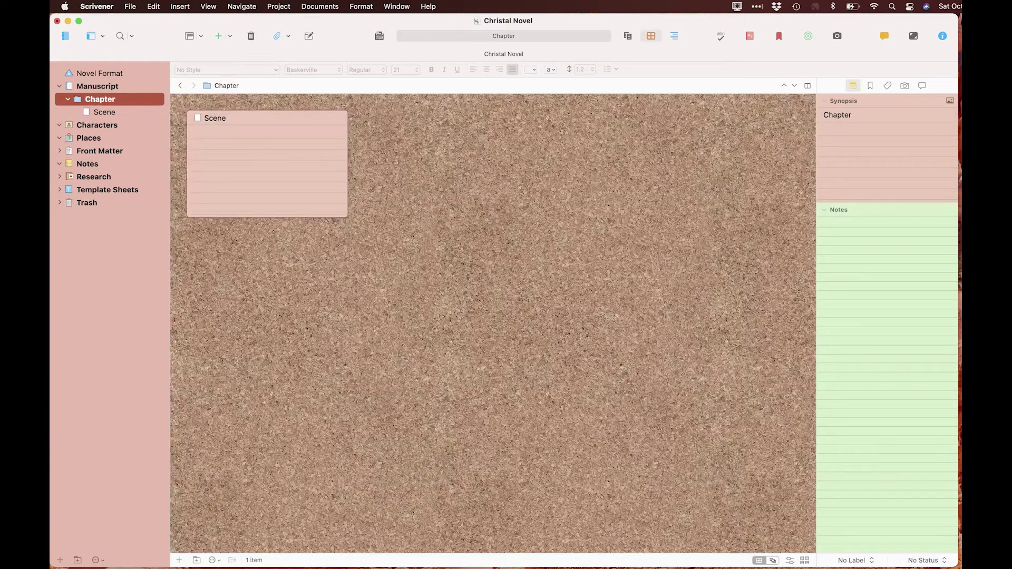
click(60, 561)
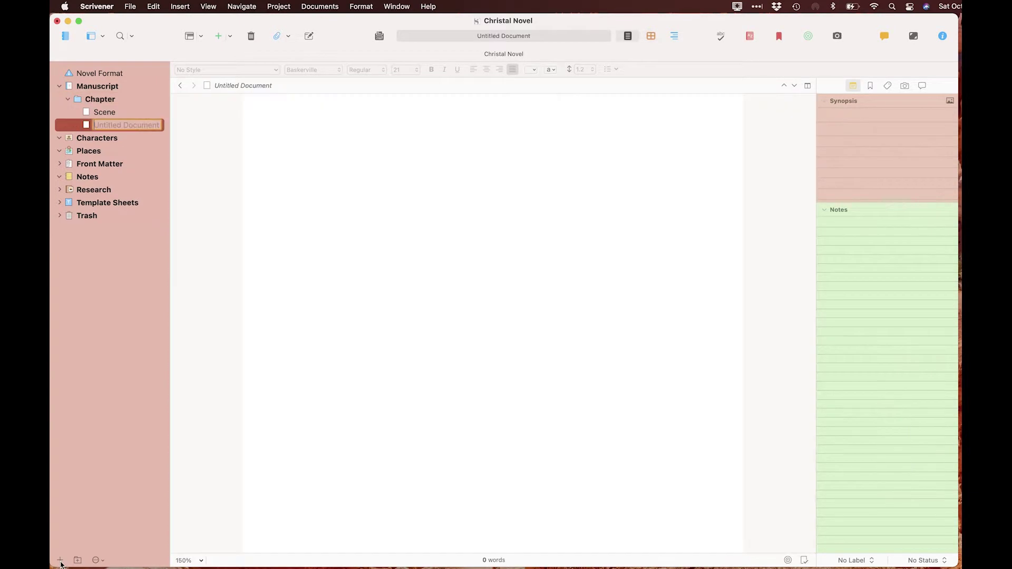
text(Scen)
key(Return)
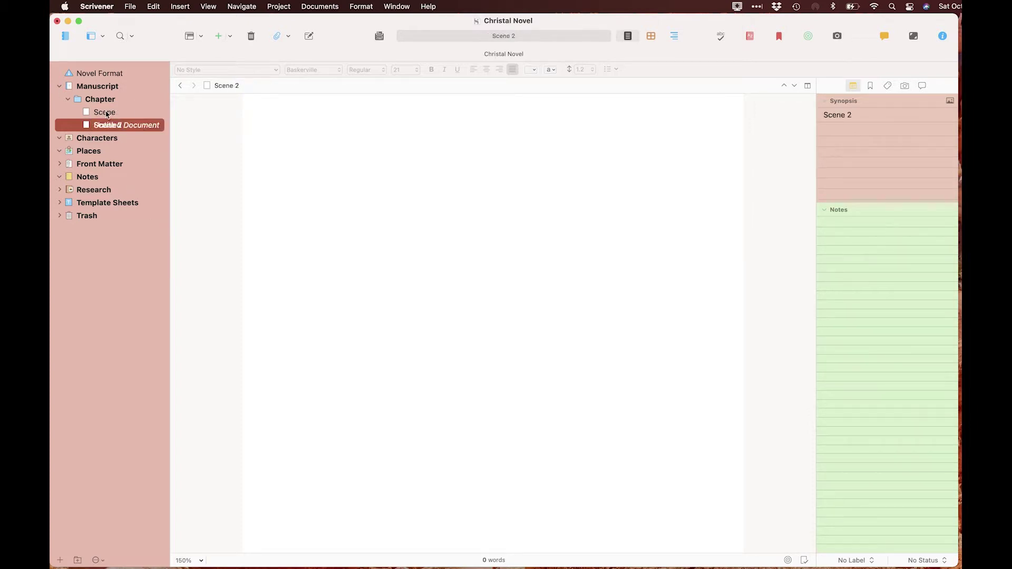
Add another new text document named "Scene 3" to the Chapter folder.
click(108, 113)
click(108, 122)
click(104, 100)
right_click(107, 99)
mouse_move(143, 109)
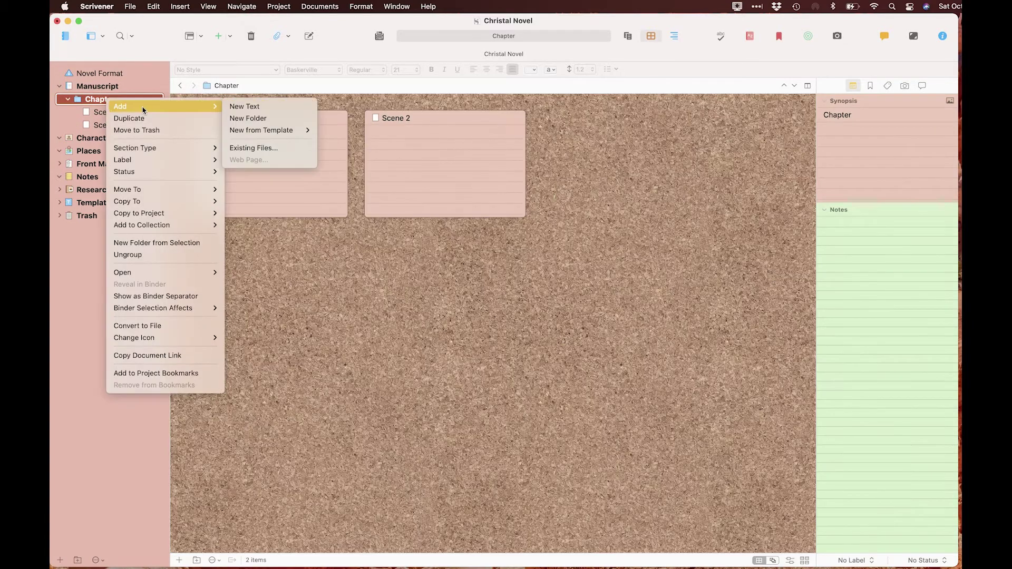
click(235, 107)
text(Scene 3)
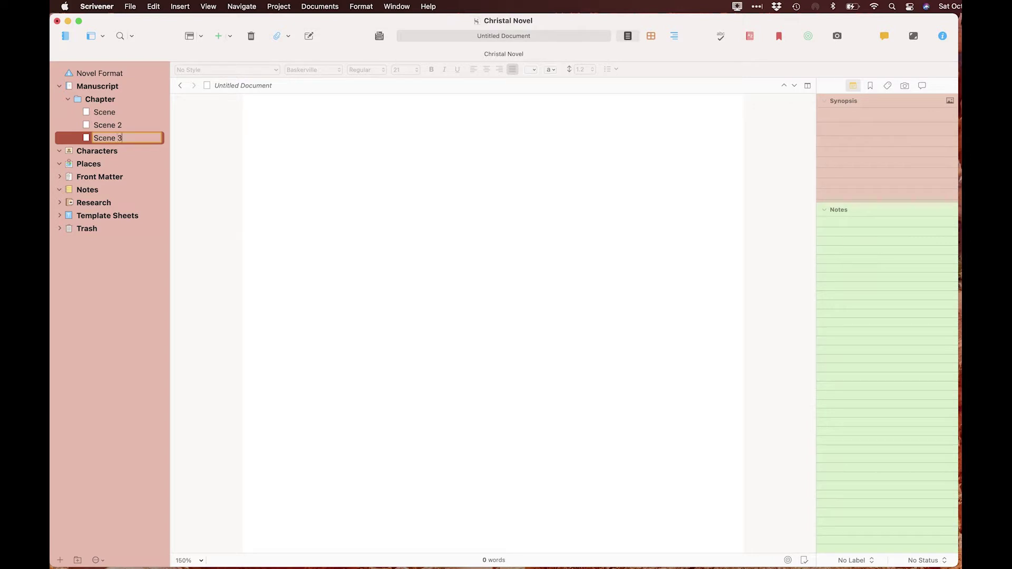
key(Return)
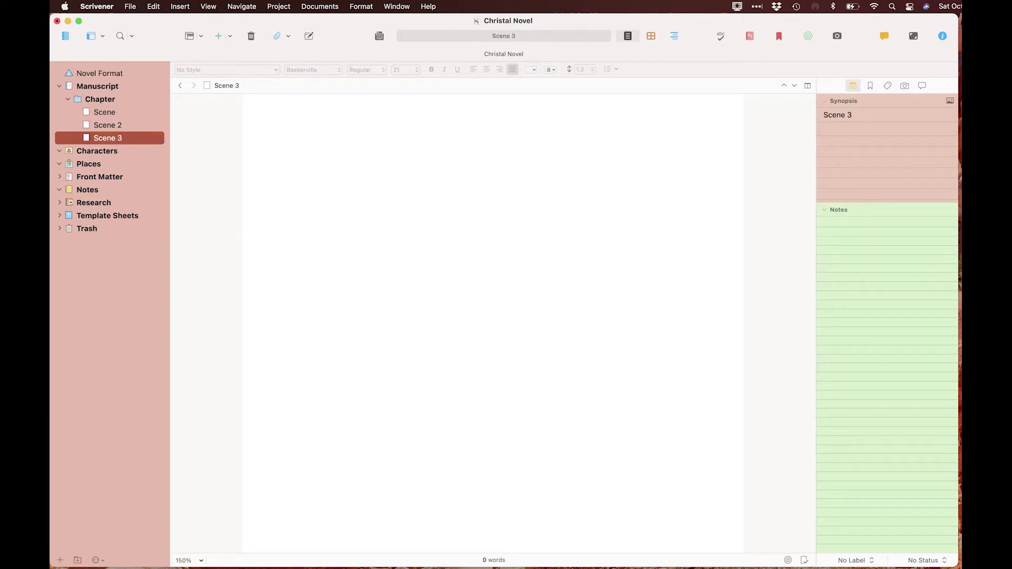
Rename the first scene in the Chapter folder as "Scene 1".
click(112, 117)
click(123, 113)
click(124, 112)
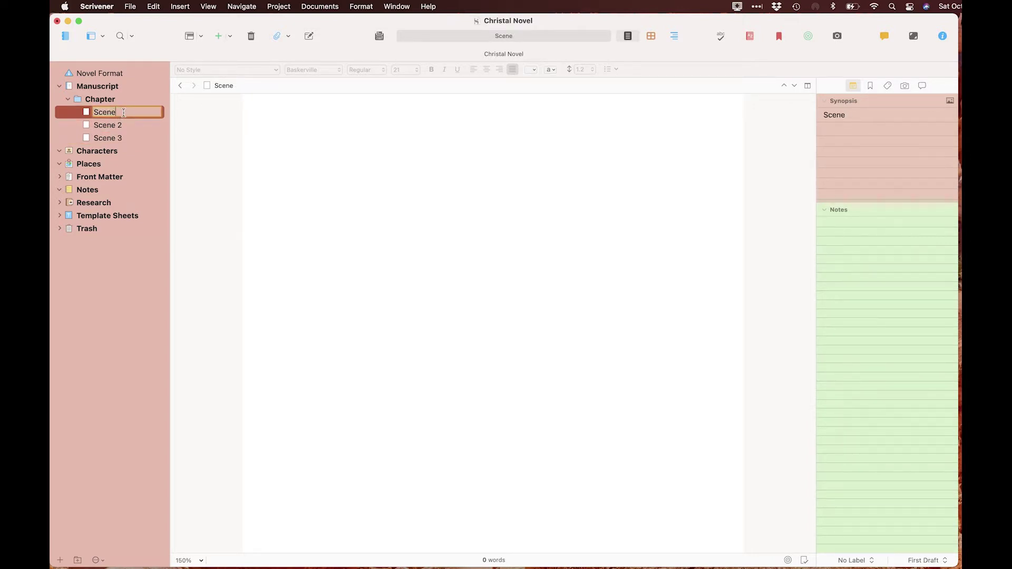
key(Return)
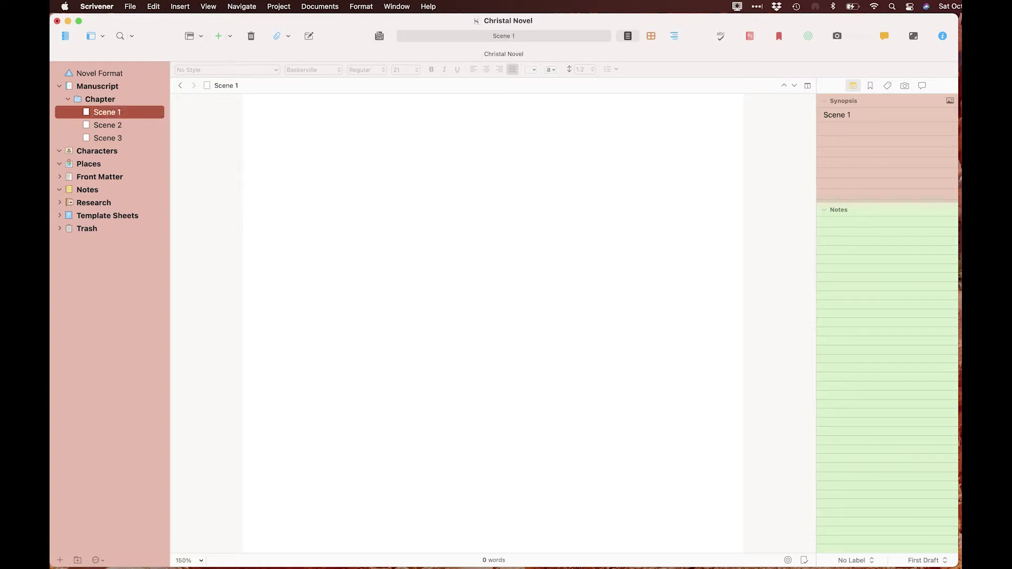
Write "John is missing." as the text of the chapter's first scene.
click(449, 152)
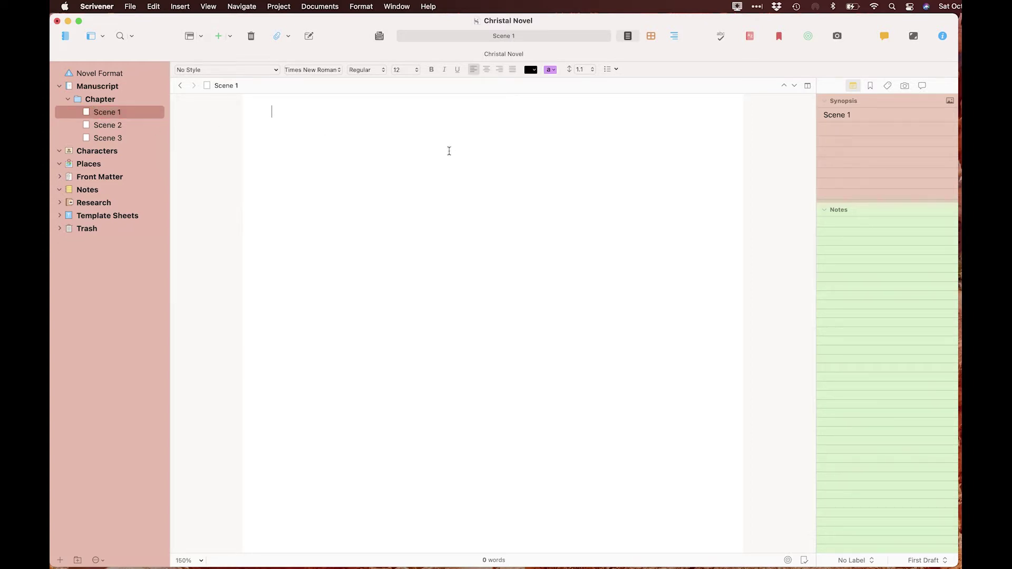
text(John is missing.)
click(114, 130)
click(115, 138)
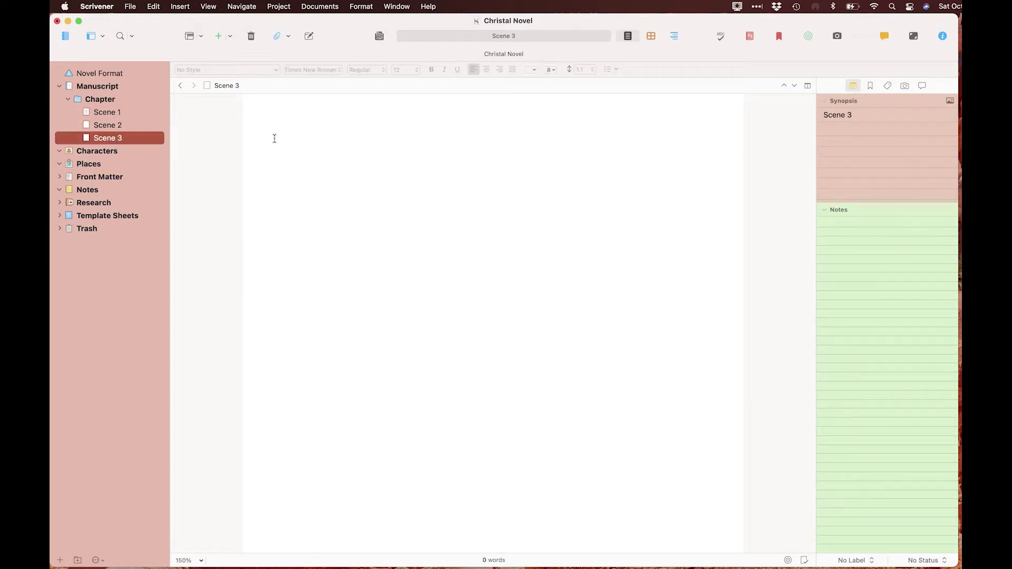
click(112, 116)
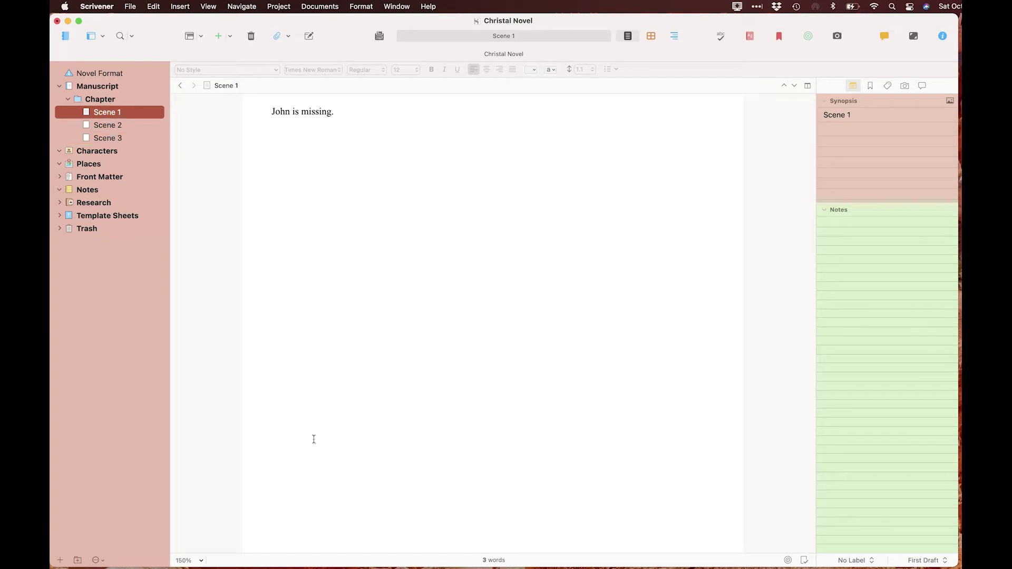
Retitle the first scene's synopsis card "John Is Missing" and add the synopsis "The novel opens with John missing for five days".
click(878, 113)
key(BackSpace)
key(BackSpace)
key(BackSpace)
key(BackSpace)
key(BackSpace)
key(BackSpace)
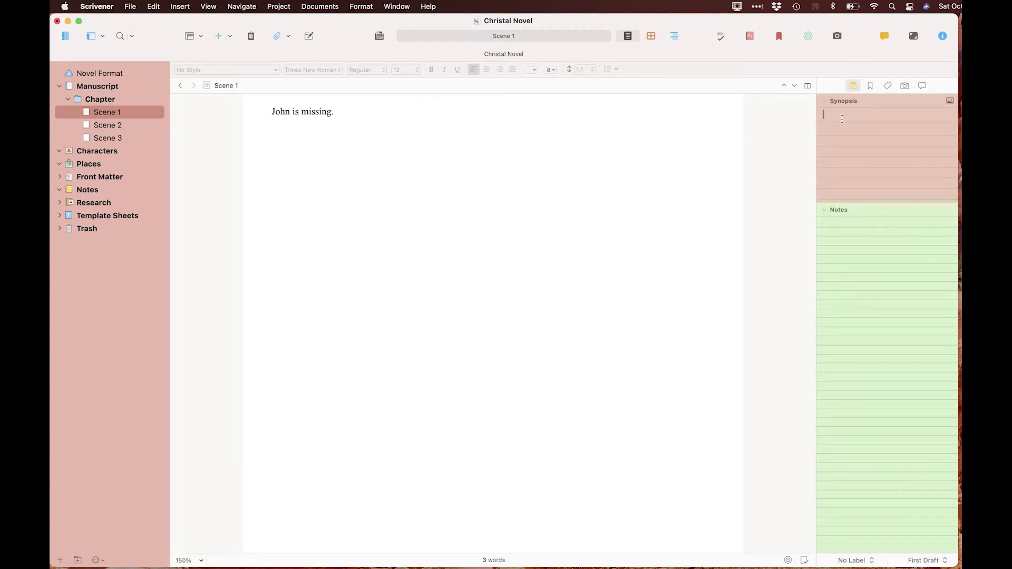
text(John Is Missing)
click(838, 131)
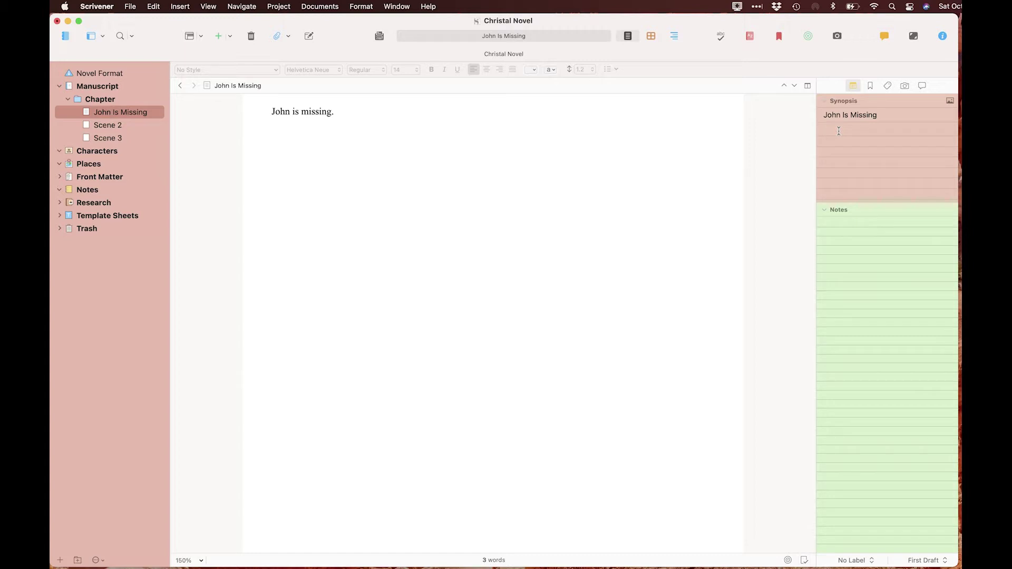
text(The novel opens with John missing for five days)
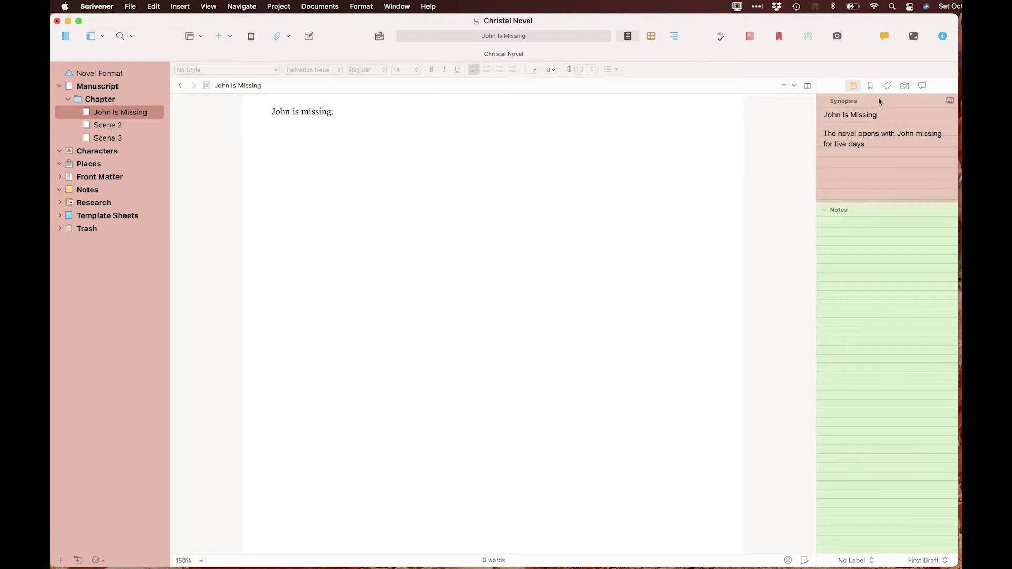
Write "Mary is looking for John." as the text of Scene 2.
click(104, 125)
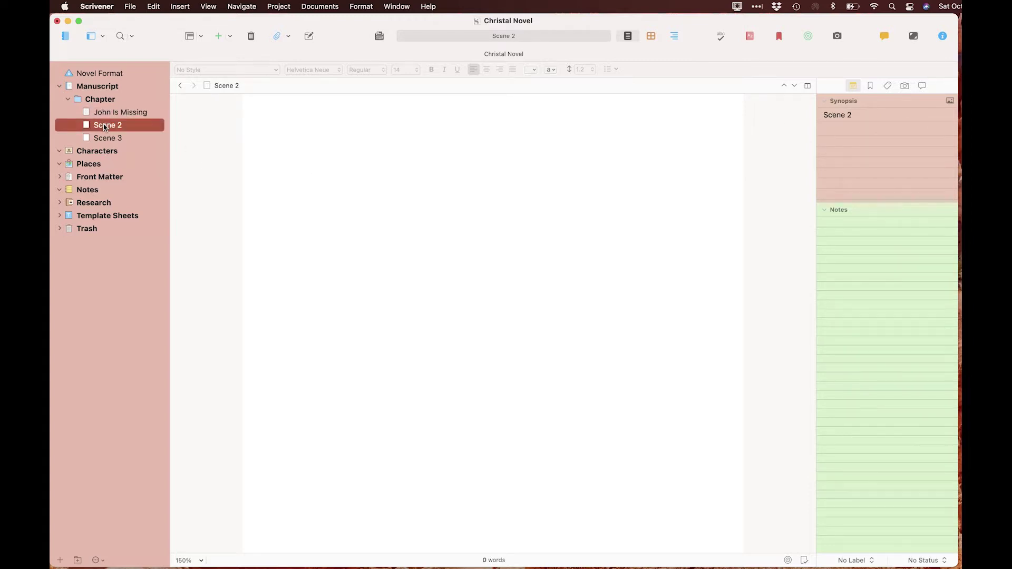
click(330, 122)
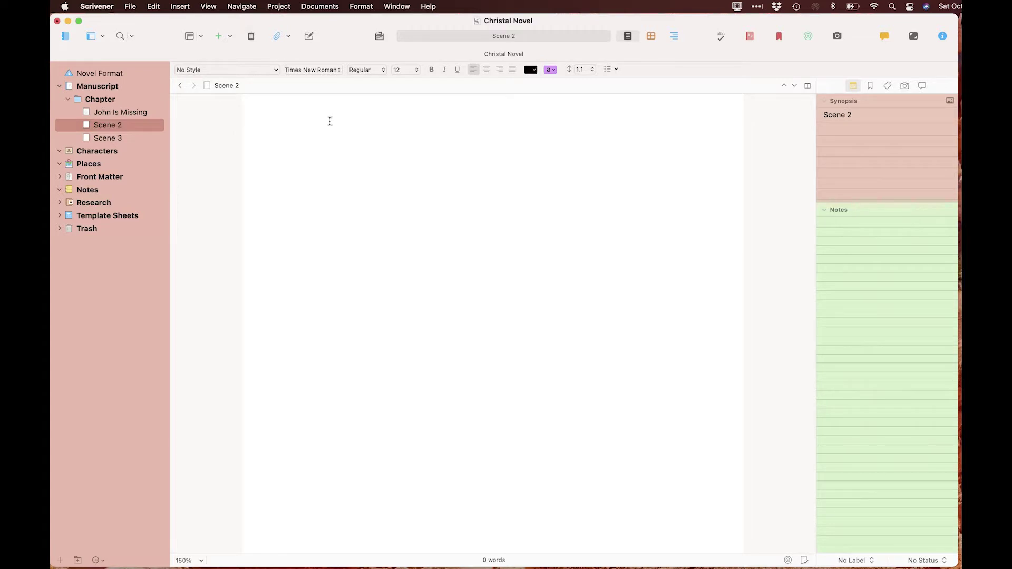
text(Mary is looking for John.)
Retitle Scene 2's synopsis card "Mary Looks for John" and add the synopsis "Mary has been looking for John since he didn't show up for dinner.".
click(115, 129)
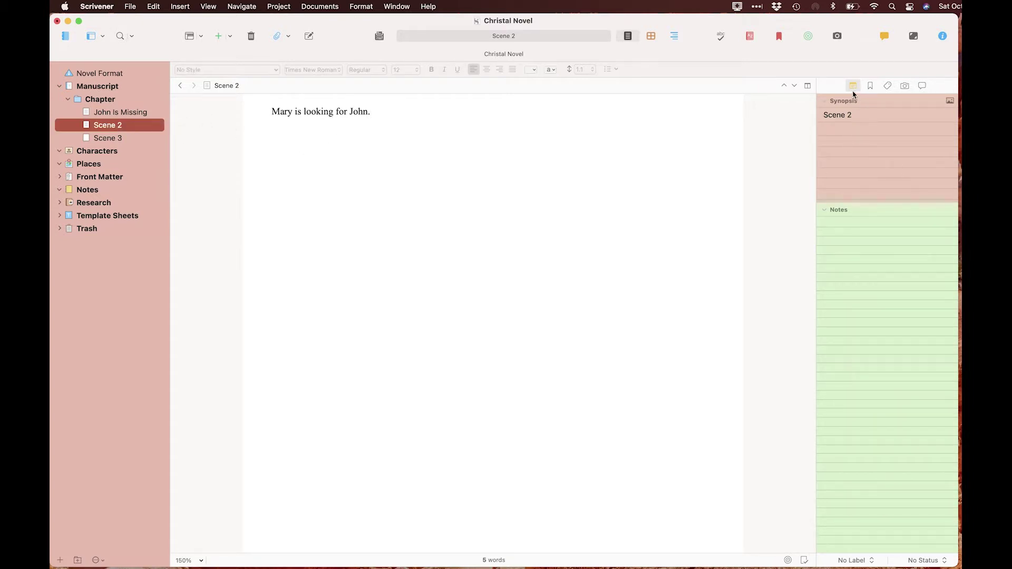
triple_click(859, 114)
text(Mar)
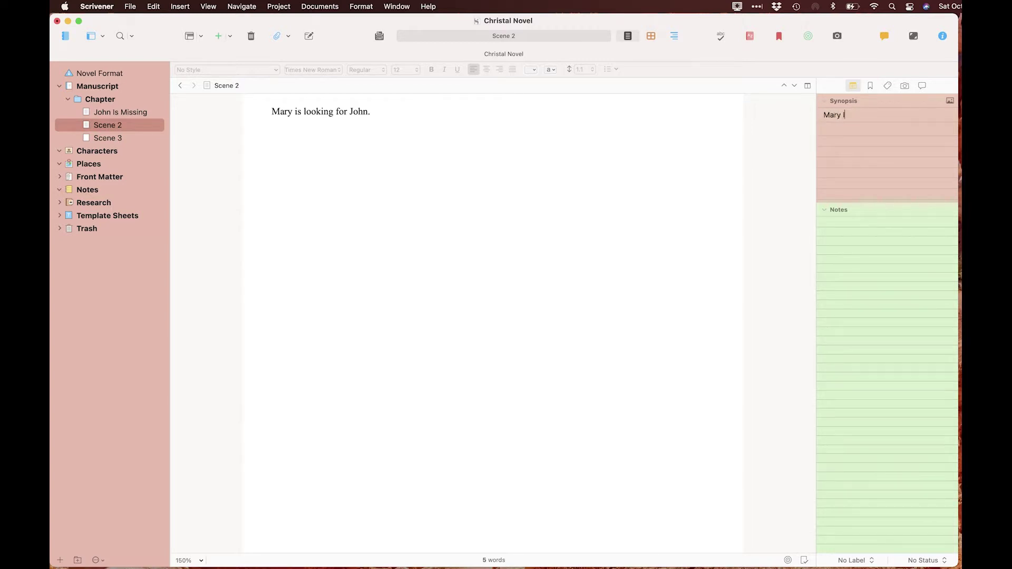
text(y Looks for John)
click(839, 129)
text(M)
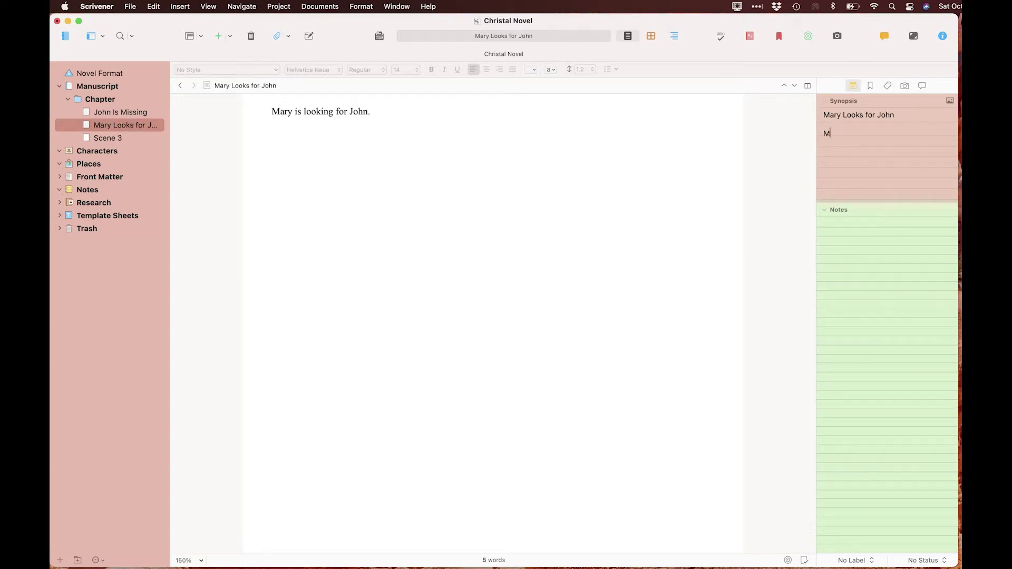
text(ary has been looking for John since )
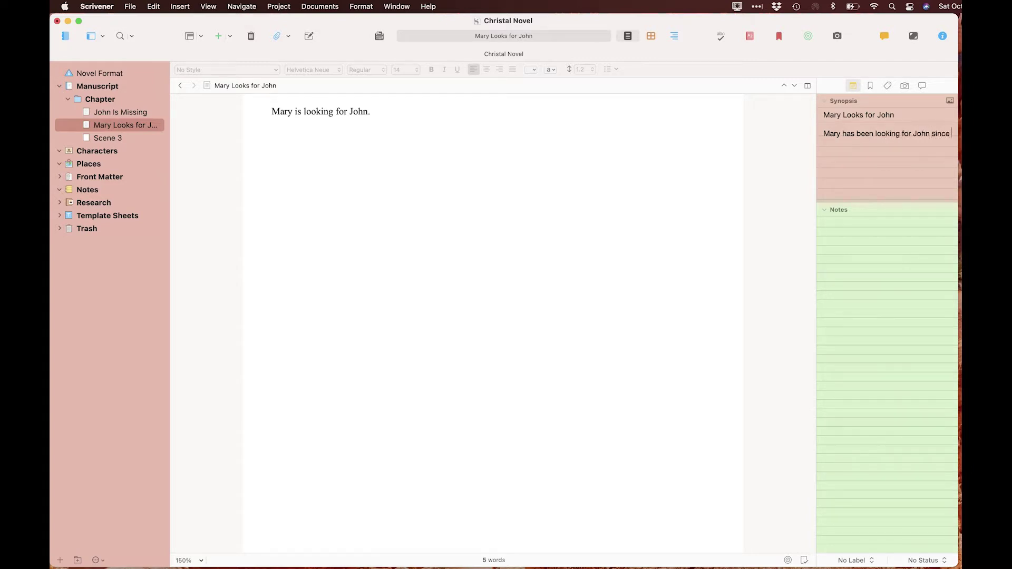
text(he didn't show up for dinner)
Write "Detective Jones gets a report that John is missing." as the text of Scene 3.
click(108, 138)
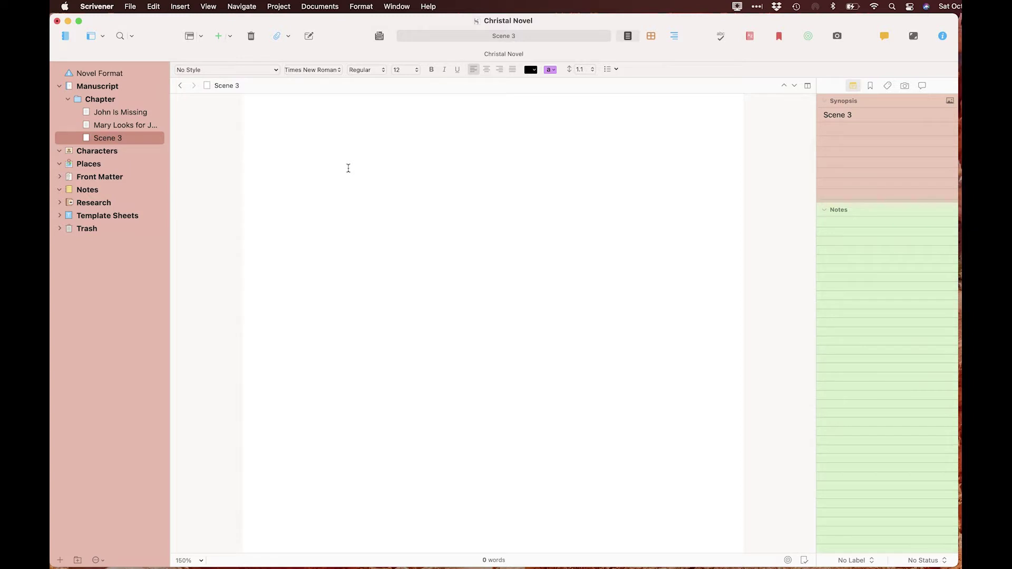
click(348, 168)
text(Dective)
key(BackSpace)
key(BackSpace)
key(BackSpace)
key(BackSpace)
text(tec)
key(BackSpace)
key(BackSpace)
key(BackSpace)
key(BackSpace)
text(tective Jones gets a report)
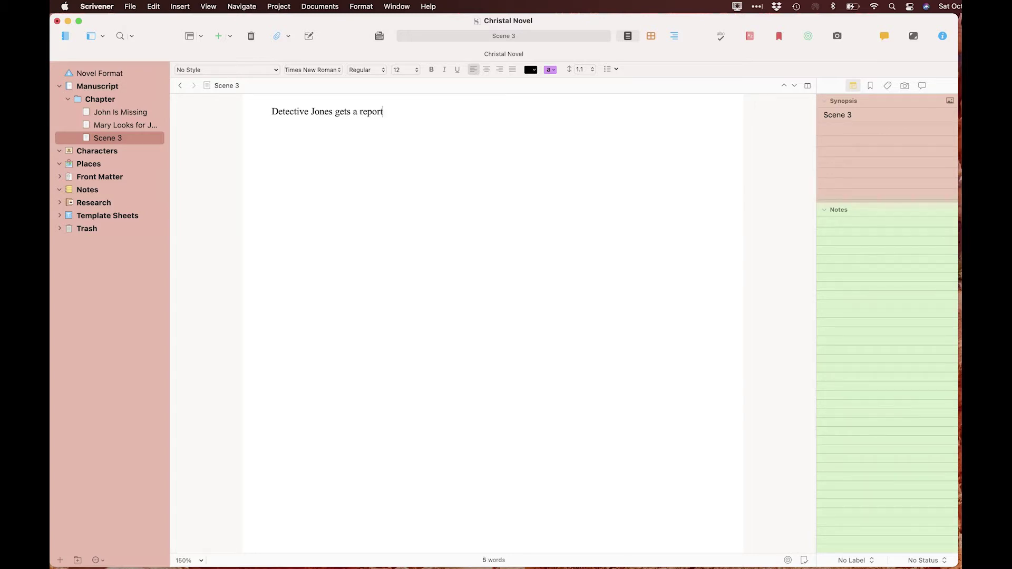
text( that John is missing.)
Retitle Scene 3's synopsis card "Detective Jones Get Missing Report" and add the synopsis "The police get a report that John is missing.".
click(867, 113)
key(BackSpace)
key(BackSpace)
key(BackSpace)
key(BackSpace)
key(BackSpace)
key(BackSpace)
key(BackSpace)
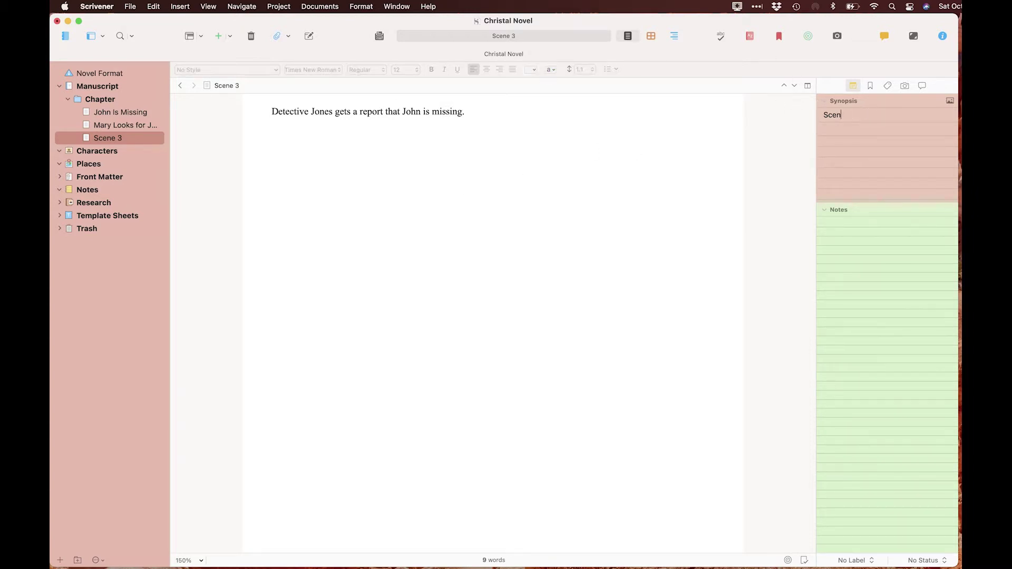
text(Detective Jones Get Missing Report)
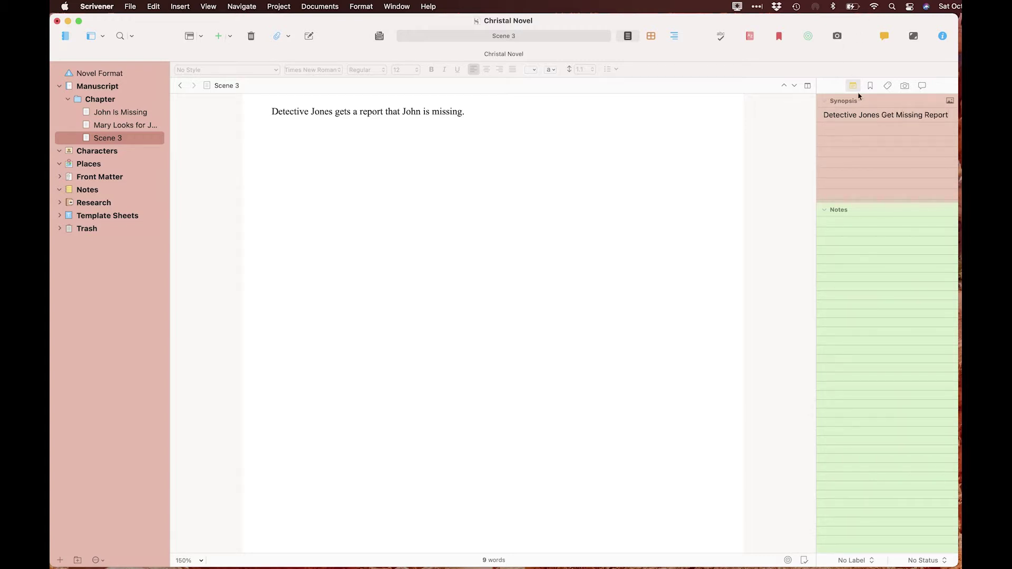
click(848, 141)
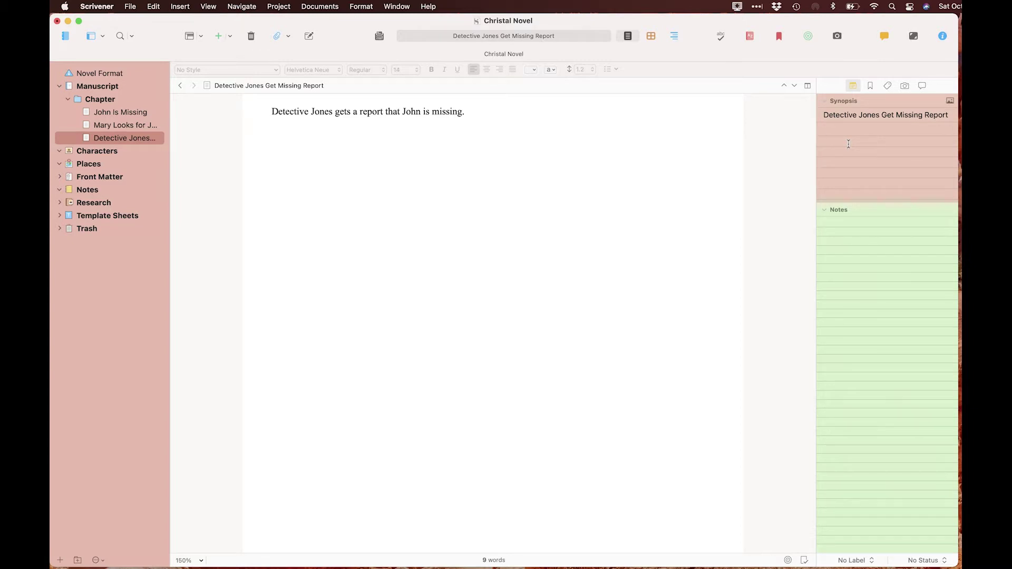
text(The police get a report that John is missing.)
Add the document notes "Check police procedure for this scene. Remember Detective Jones is corrupt." to the Detective Jones scene.
click(868, 272)
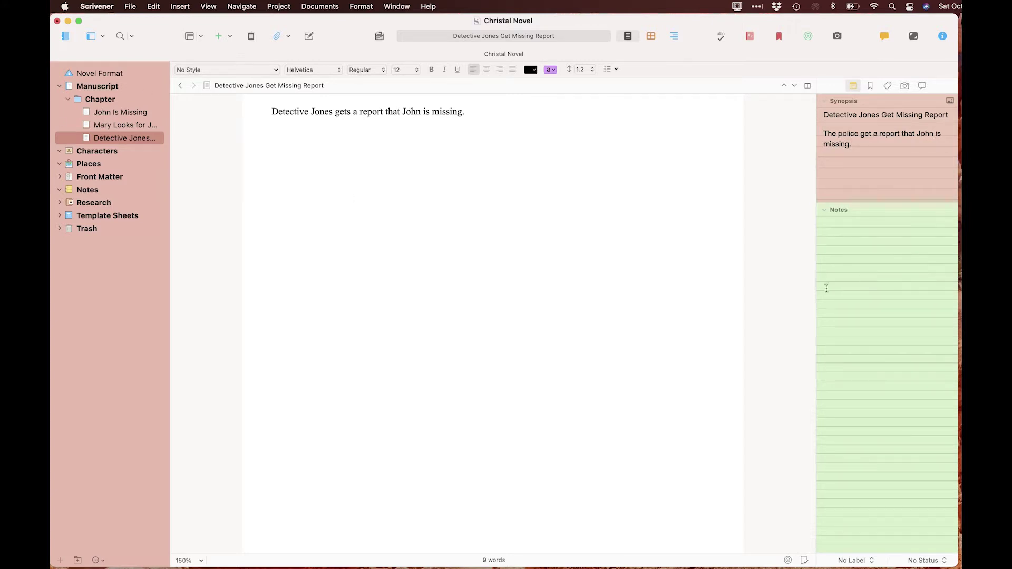
click(110, 128)
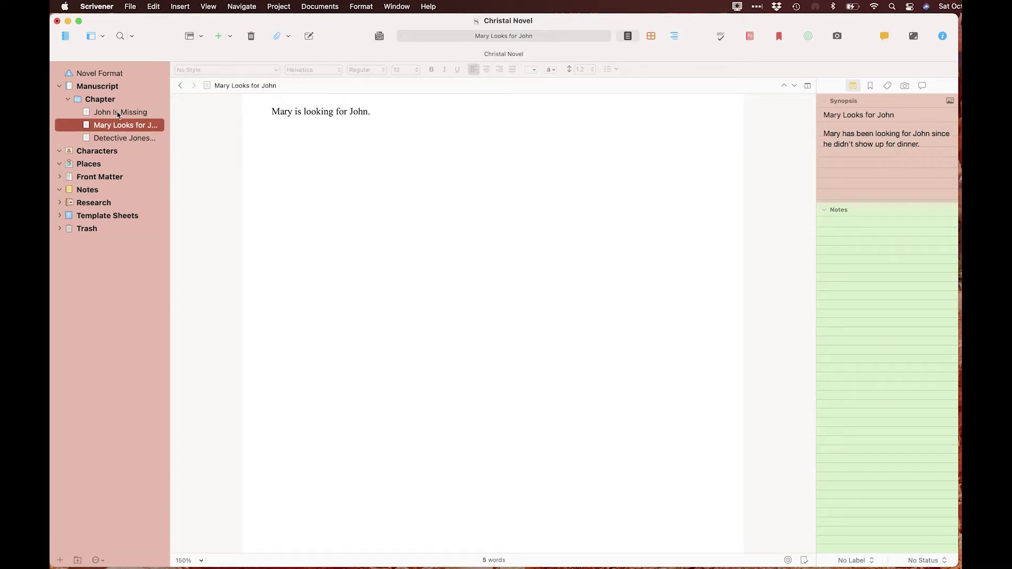
click(117, 113)
click(117, 139)
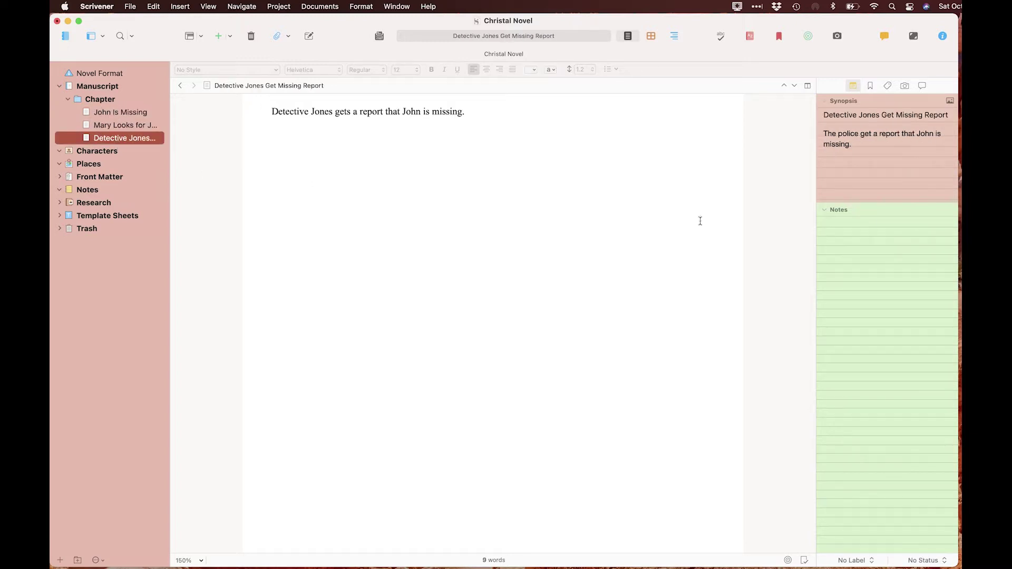
click(861, 231)
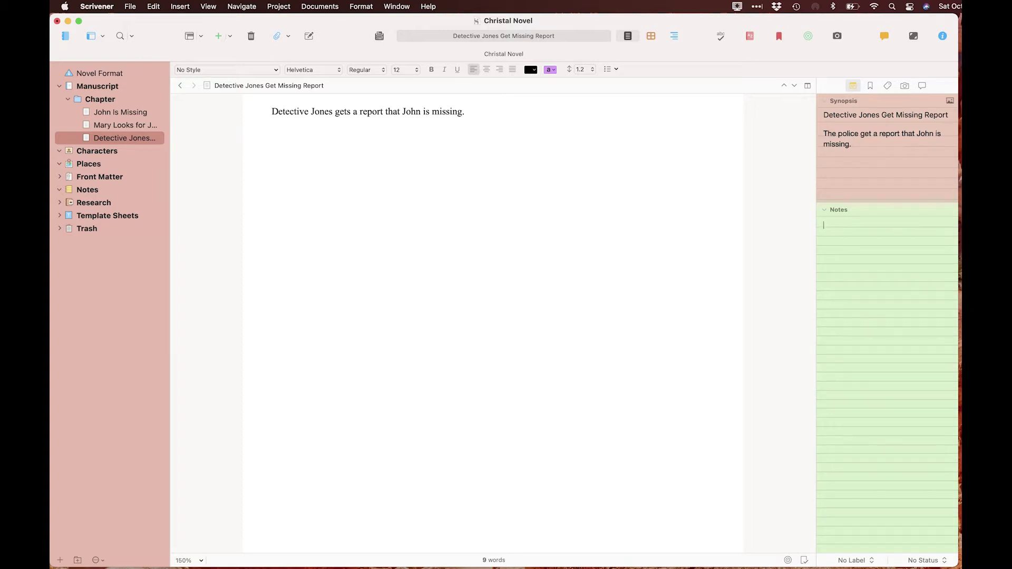
text(Check police procedure for this sce)
Check the notes of each scene and move the Detective Jones scene to the start of the Chapter folder.
click(101, 125)
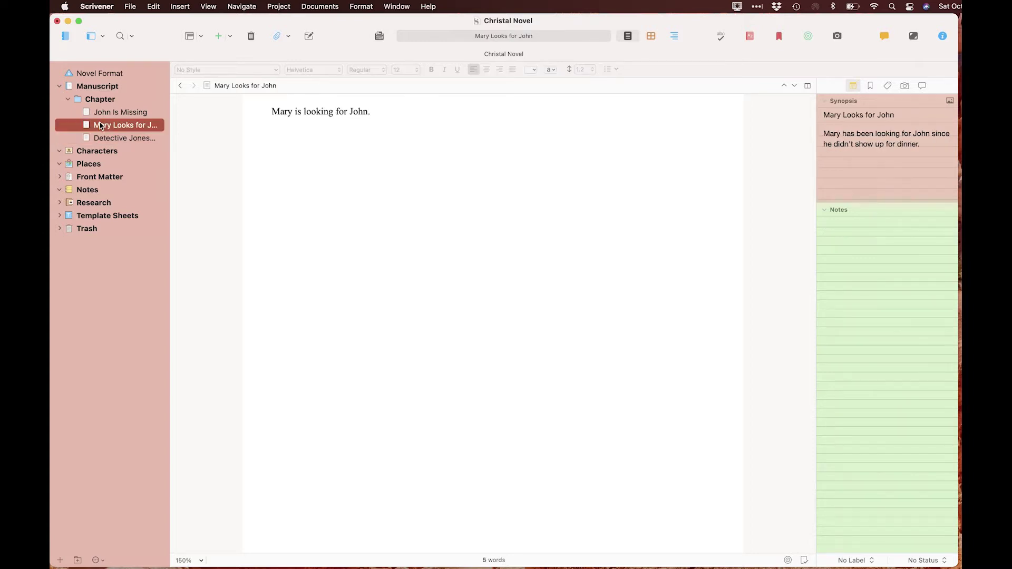
click(115, 113)
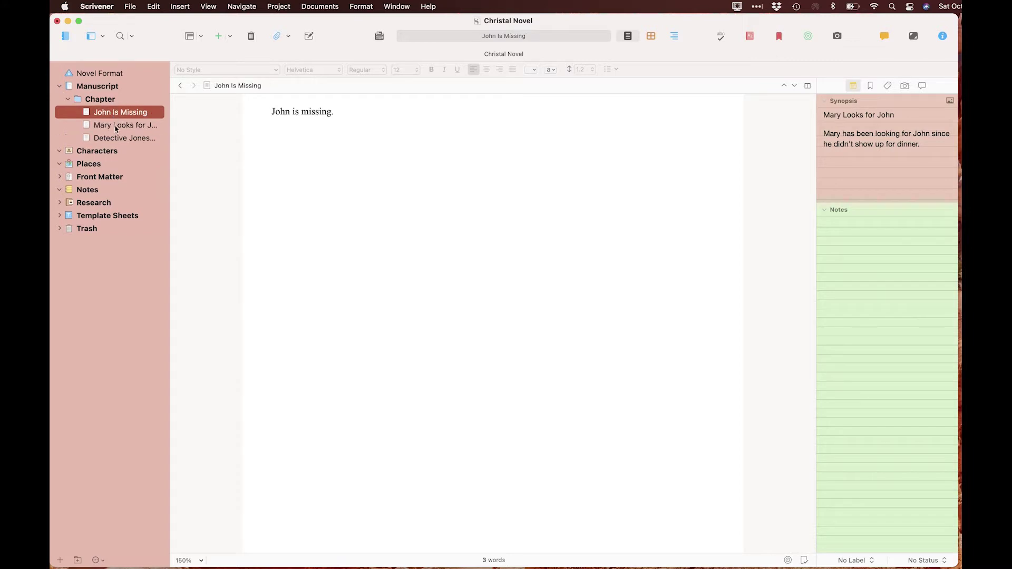
click(118, 129)
click(118, 141)
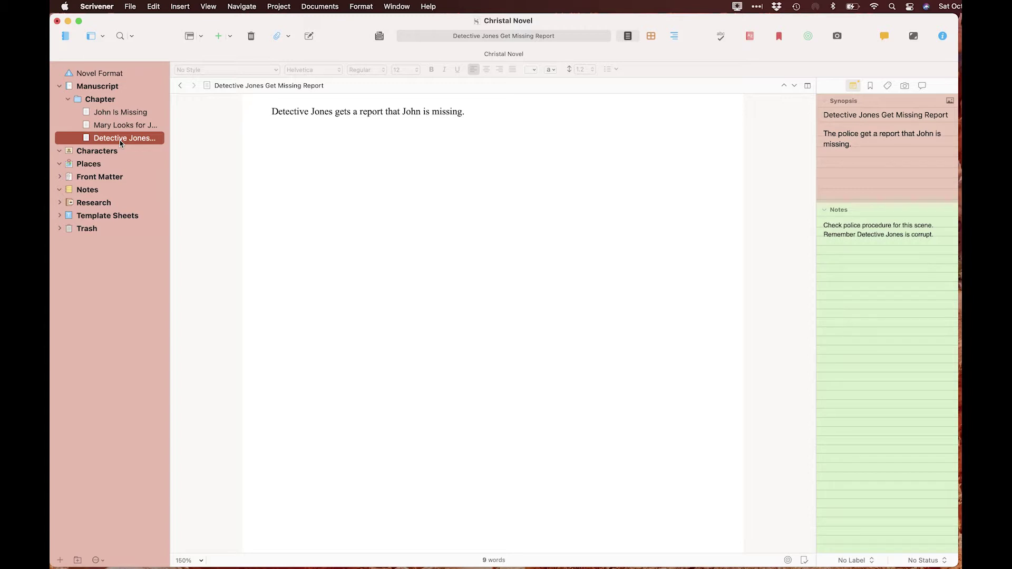
drag(121, 142, 118, 109)
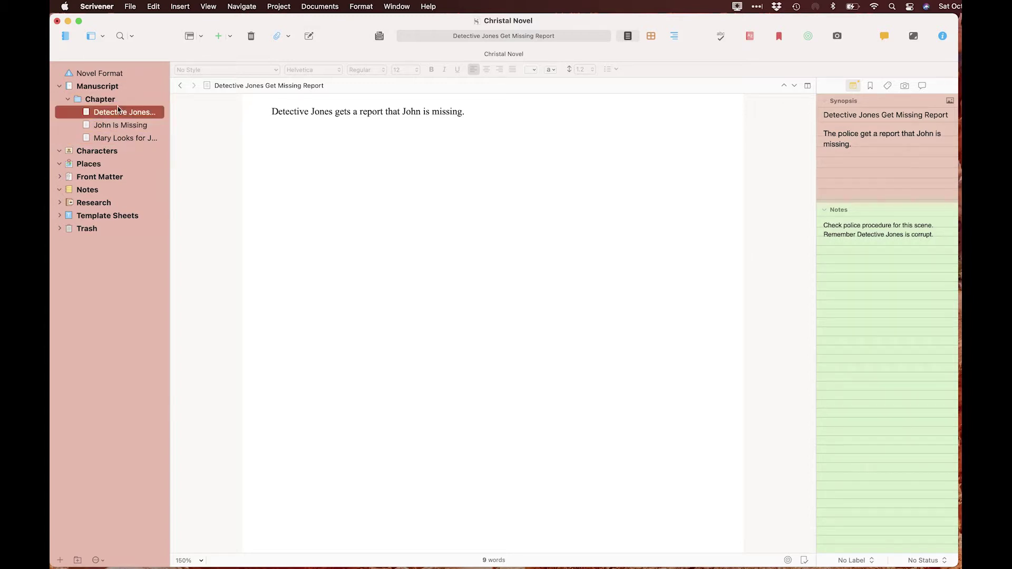
Review the reordered scenes and move "Mary Looks for John" ahead of "John Is Missing" in the Chapter folder.
click(119, 129)
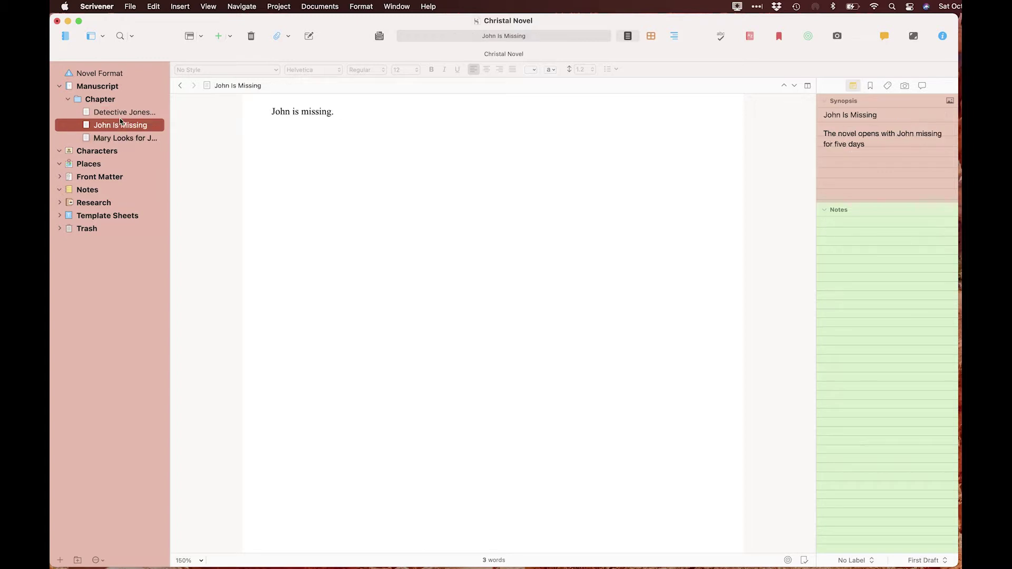
click(121, 115)
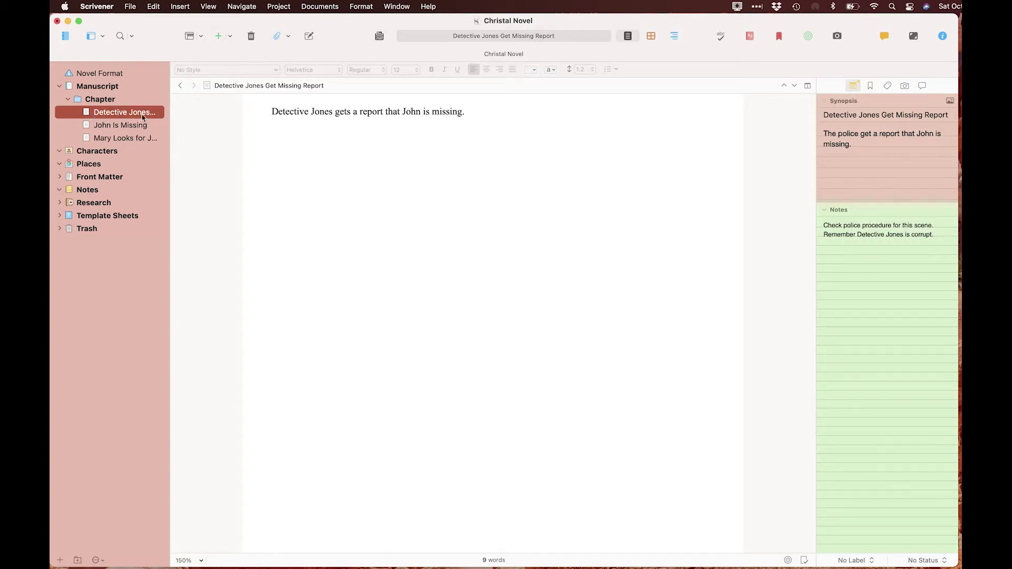
click(129, 132)
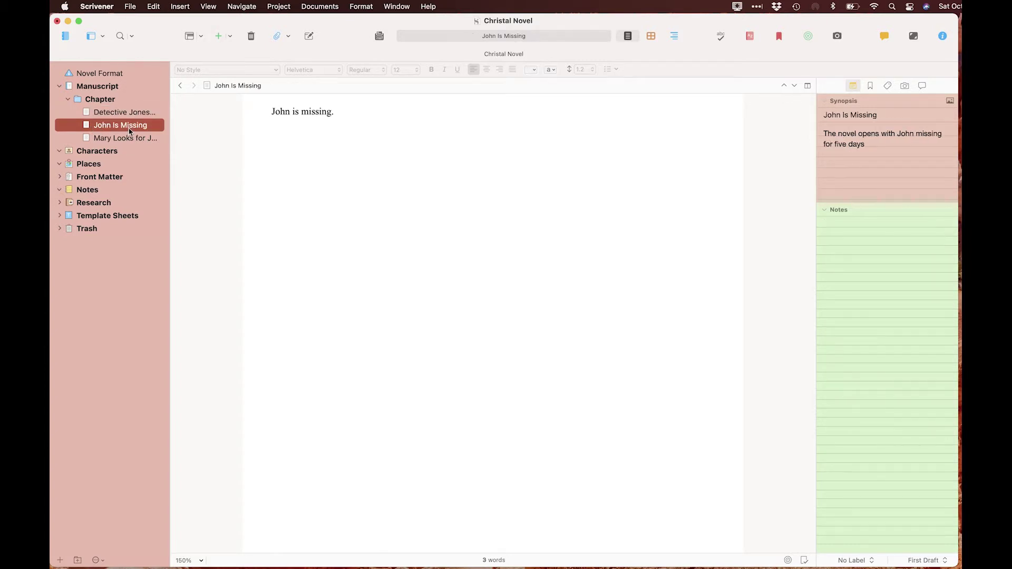
click(131, 141)
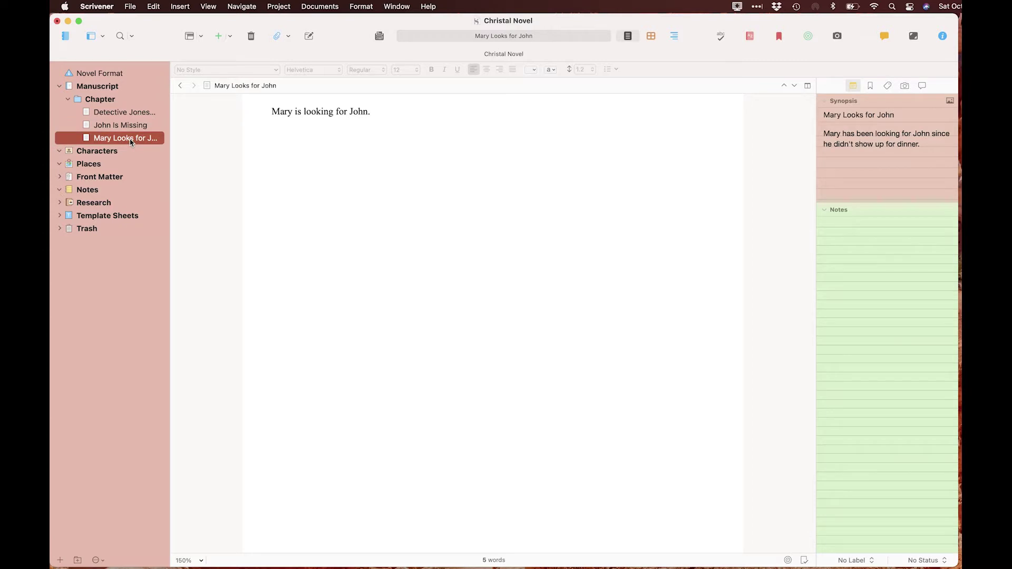
drag(131, 142, 125, 118)
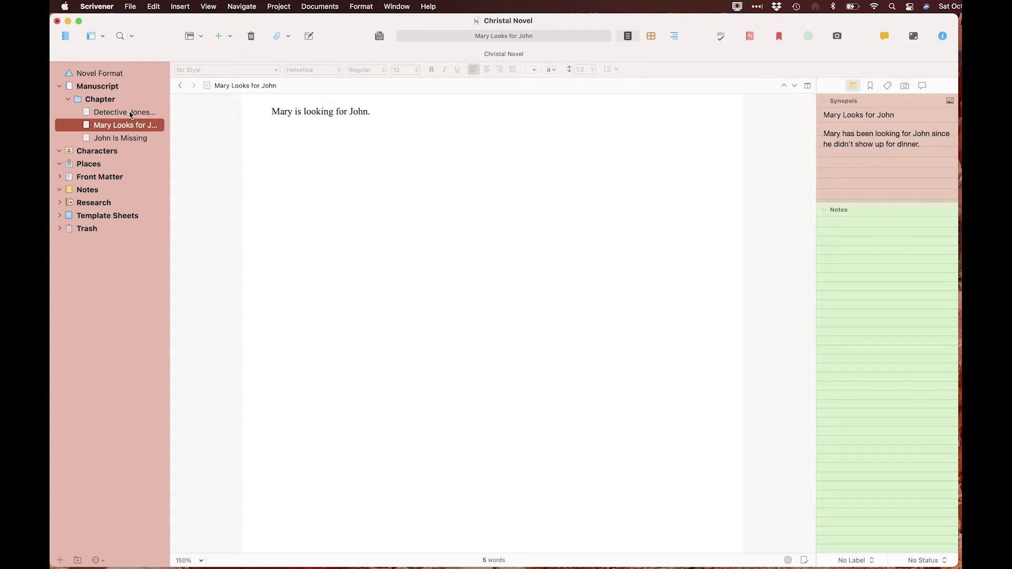
Move the "John Is Missing" scene to the trash.
click(129, 140)
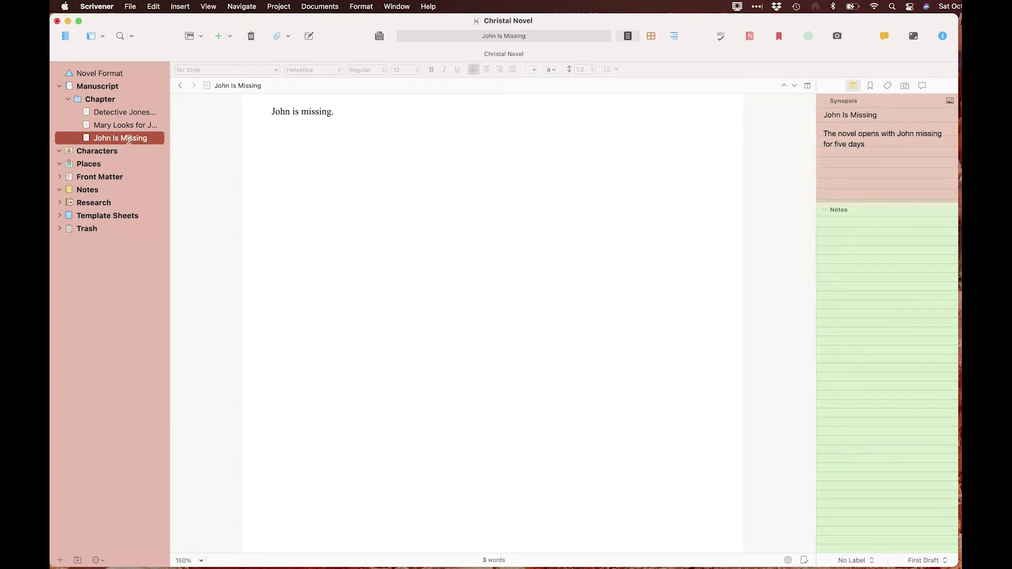
click(129, 140)
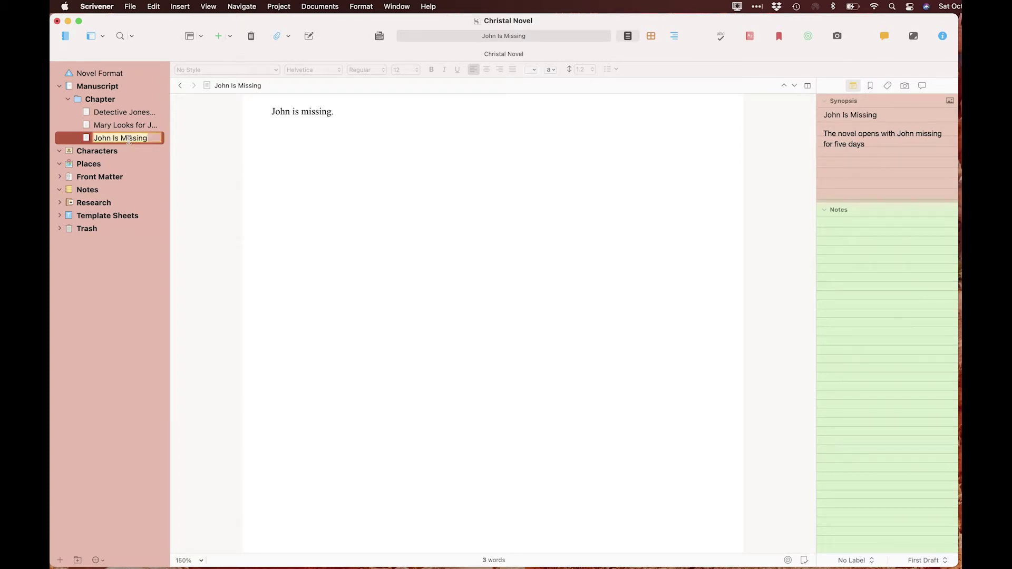
right_click(89, 140)
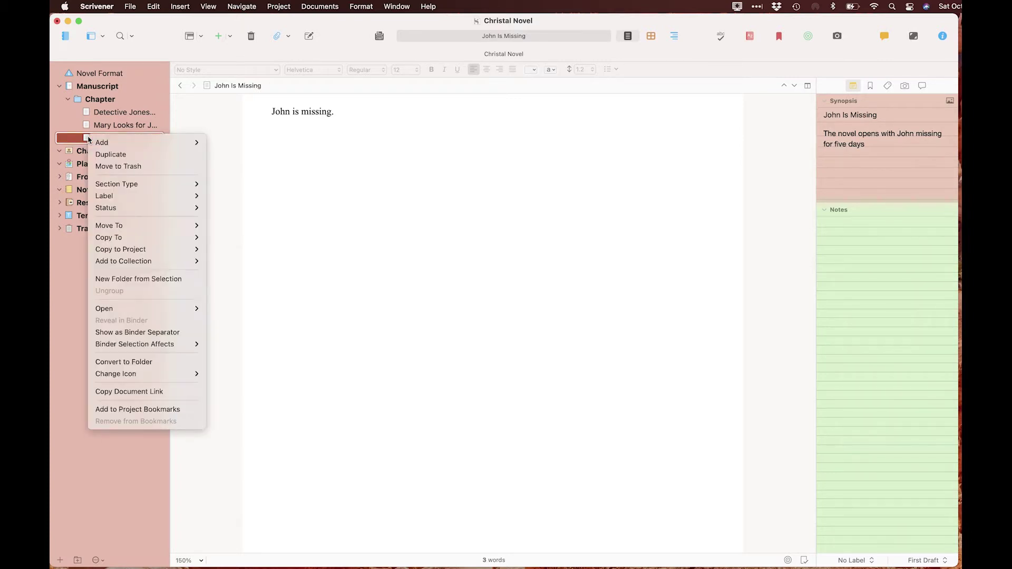
click(138, 170)
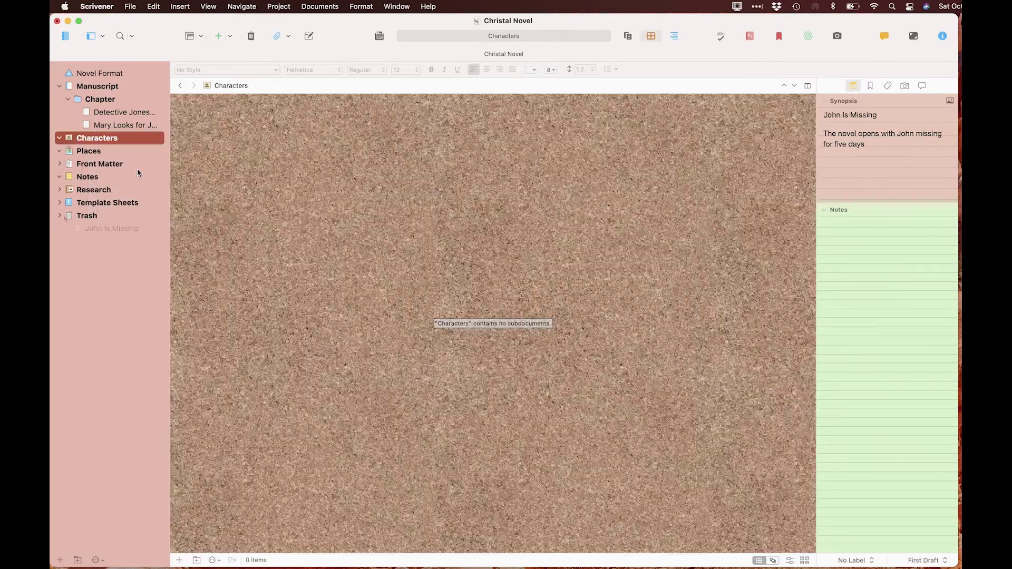
Show the Chapter folder's scenes on the corkboard and move the Detective Jones card after "Mary Looks for John".
click(112, 125)
click(117, 112)
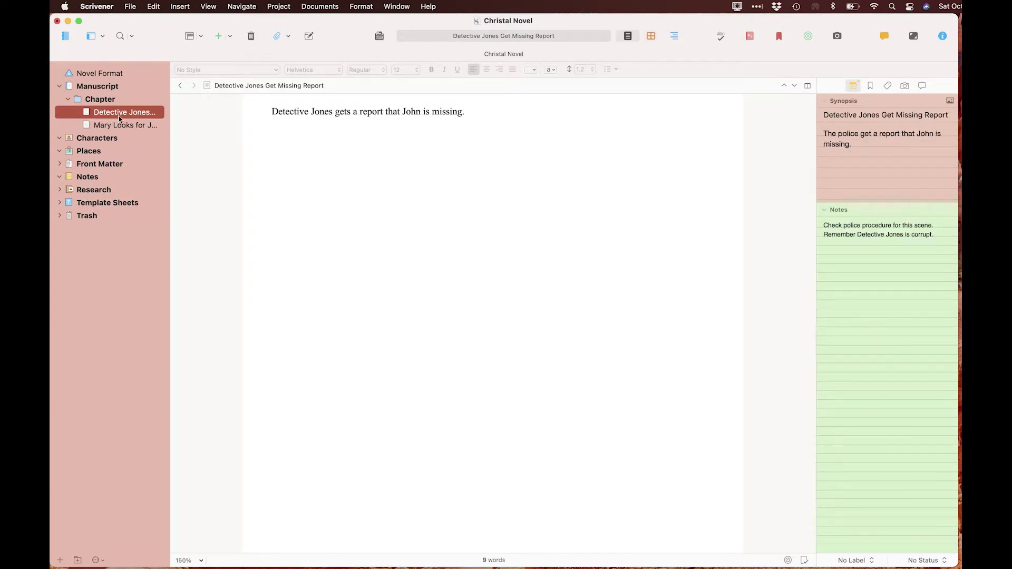
click(120, 126)
click(102, 100)
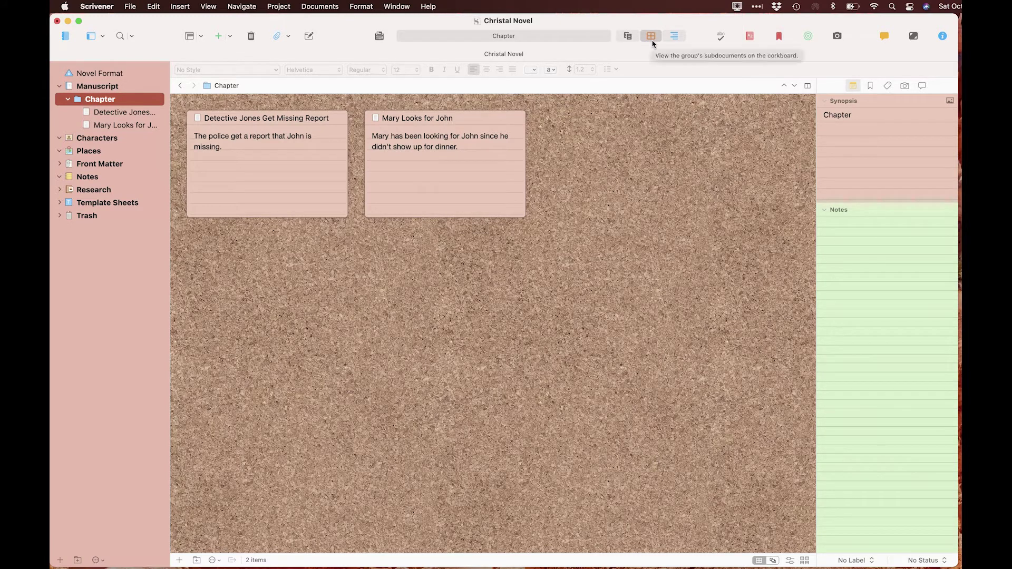
click(506, 148)
drag(506, 148, 626, 154)
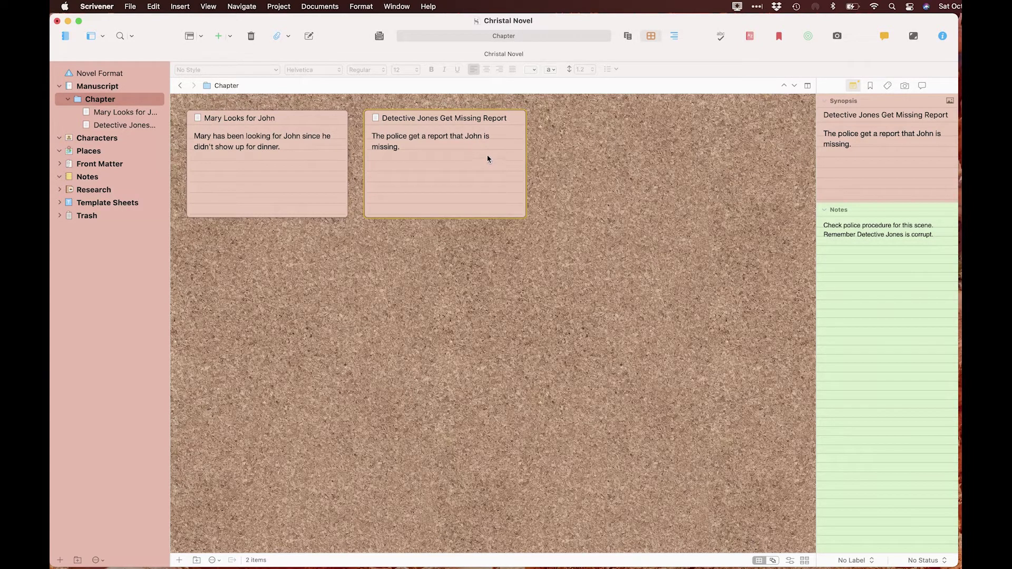
View the chapter's scenes together as one continuous text and compare it with "Mary Looks for John" opened on its own.
click(627, 36)
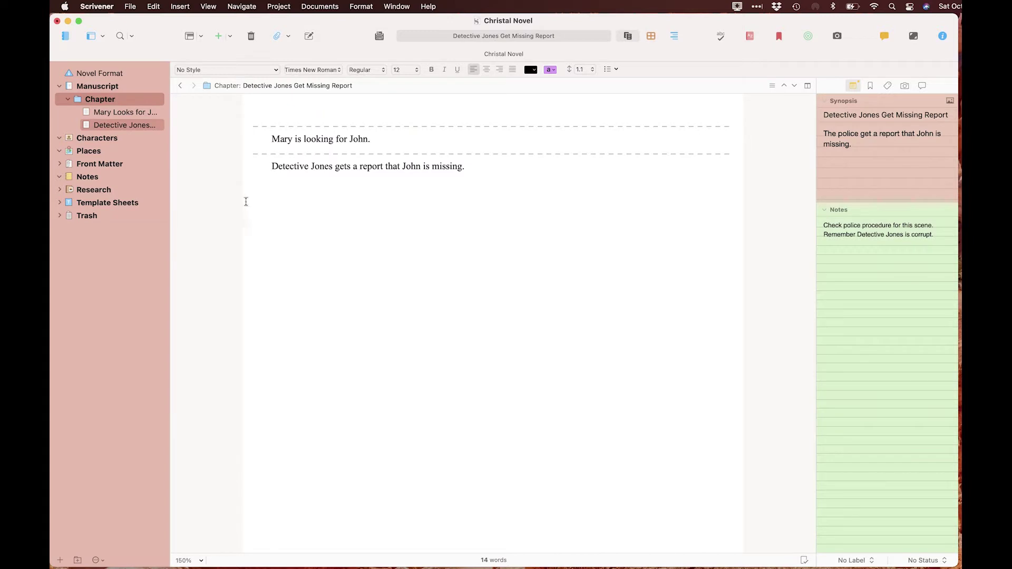
click(105, 114)
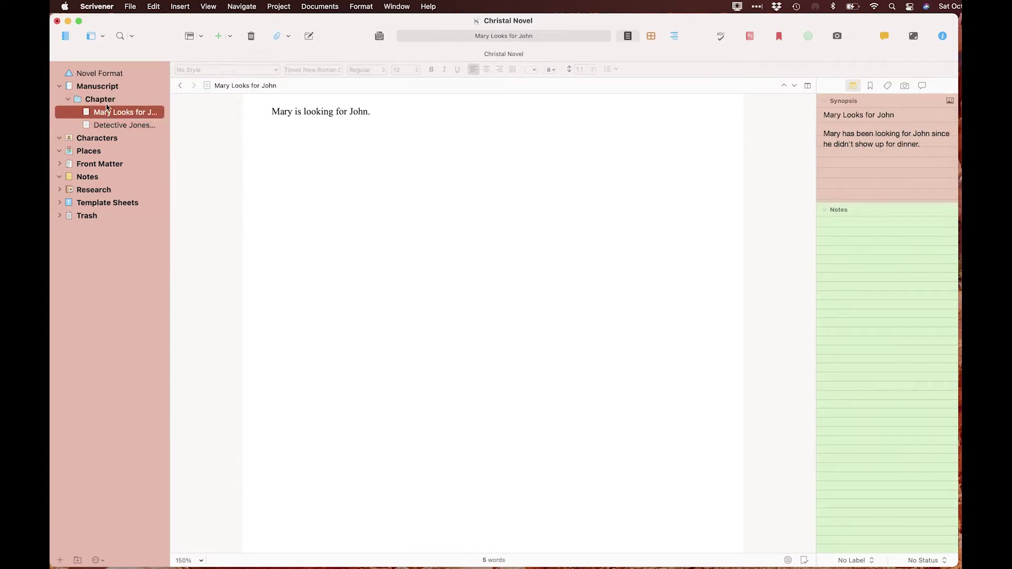
click(104, 103)
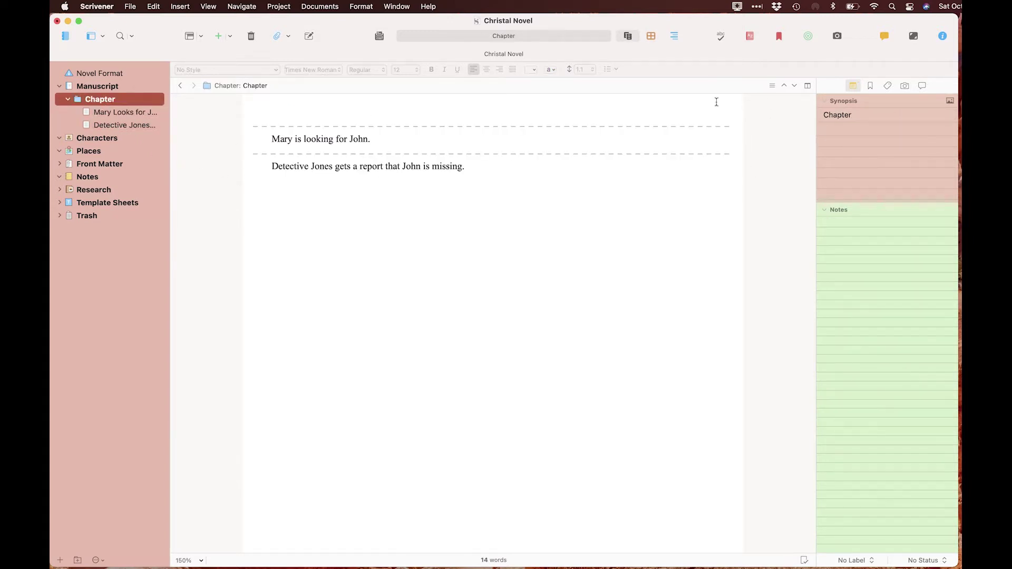
click(127, 115)
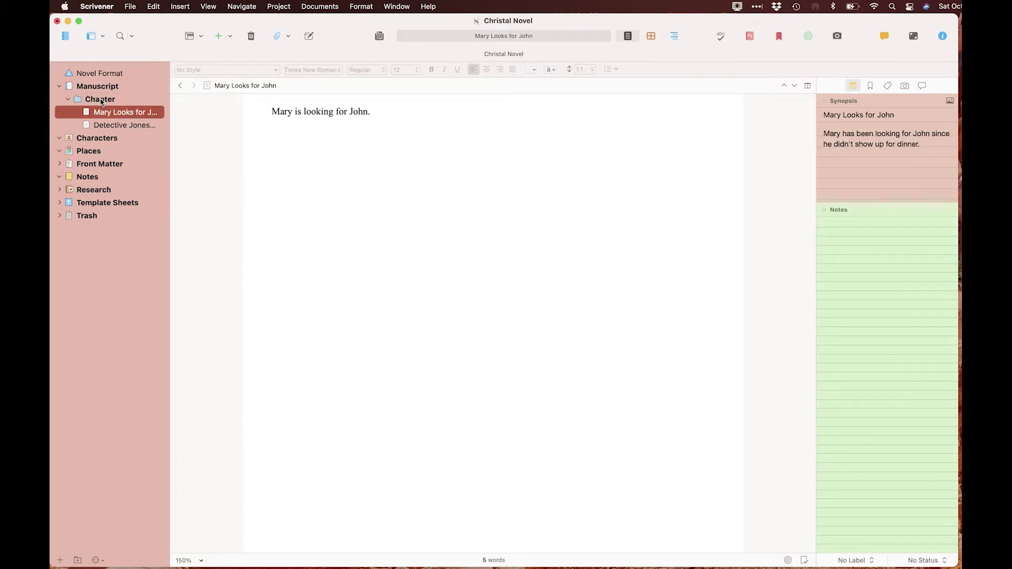
Show the Chapter folder as an outline and examine which columns can be displayed.
click(101, 102)
click(674, 36)
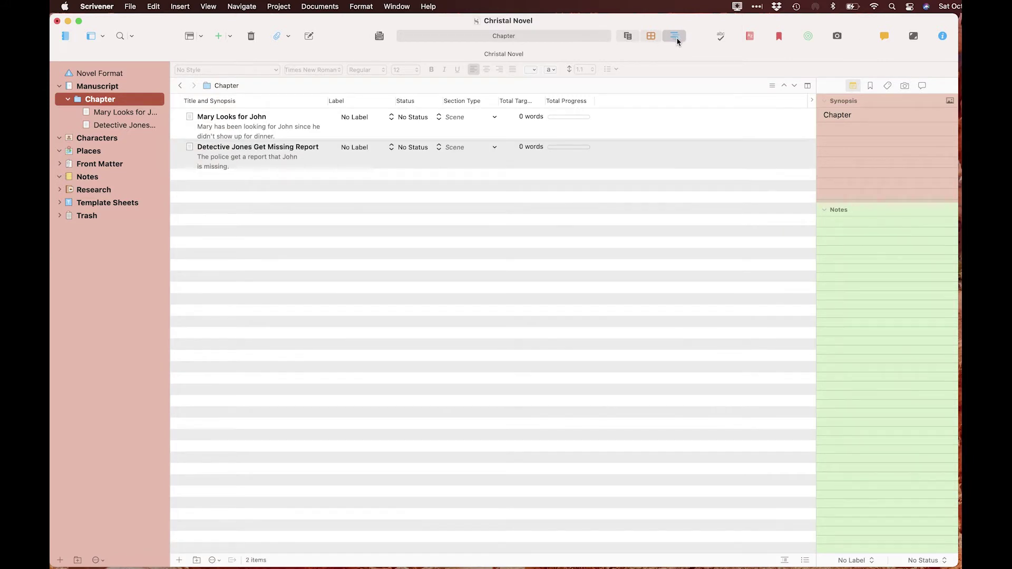
click(350, 101)
right_click(635, 106)
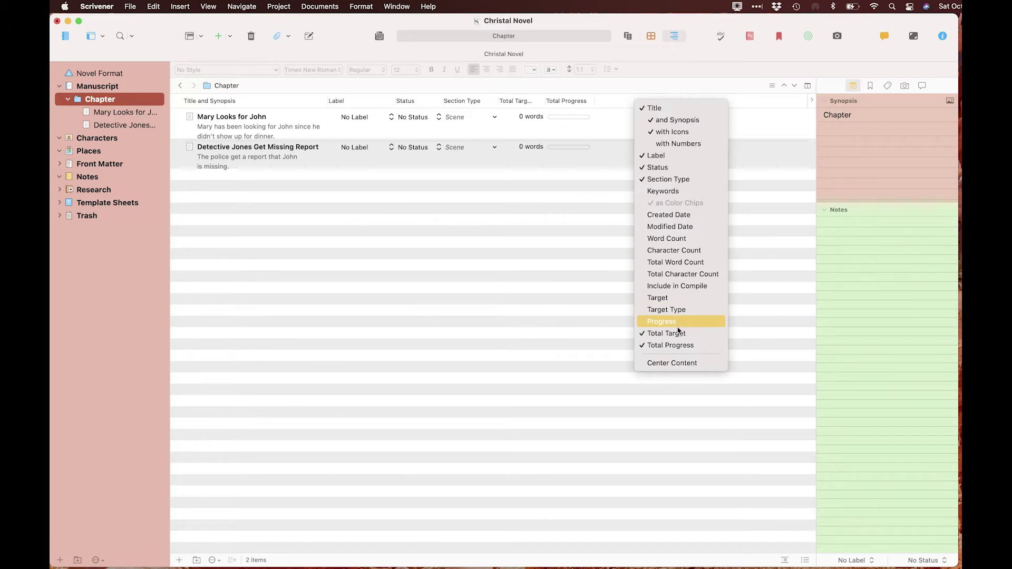
click(461, 279)
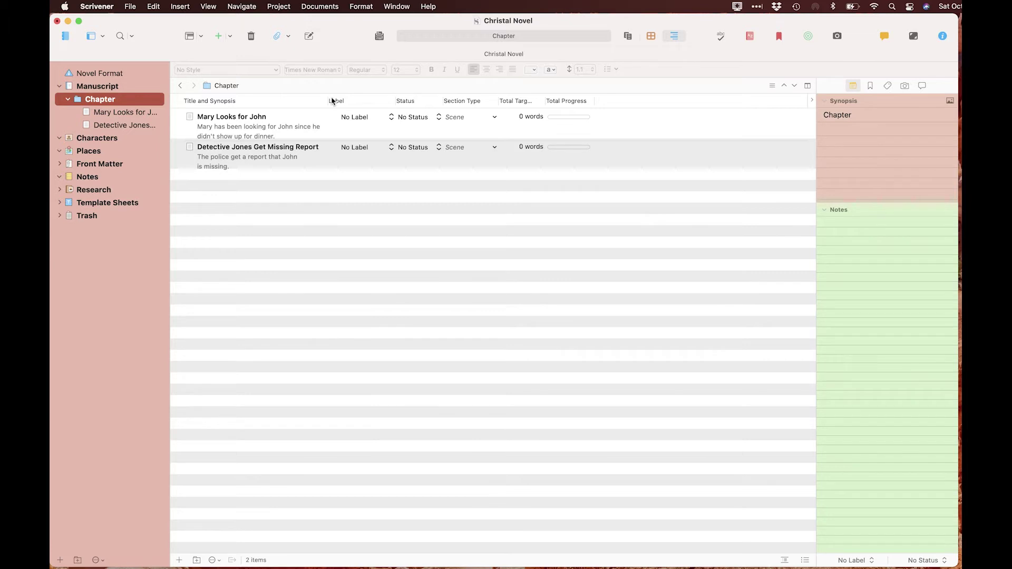
Add a "Mary POV" label to the project's label list and give it a dark blue colour.
click(125, 113)
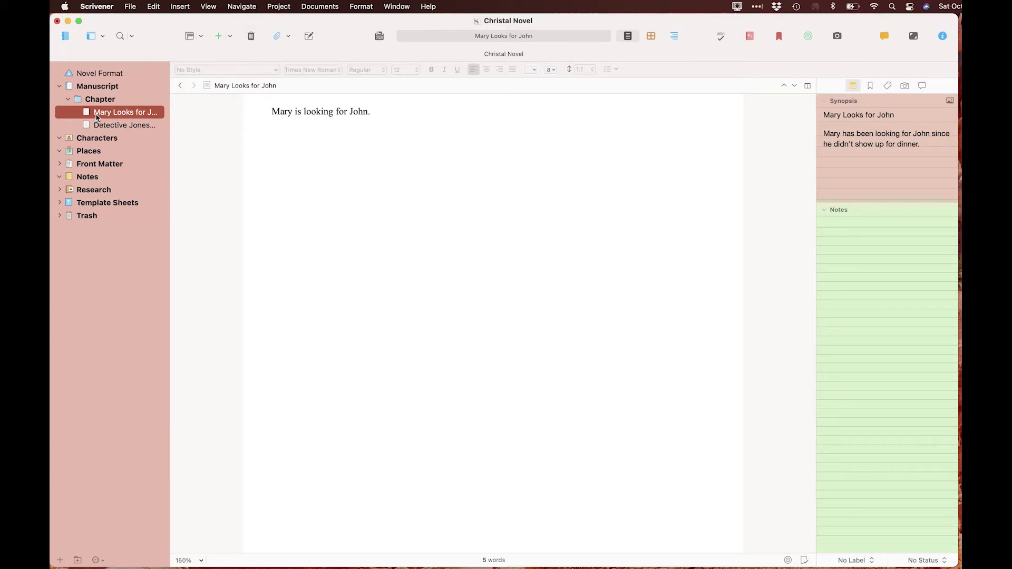
right_click(121, 118)
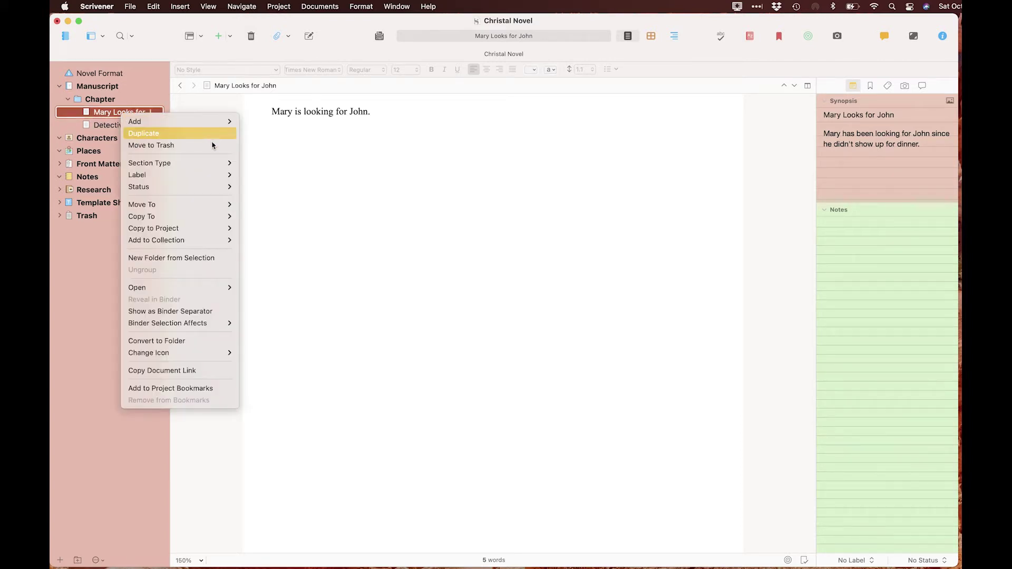
mouse_move(224, 179)
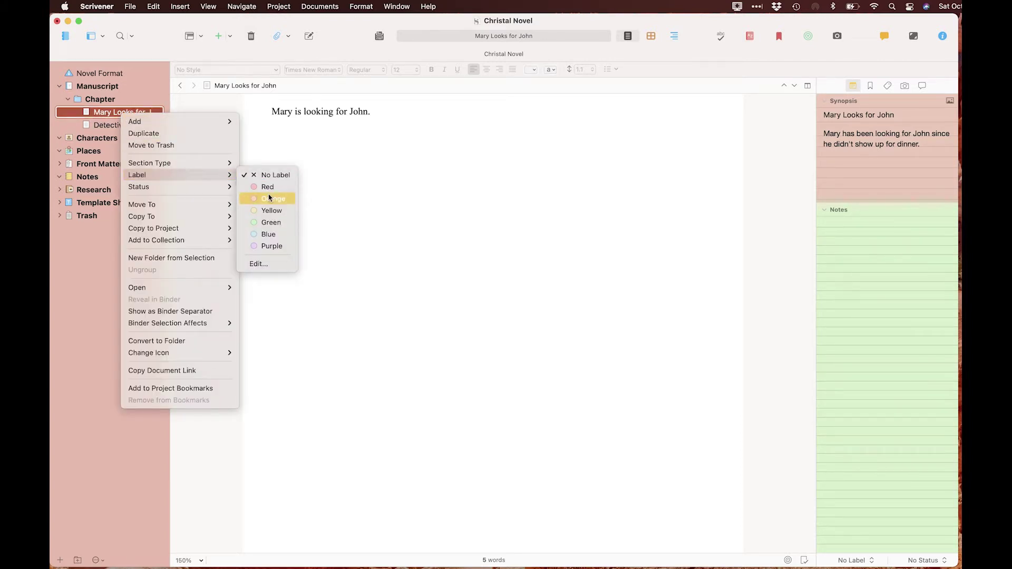
click(274, 264)
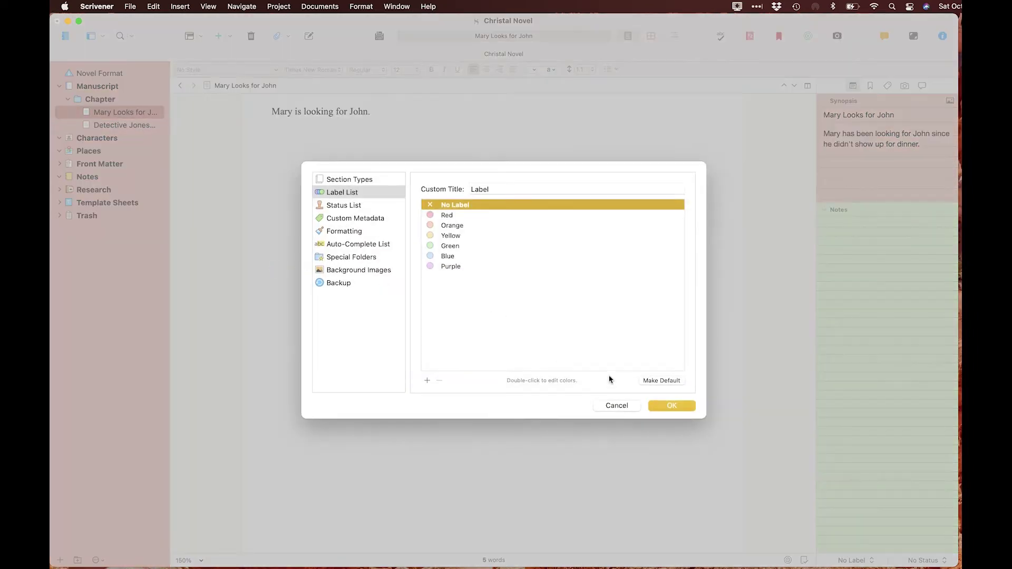
text(Mary POV)
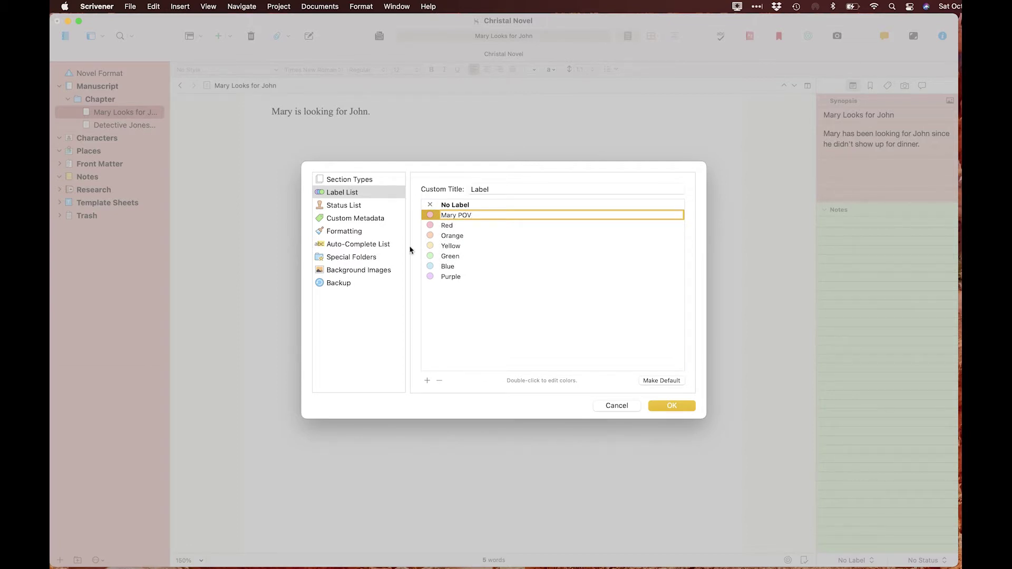
click(435, 217)
double_click(434, 217)
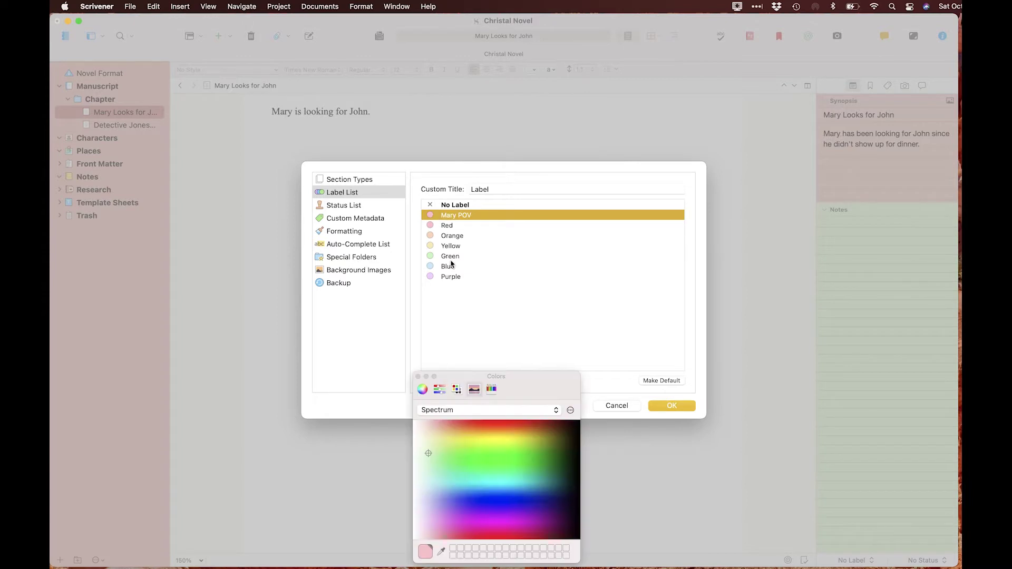
click(526, 501)
click(674, 405)
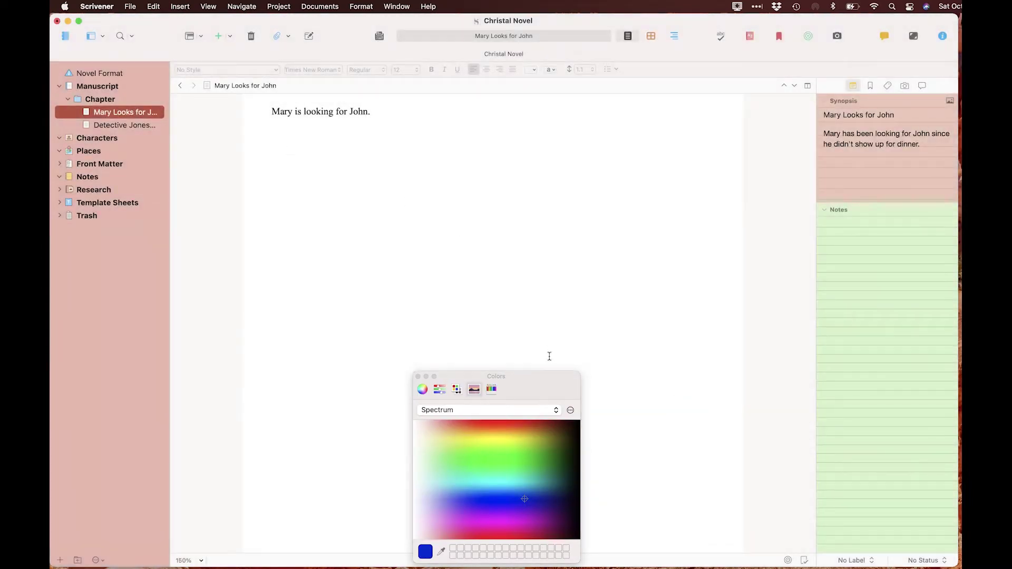
click(418, 377)
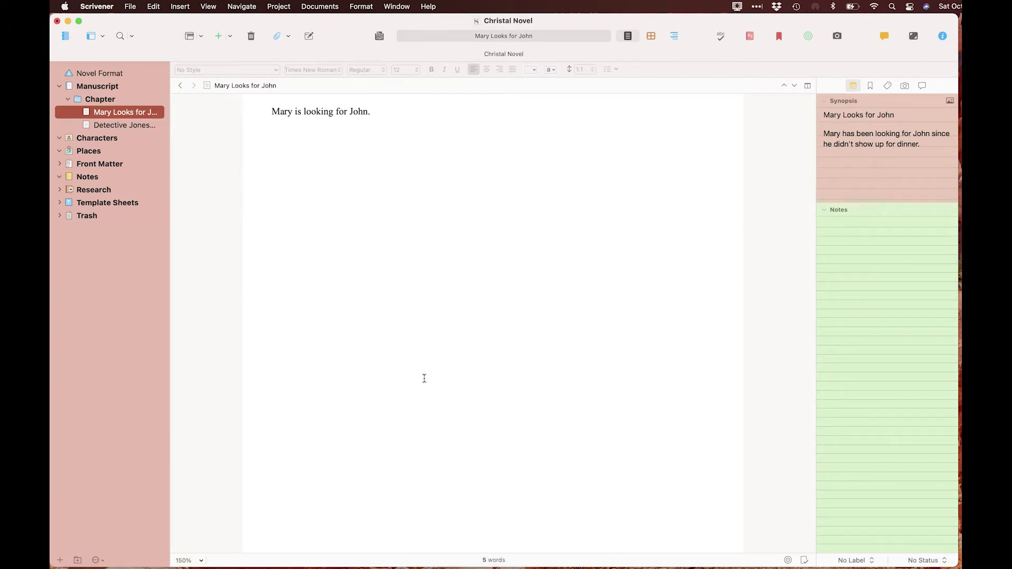
Assign the "Mary POV" label to the "Mary Looks for John" scene.
right_click(133, 116)
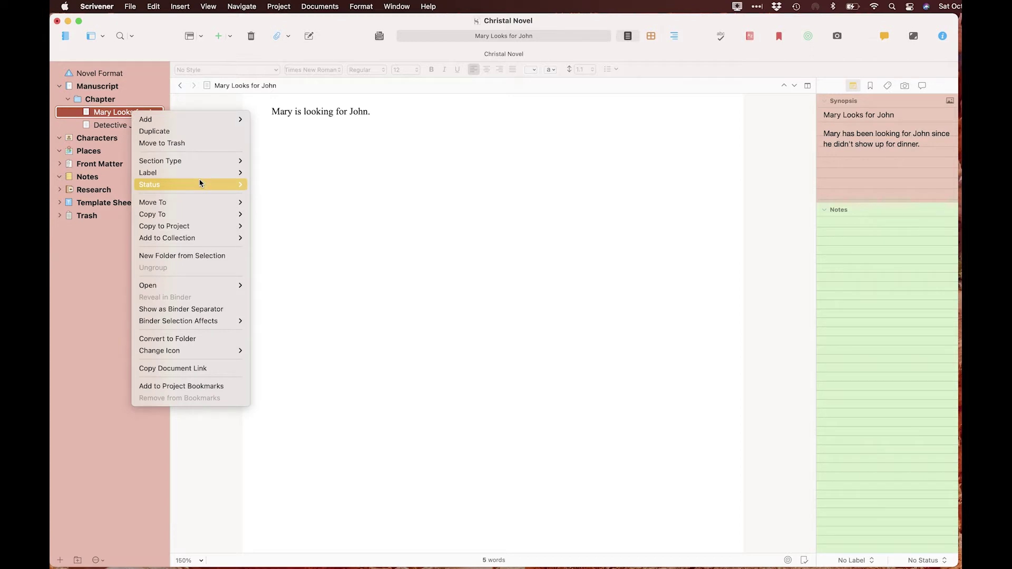
mouse_move(203, 179)
click(265, 186)
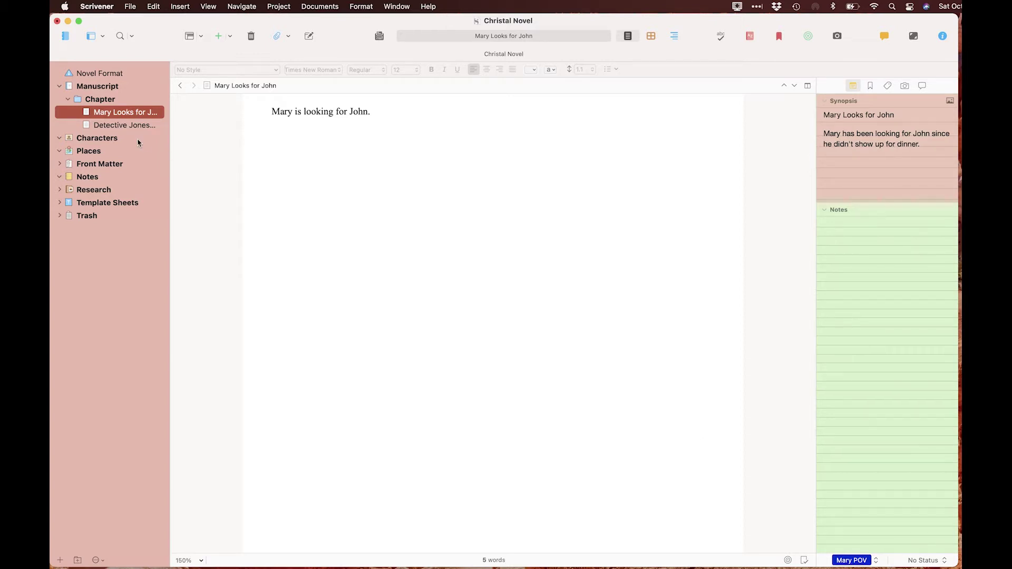
From the Detective Jones scene, add a "Detective Jones POV" label to the label list and colour it light green.
click(117, 127)
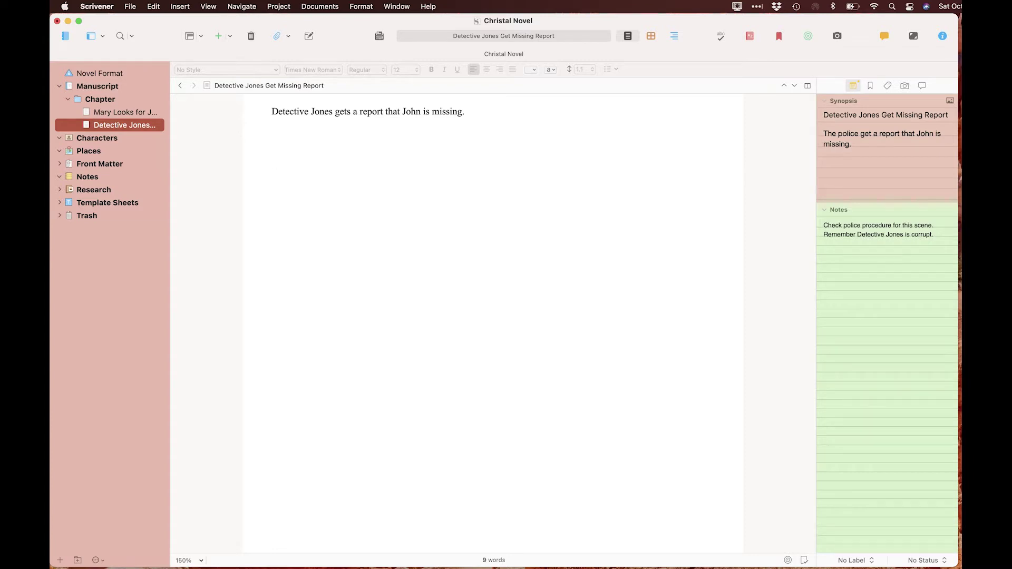
click(862, 562)
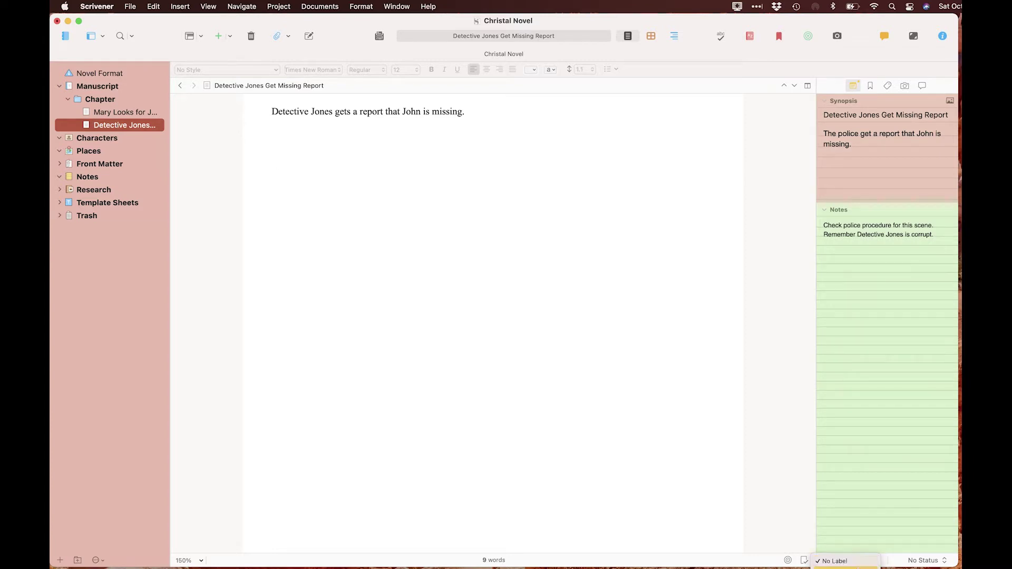
scroll(865, 565, down, 2)
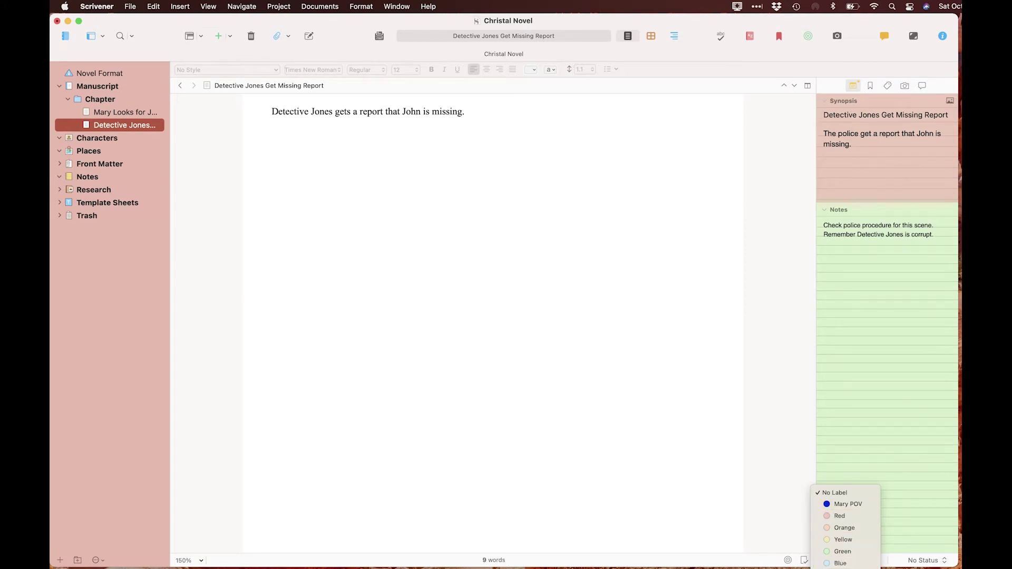
click(843, 564)
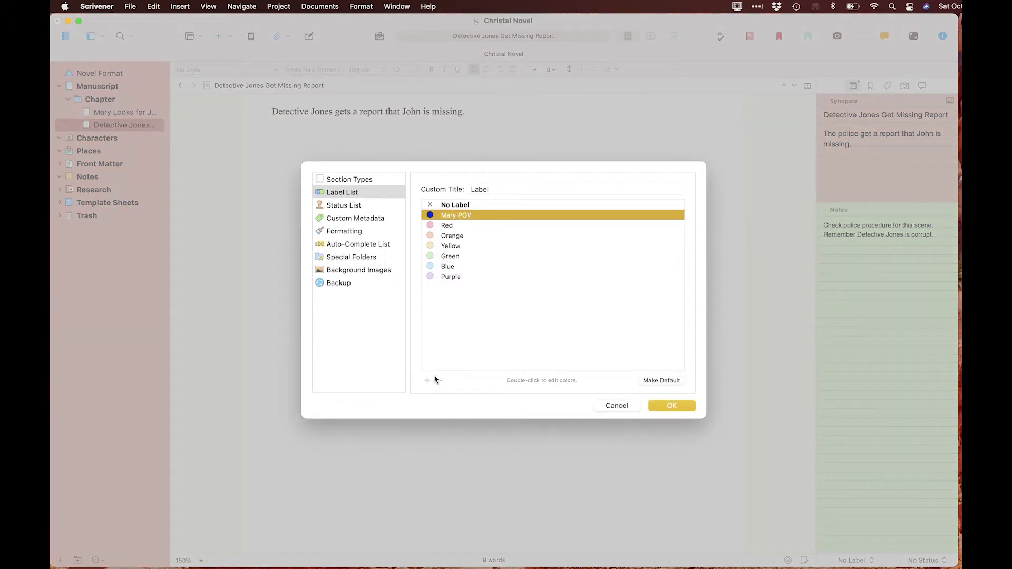
click(427, 380)
text(Detectiv)
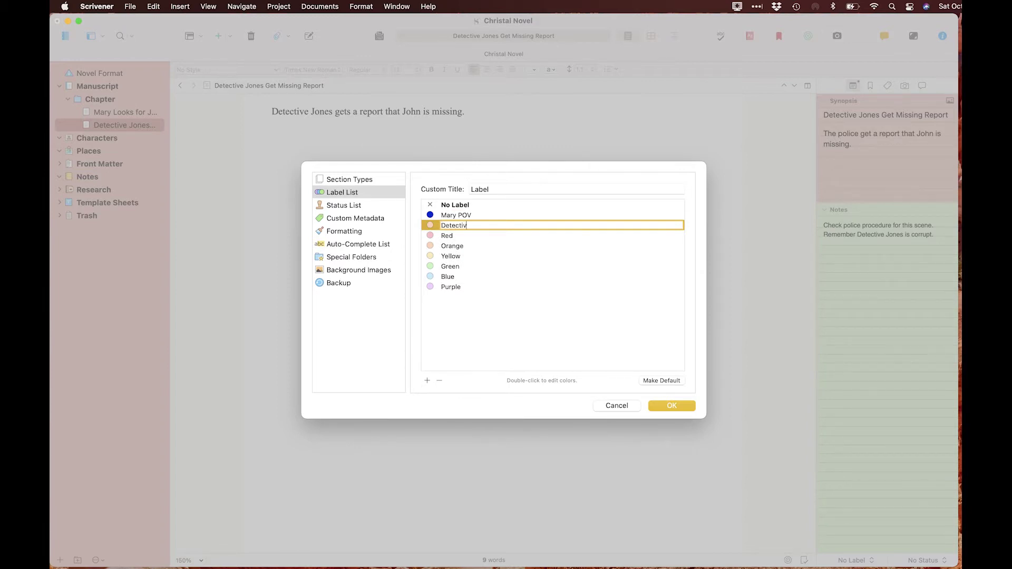
text(e Jones POV)
click(431, 226)
double_click(431, 226)
click(468, 468)
click(691, 407)
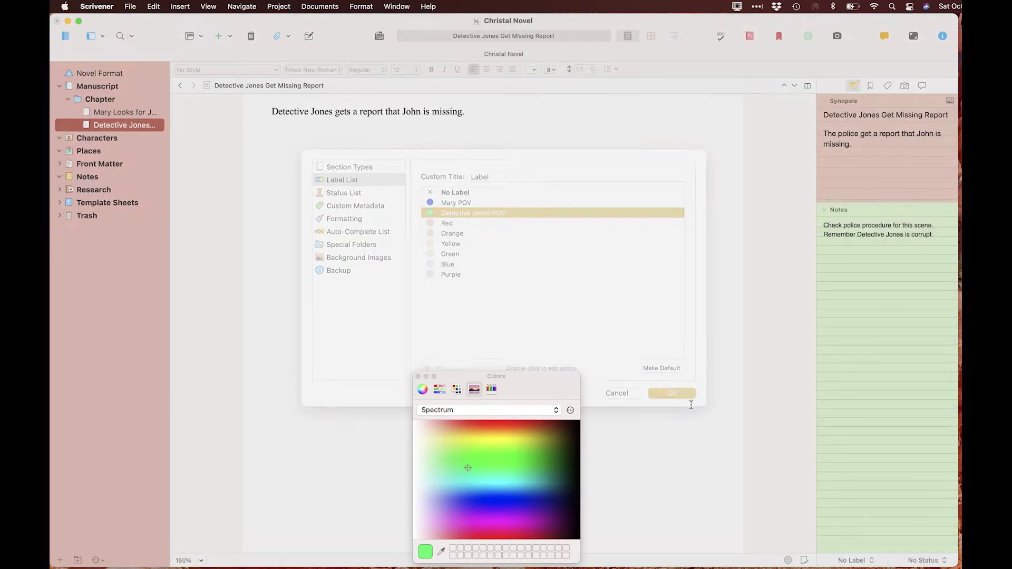
click(418, 377)
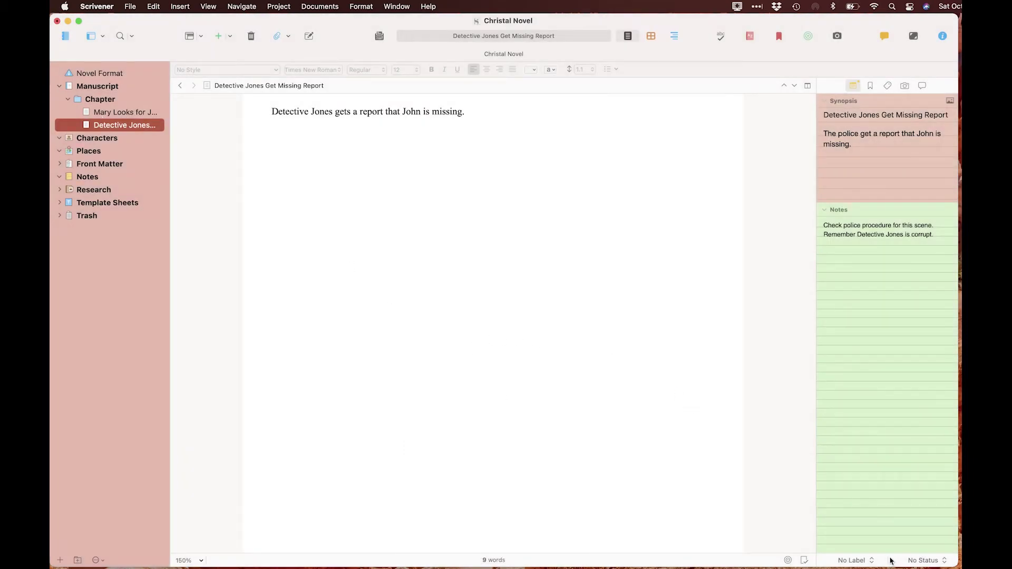
Assign the "Detective Jones POV" label to the "Detective Jones Get Missing Report" scene.
click(858, 560)
click(858, 567)
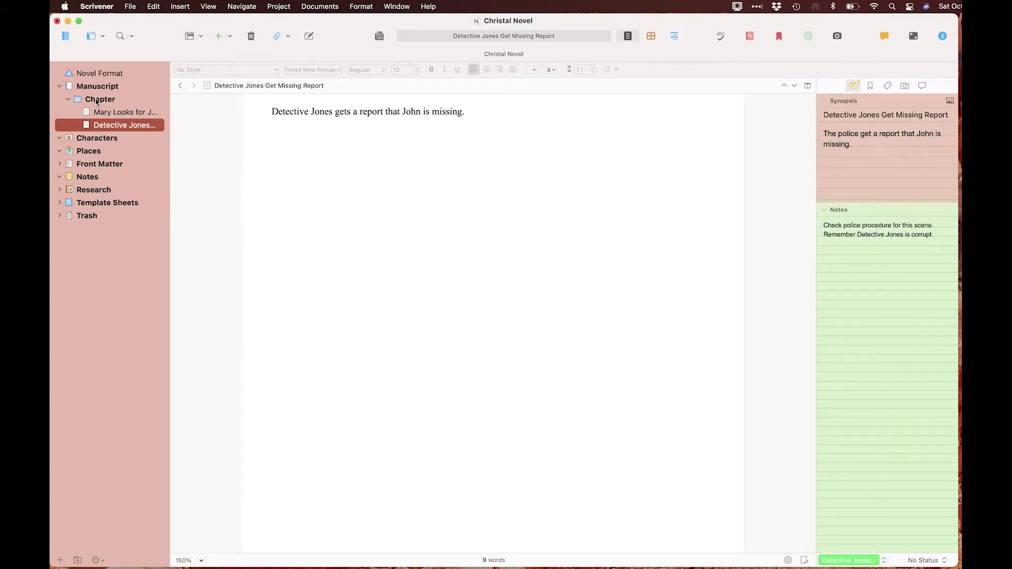
Widen the Label column in the Chapter folder's outline and switch the folder to the corkboard.
click(100, 99)
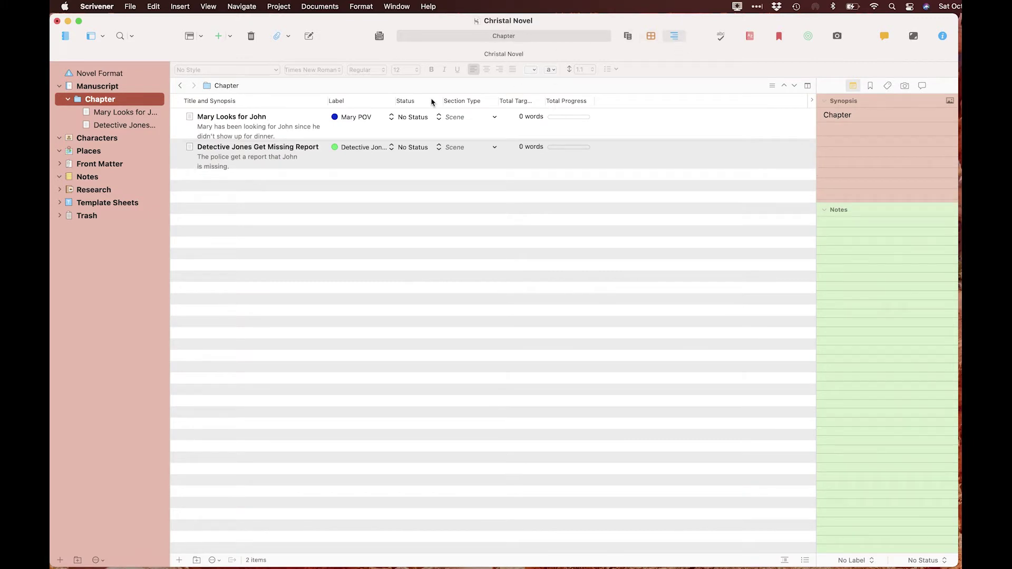
drag(396, 101, 437, 100)
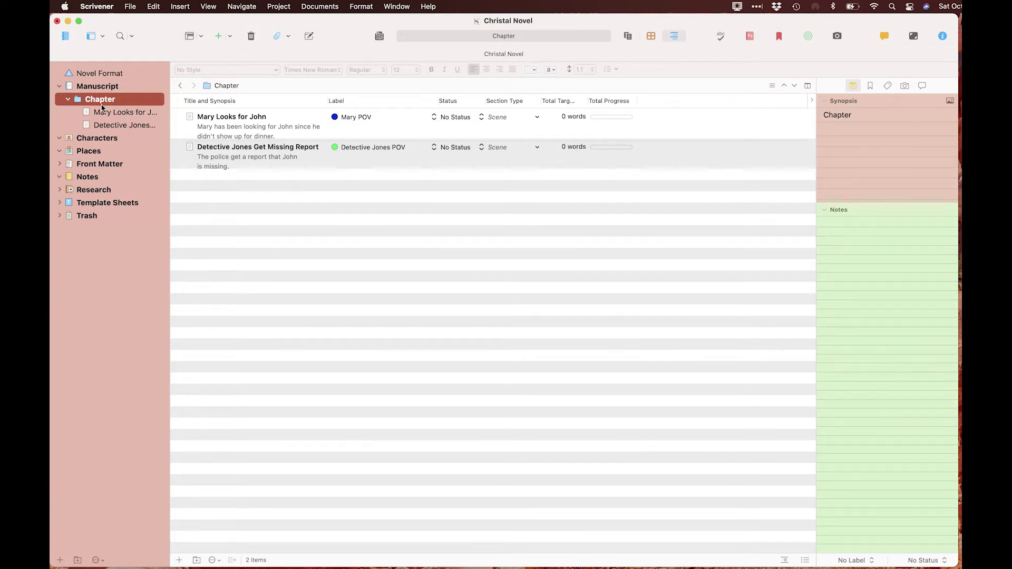
click(652, 37)
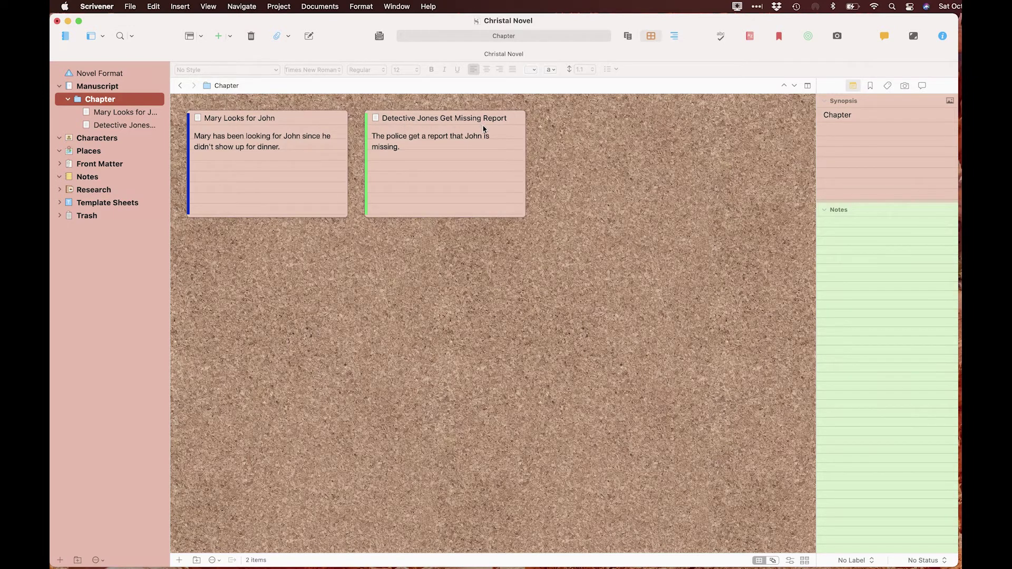
Set the status of the "Mary Looks for John" scene to In Progress.
click(936, 563)
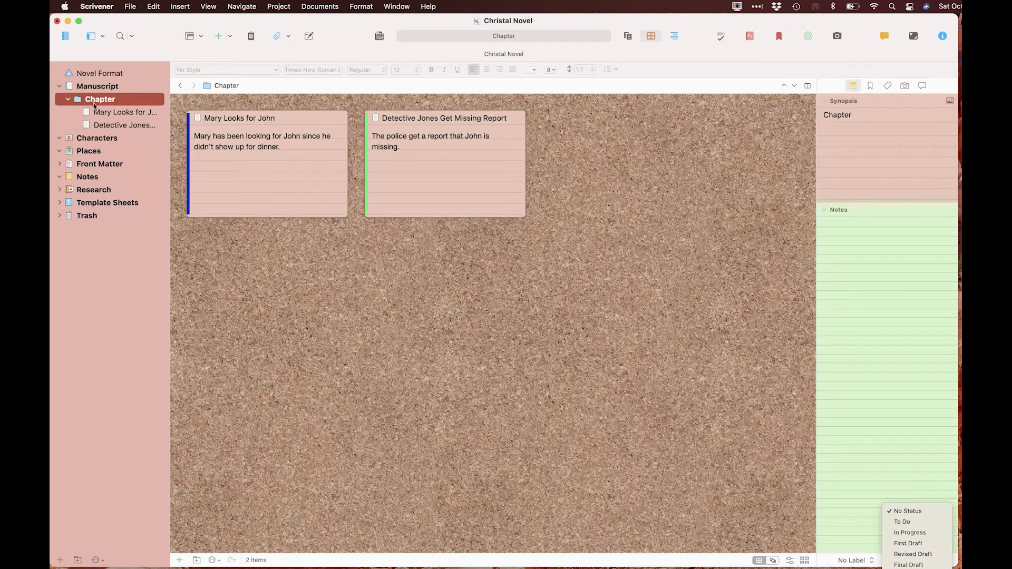
click(128, 114)
click(128, 114)
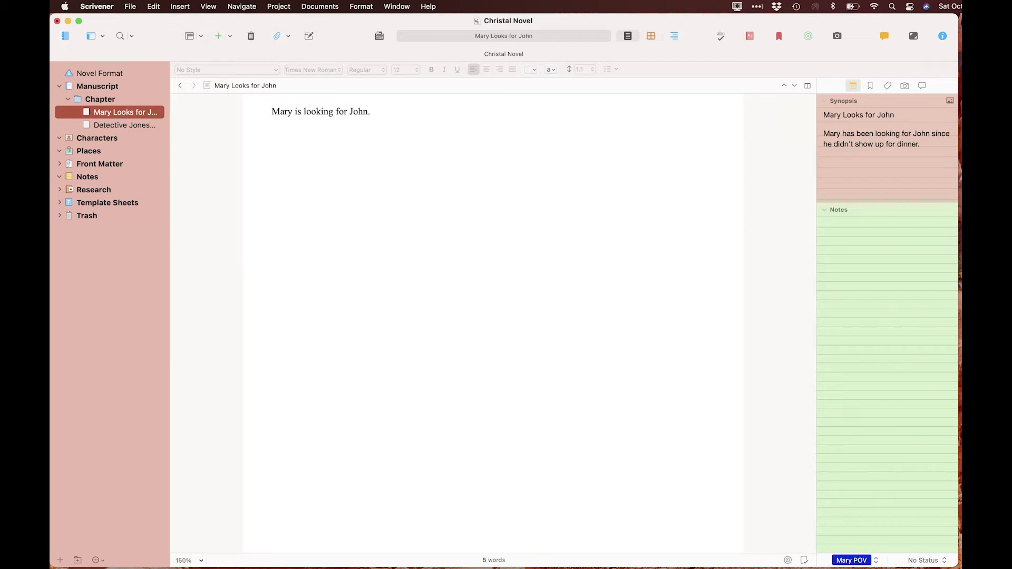
click(923, 561)
click(923, 560)
click(923, 560)
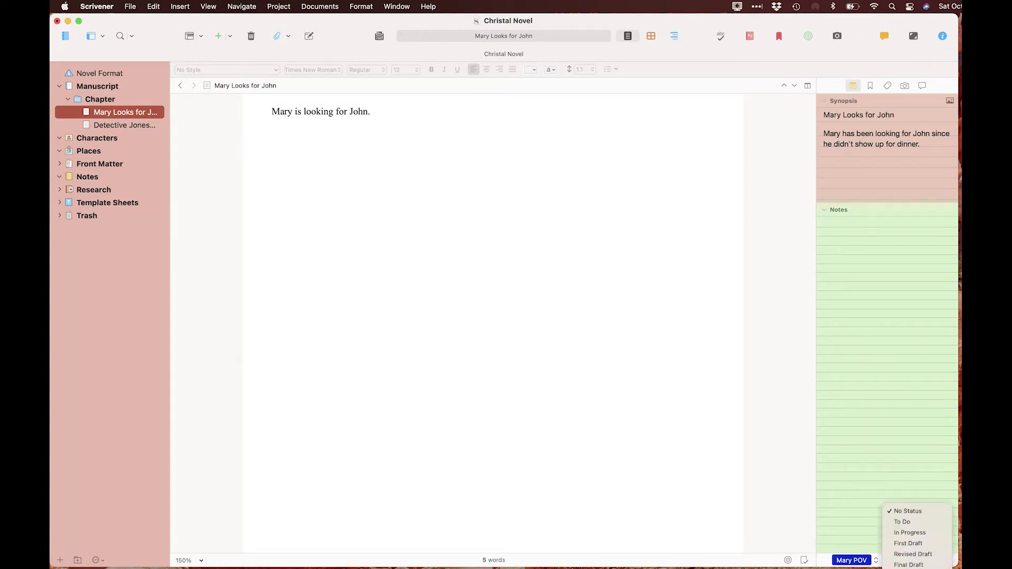
click(910, 534)
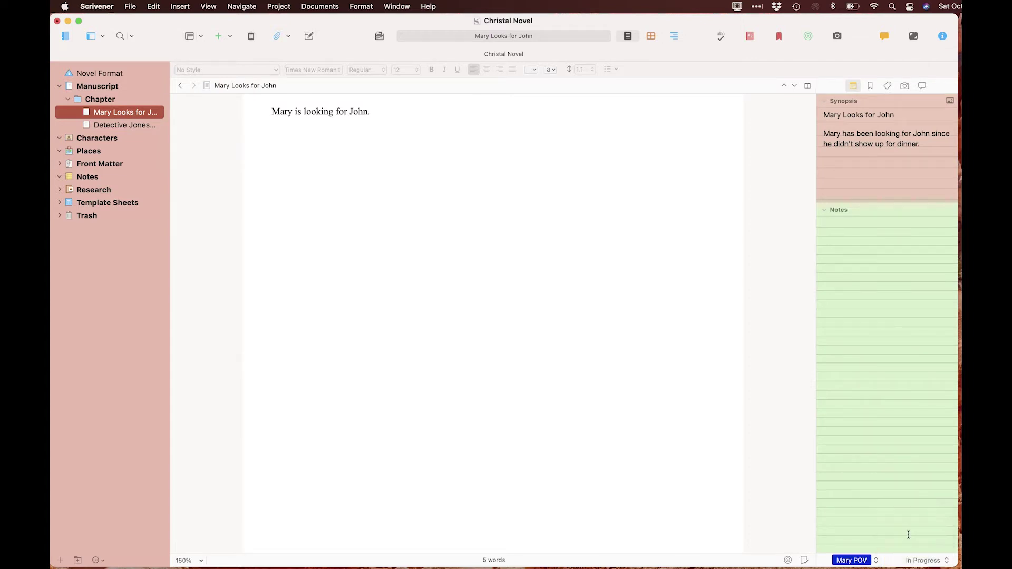
Set the status of the "Detective Jones Get Missing Report" scene to First Draft.
click(100, 127)
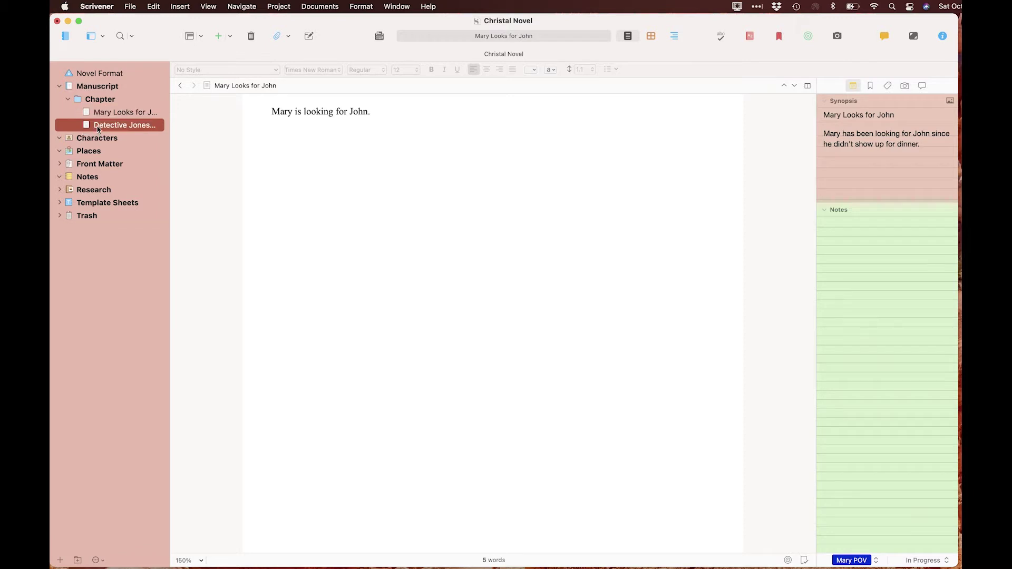
click(934, 563)
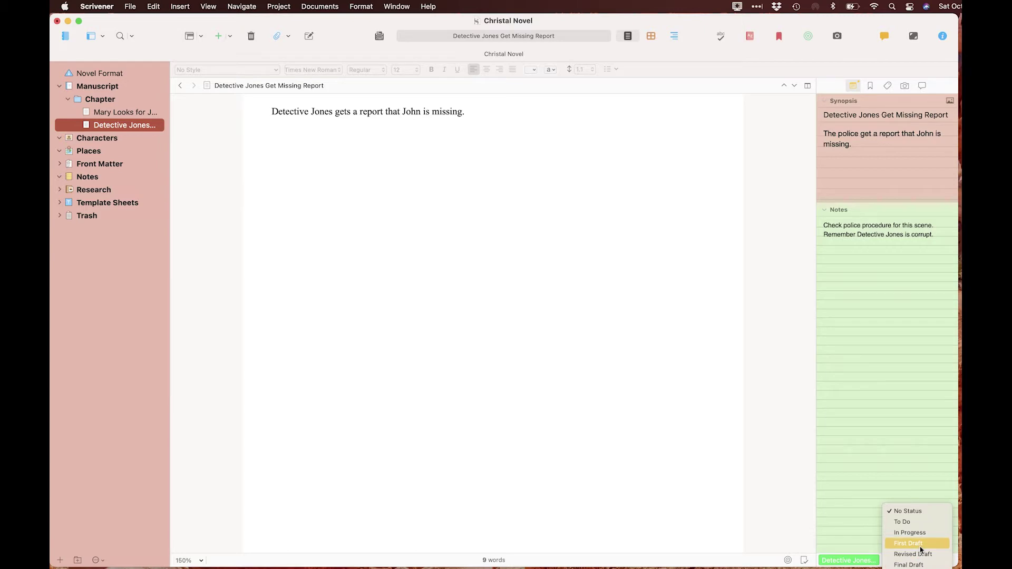
click(921, 545)
Show status stamps on the Chapter folder's corkboard cards.
click(100, 99)
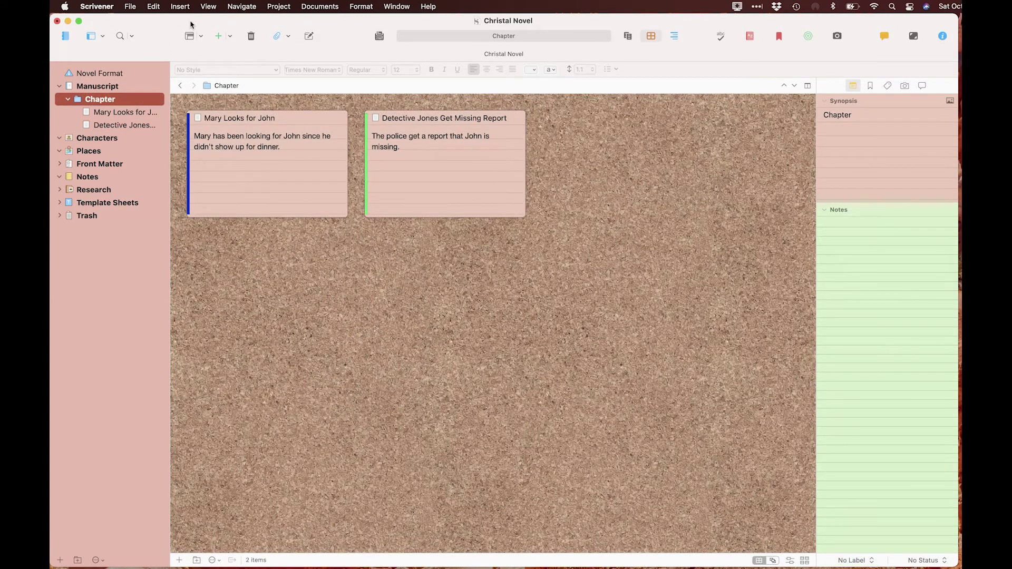
click(208, 6)
mouse_move(277, 150)
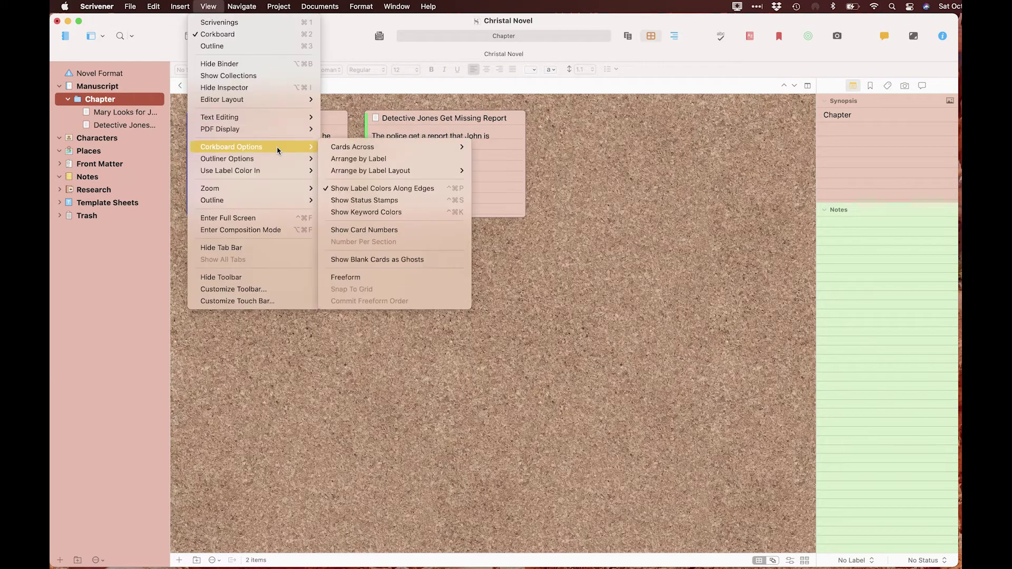
click(371, 205)
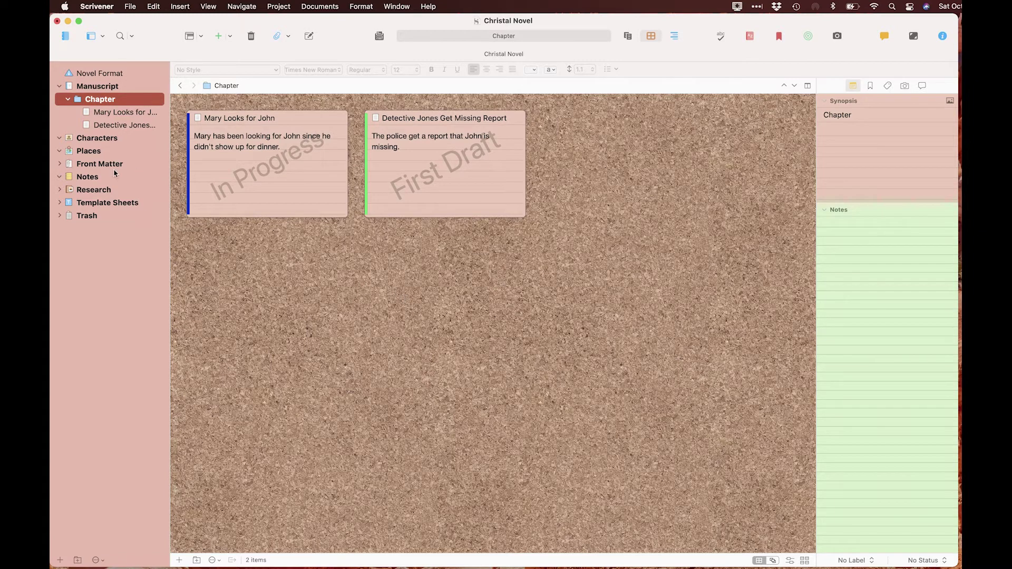
Change the status of the "Mary Looks for John" scene to Final Draft.
click(102, 115)
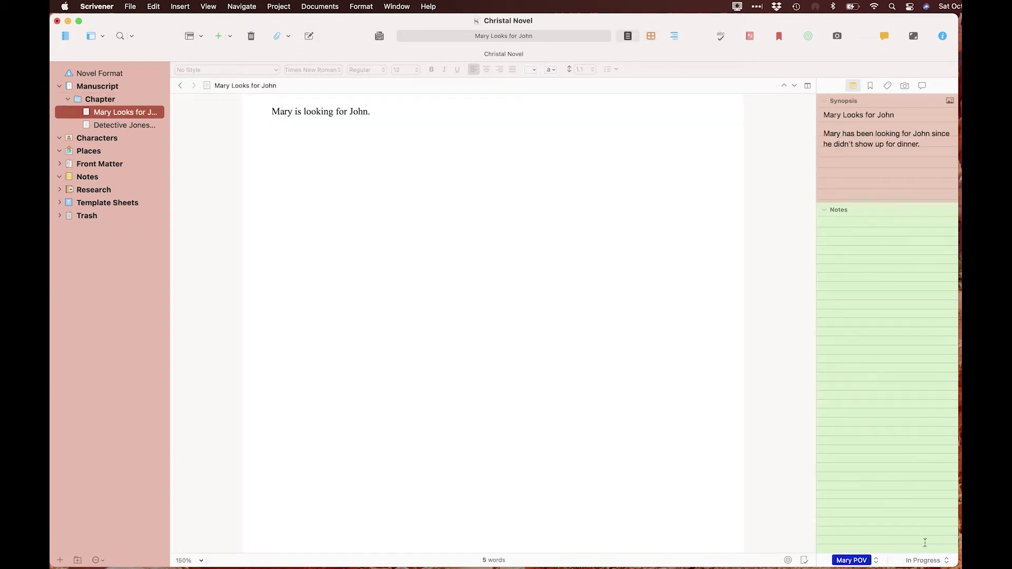
click(926, 561)
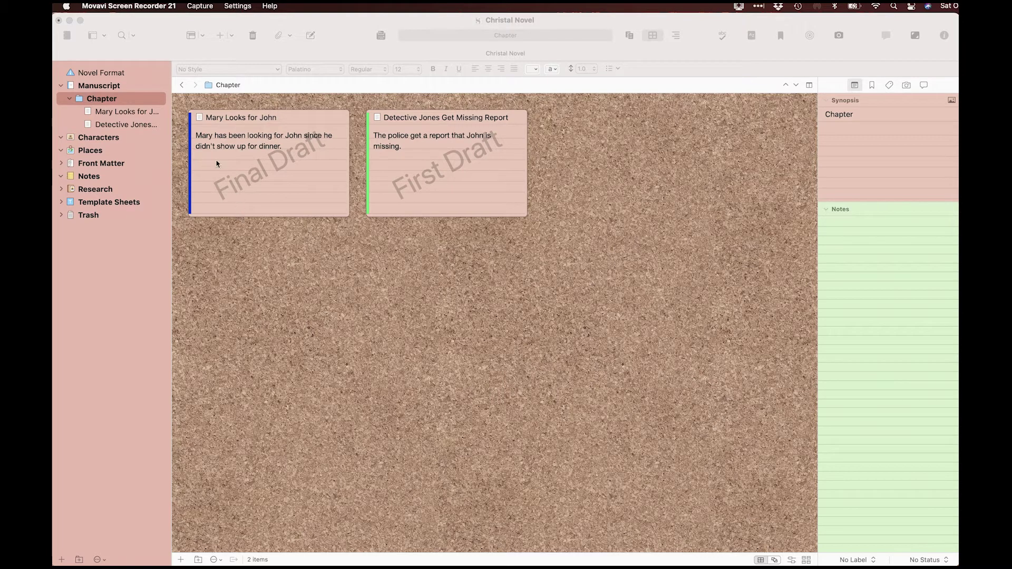
Add a scene card titled "John is found at bottom of cliff" to the Chapter corkboard.
click(181, 560)
click(181, 561)
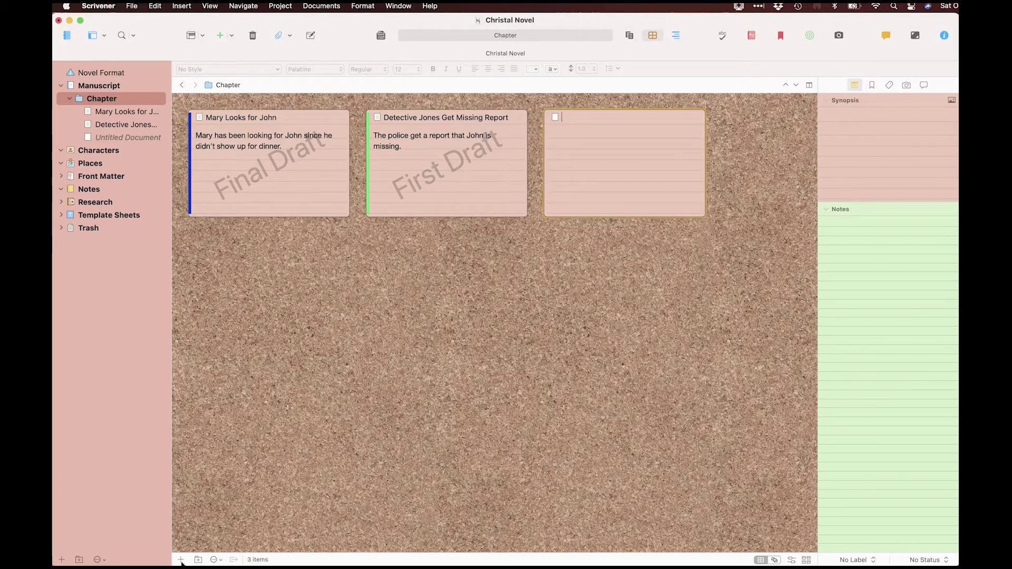
text(John is foun)
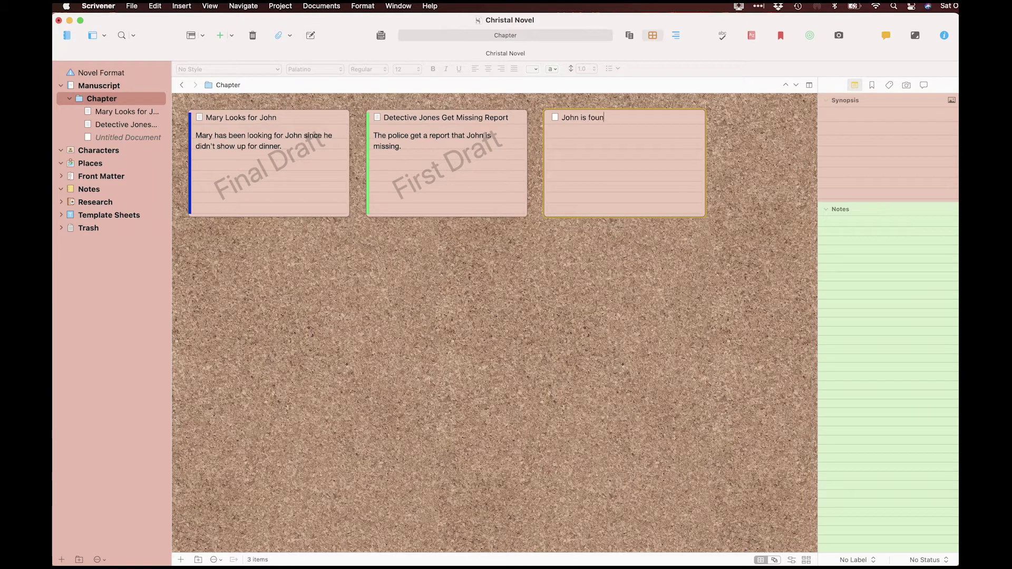
text(d at bottom of cliff)
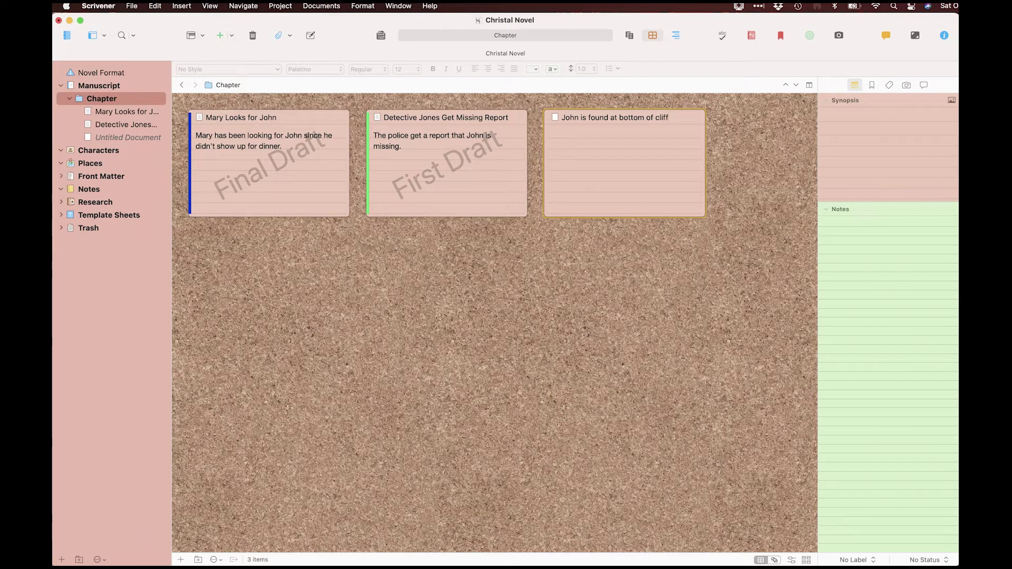
Add a scene card titled "Mary Searches For John's Killer" to the Chapter corkboard.
click(181, 560)
text(Mary Searc)
text(hes For Joh)
text(')
text('s Killer)
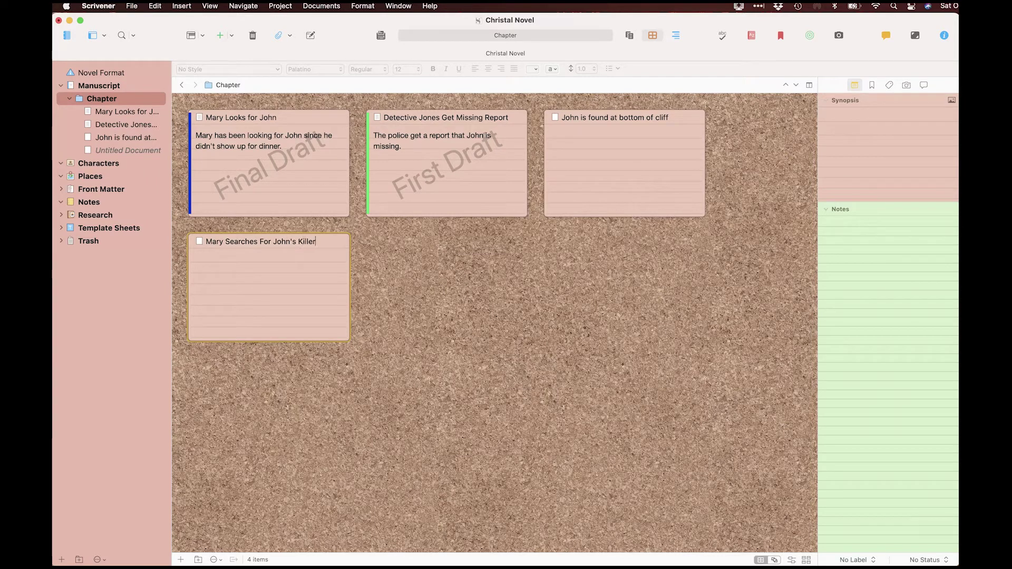
key(Return)
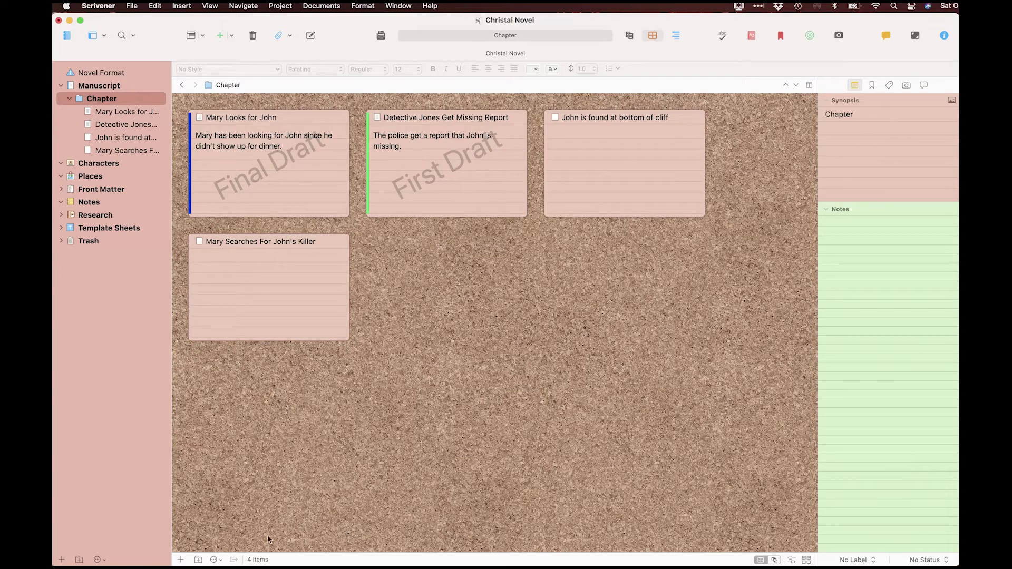
Add a scene card titled "Detective Jones Searches for John" to the Chapter corkboard.
click(180, 559)
text(Detective J)
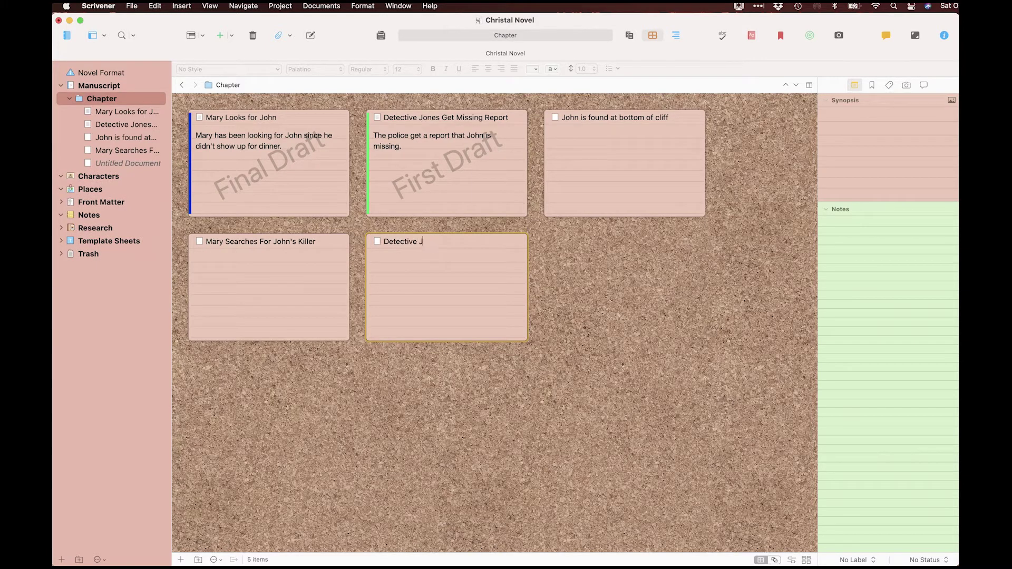
text(ones Searches for John)
key(Tab)
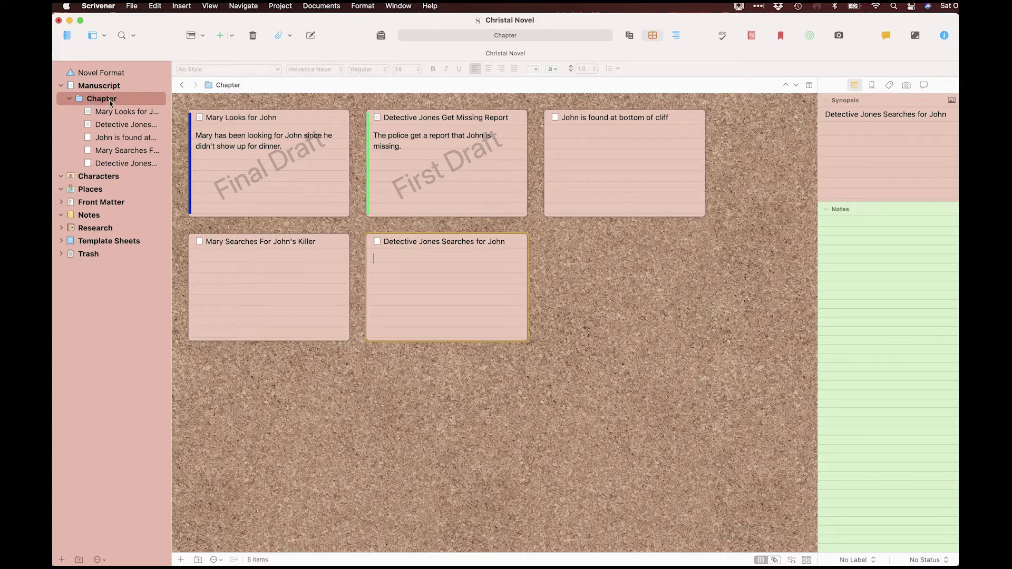
View the newly added scenes individually in the binder and return to the Chapter folder's corkboard.
click(98, 138)
click(112, 149)
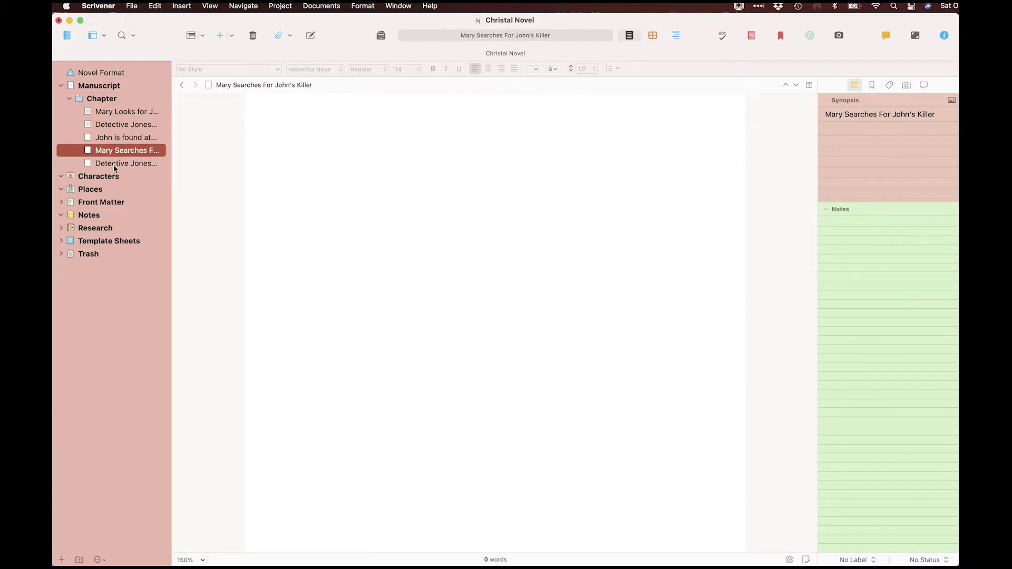
click(114, 163)
click(654, 37)
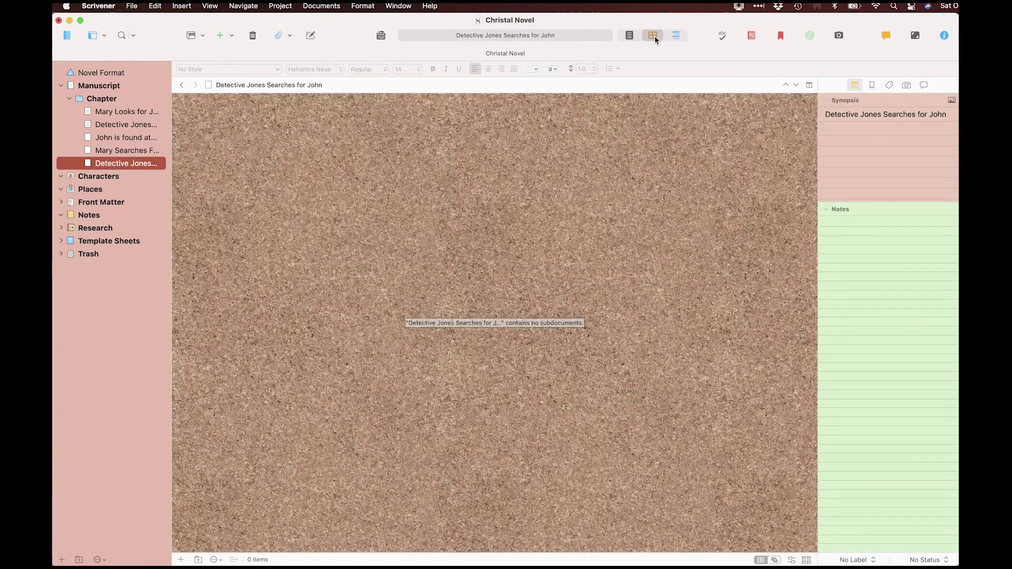
click(631, 36)
click(658, 35)
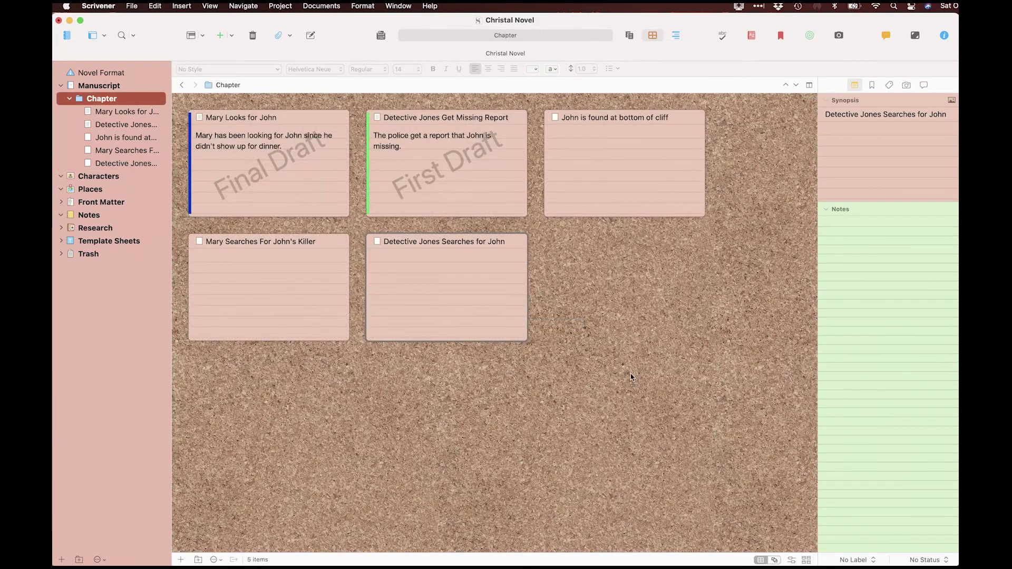
Slightly reduce the index card size in the Chapter corkboard's display options.
click(807, 560)
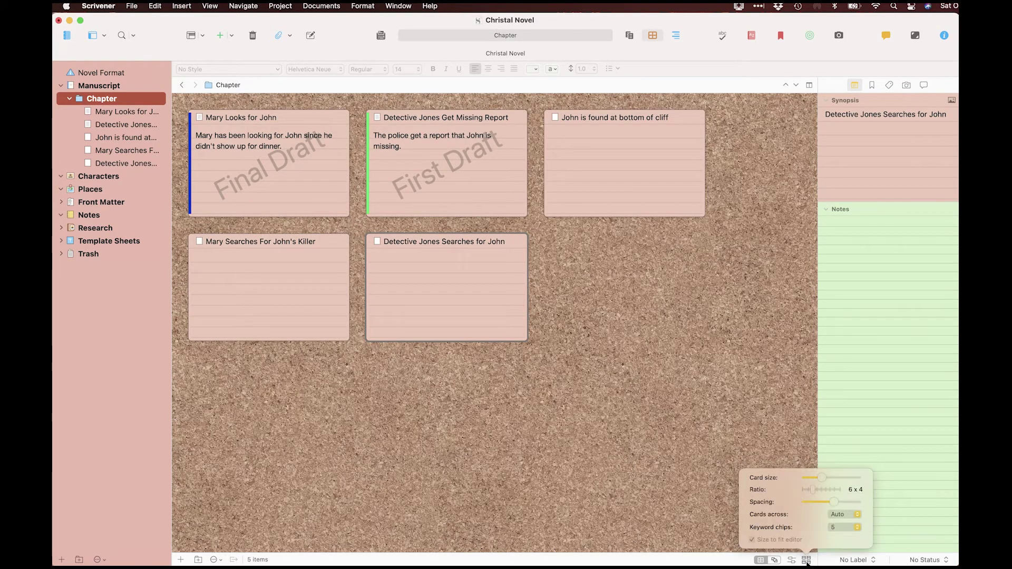
drag(822, 477, 819, 479)
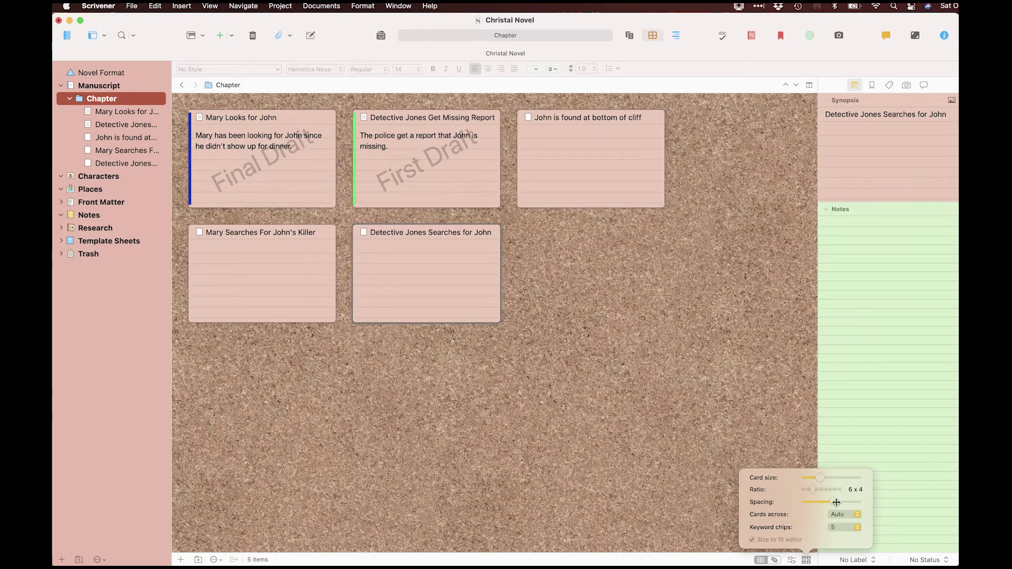
click(807, 560)
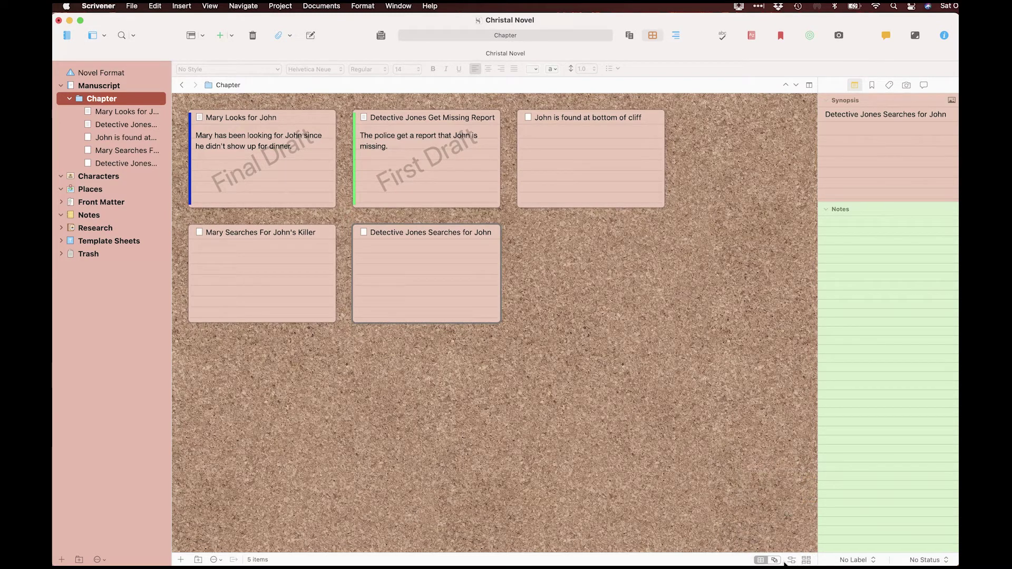
Switch the Chapter corkboard to freeform layout and scatter the scene cards loosely across the board.
click(761, 560)
click(775, 560)
drag(436, 305, 696, 474)
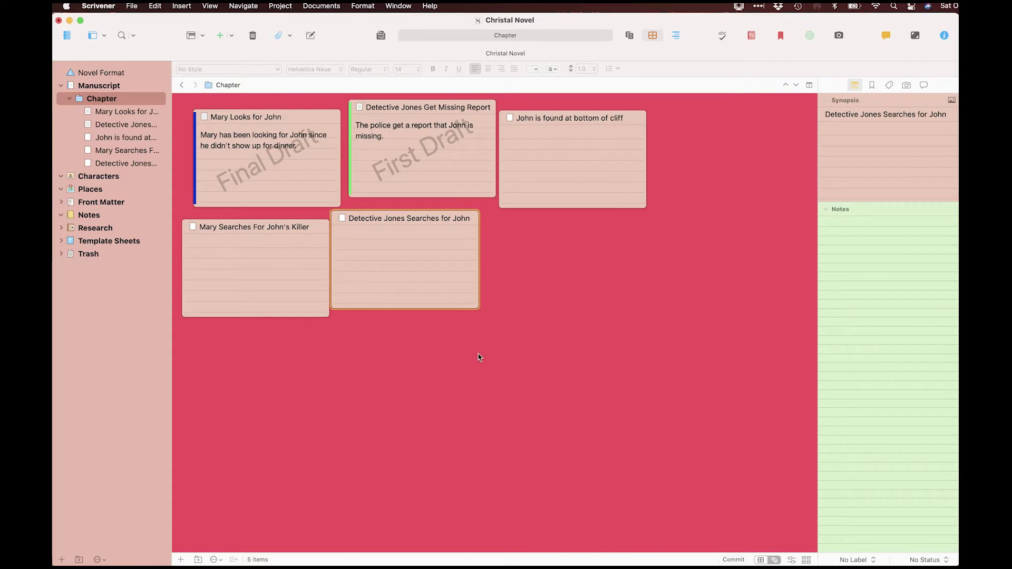
drag(251, 311, 253, 448)
drag(432, 192, 464, 359)
drag(561, 166, 678, 204)
drag(253, 158, 491, 161)
drag(271, 427, 287, 228)
drag(417, 316, 256, 403)
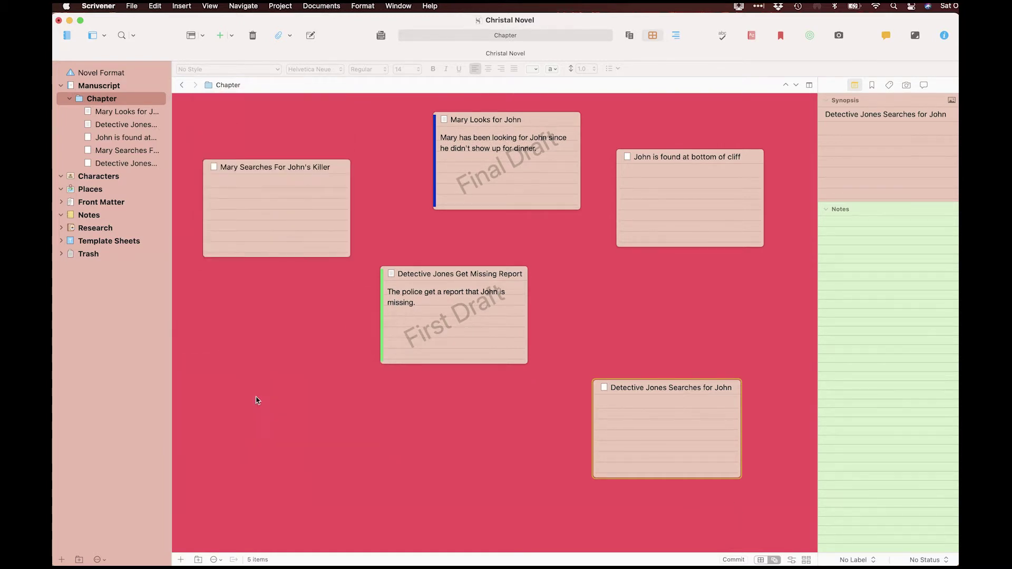
Return the corkboard to grid layout and reorder the scenes from "John is found at bottom of cliff" first to "Mary Looks for John" last.
click(760, 562)
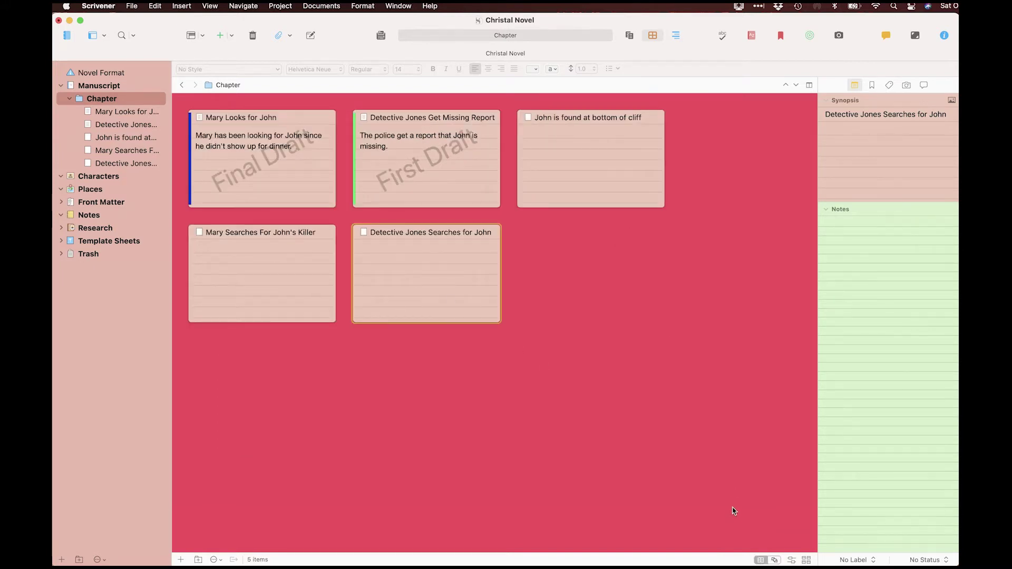
drag(251, 295, 584, 285)
drag(488, 174, 736, 180)
drag(328, 137, 667, 263)
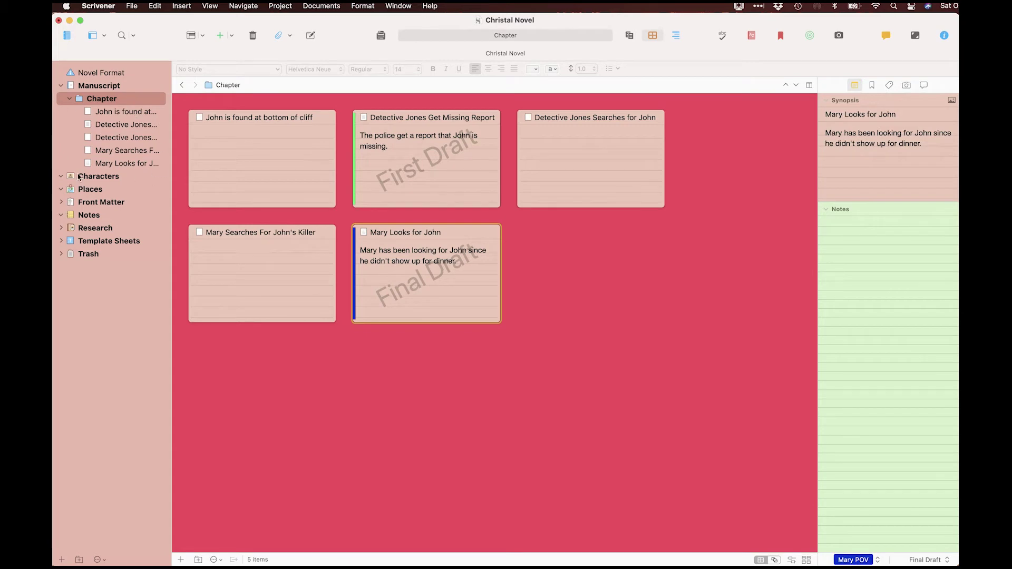
click(649, 378)
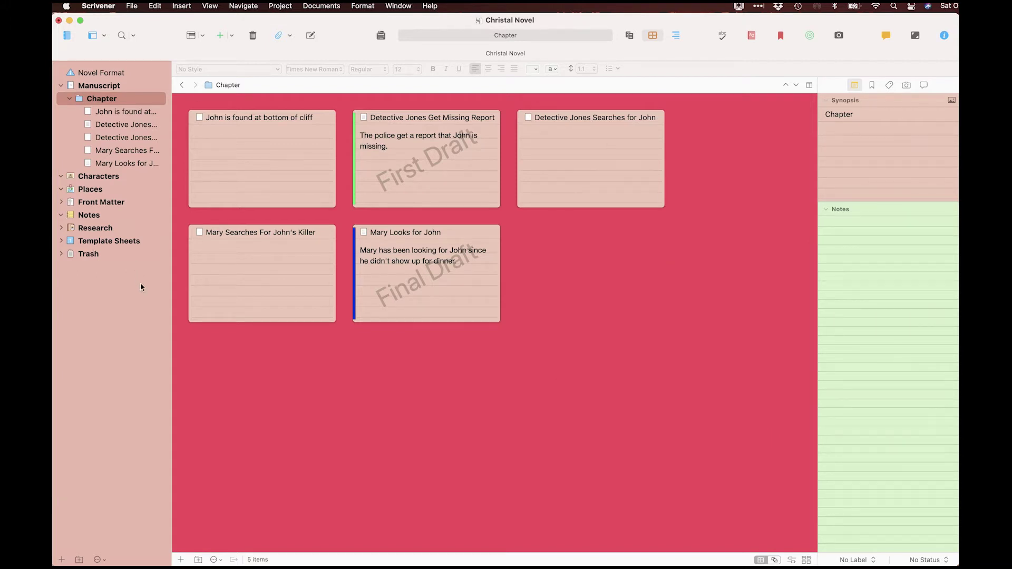
Apply the Default theme to the application.
click(91, 8)
mouse_move(130, 65)
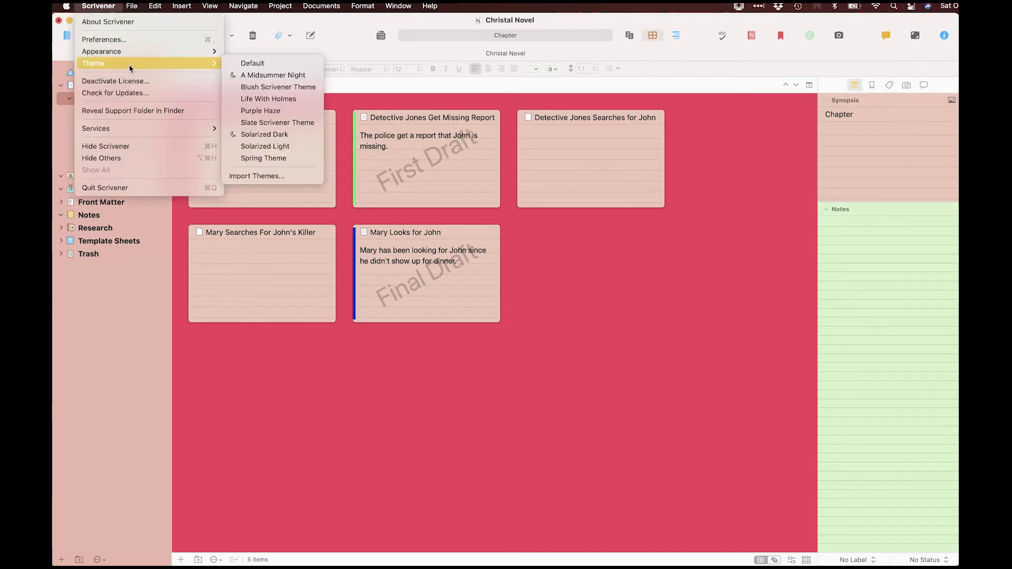
click(245, 64)
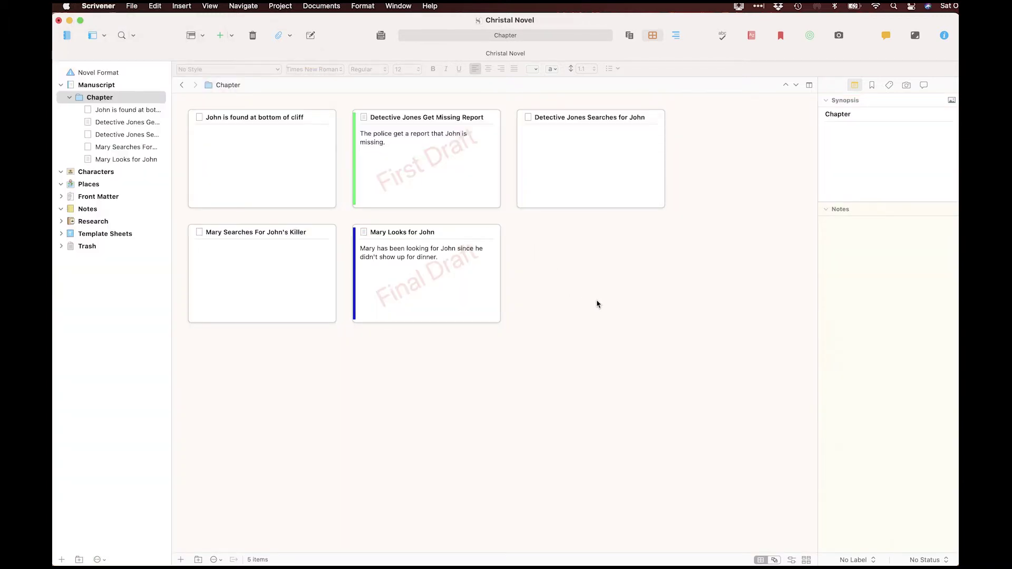
Apply the Solarized Dark theme and accept the change of application appearance.
click(98, 6)
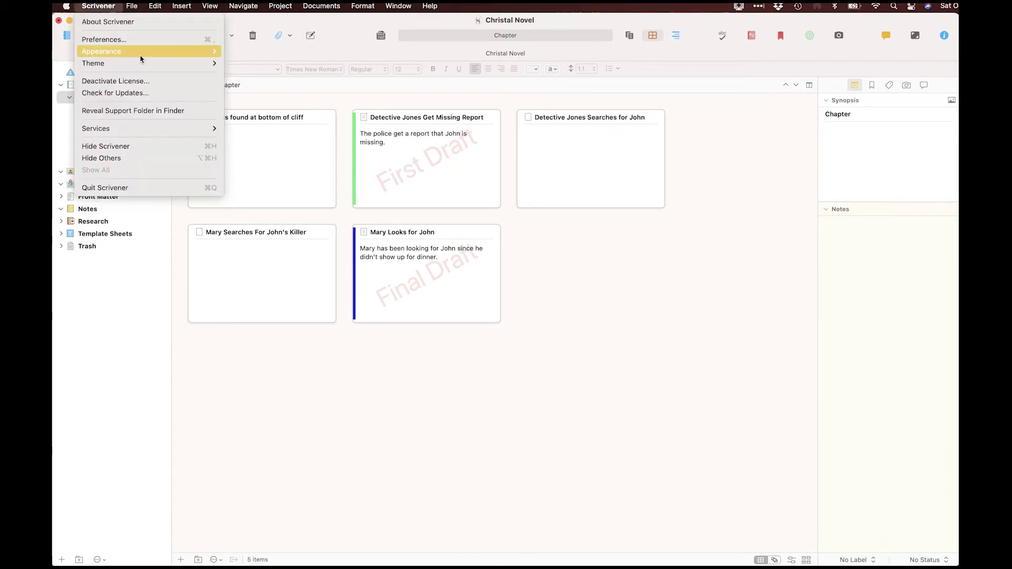
mouse_move(172, 66)
click(290, 138)
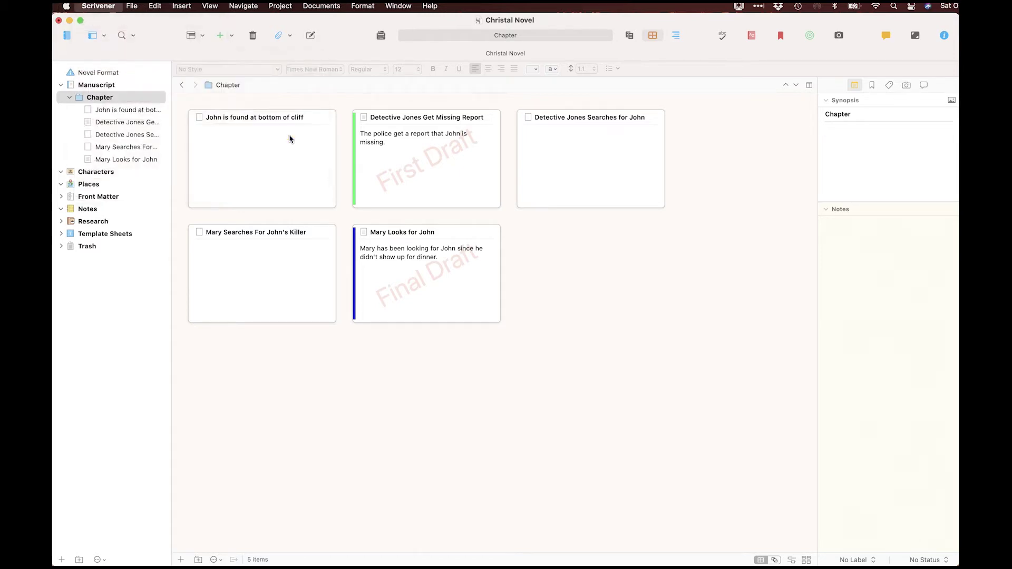
click(521, 234)
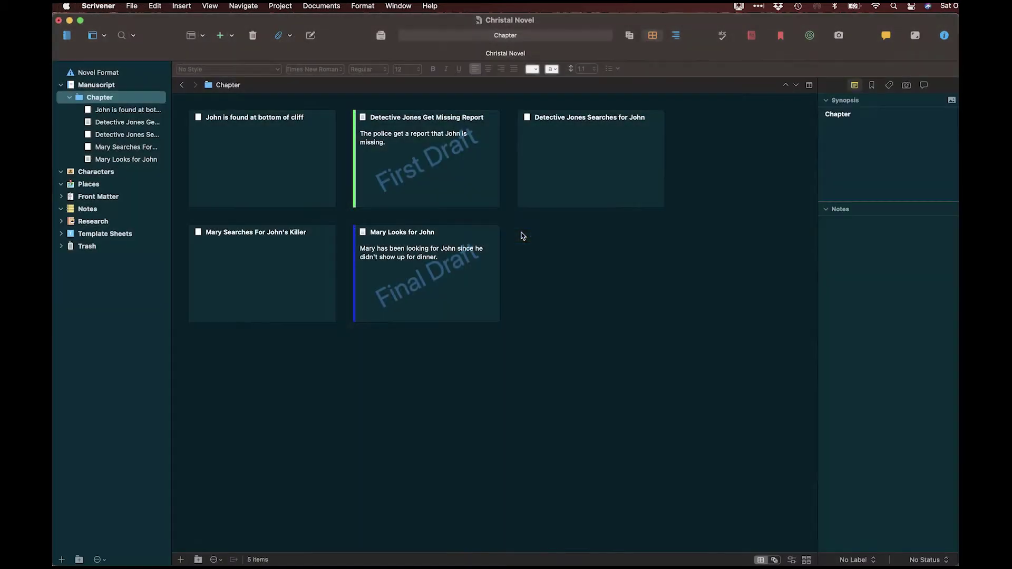
Apply the Solarized Light theme and accept the change of application appearance.
click(98, 6)
mouse_move(158, 64)
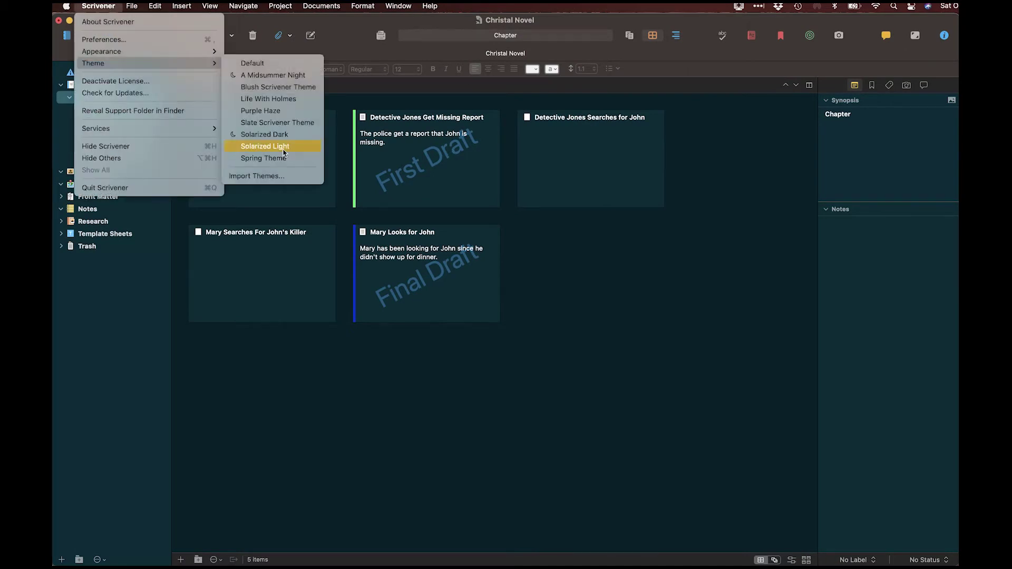
click(285, 157)
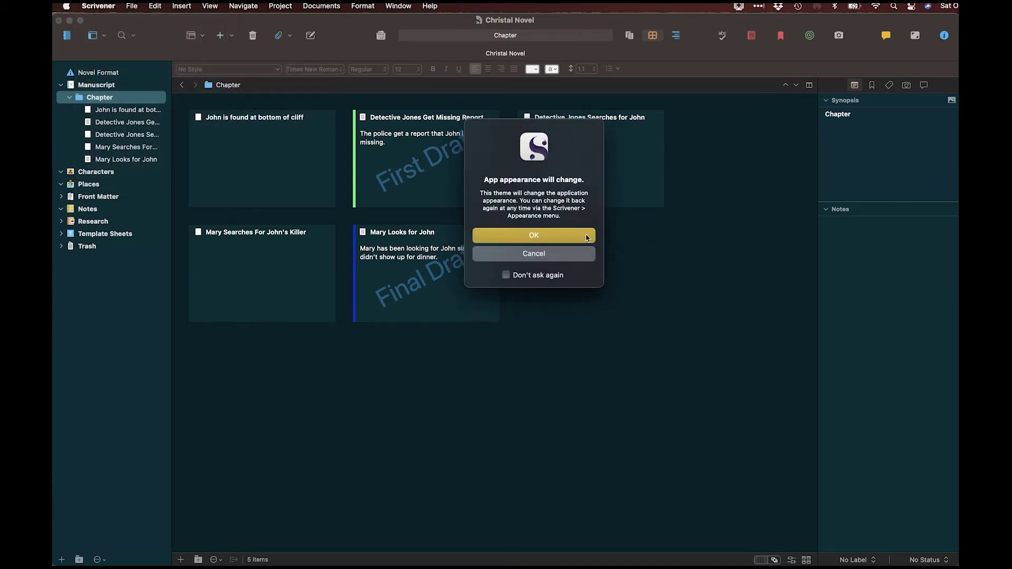
click(584, 238)
Apply the Blush Scrivener Theme to the application.
click(98, 6)
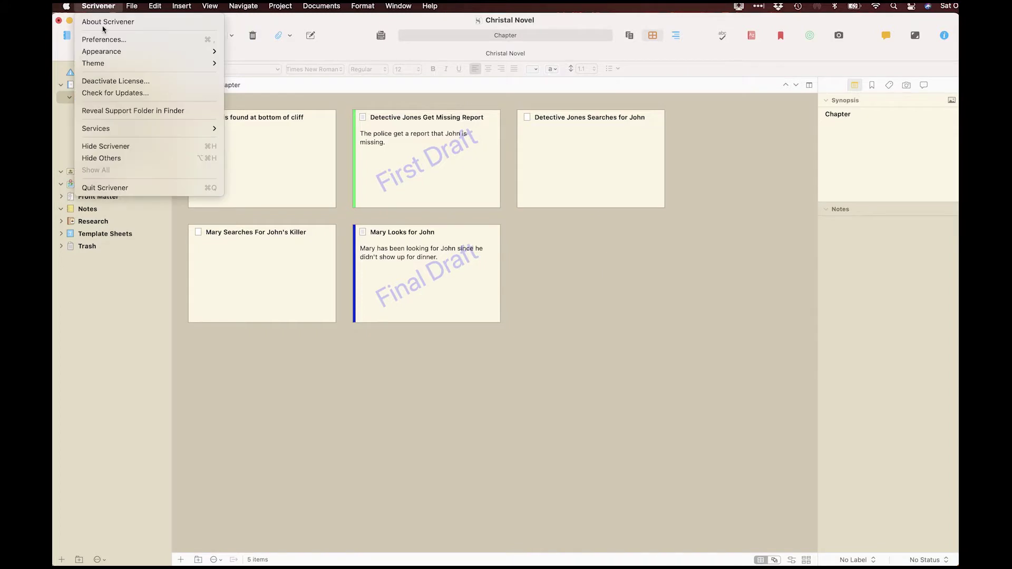
mouse_move(154, 51)
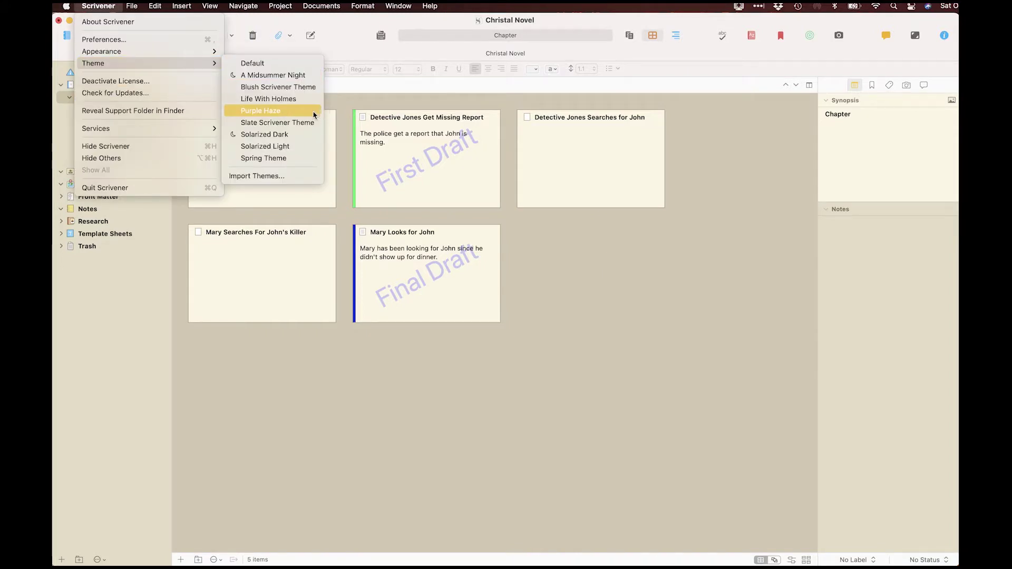
click(301, 93)
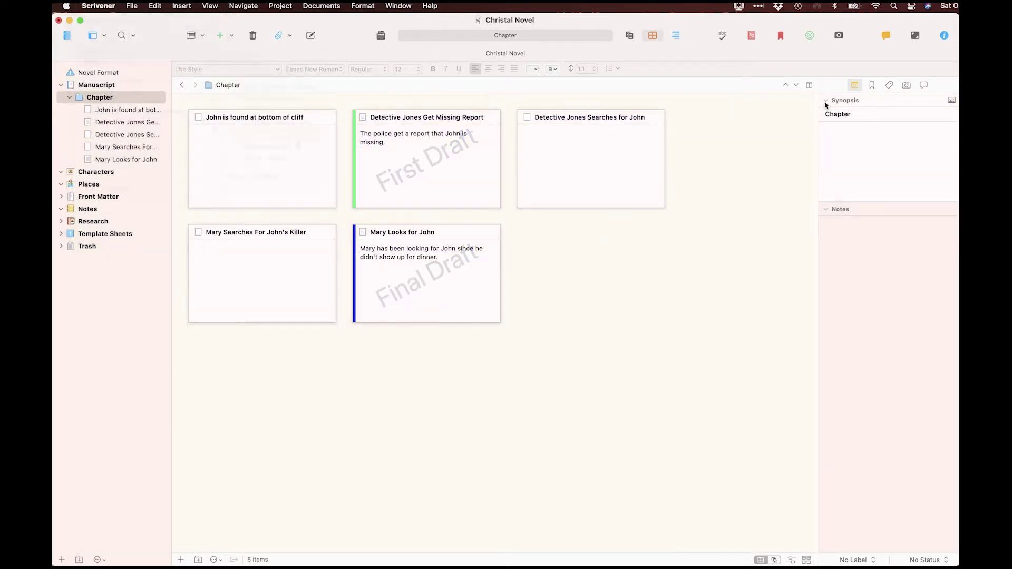
Try out the Spring Theme followed by the Slate Scrivener Theme.
click(98, 5)
mouse_move(132, 63)
click(298, 159)
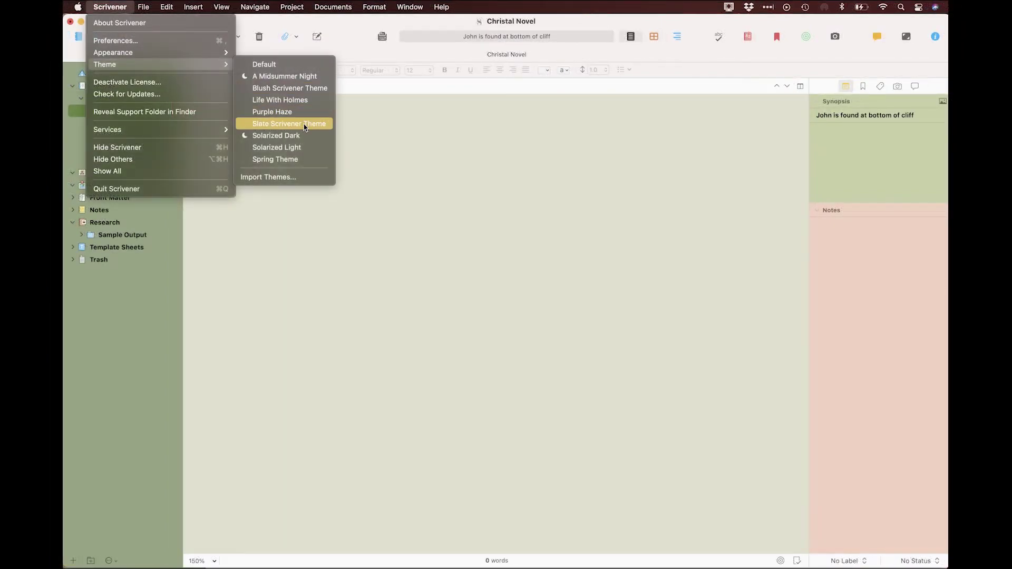
click(304, 127)
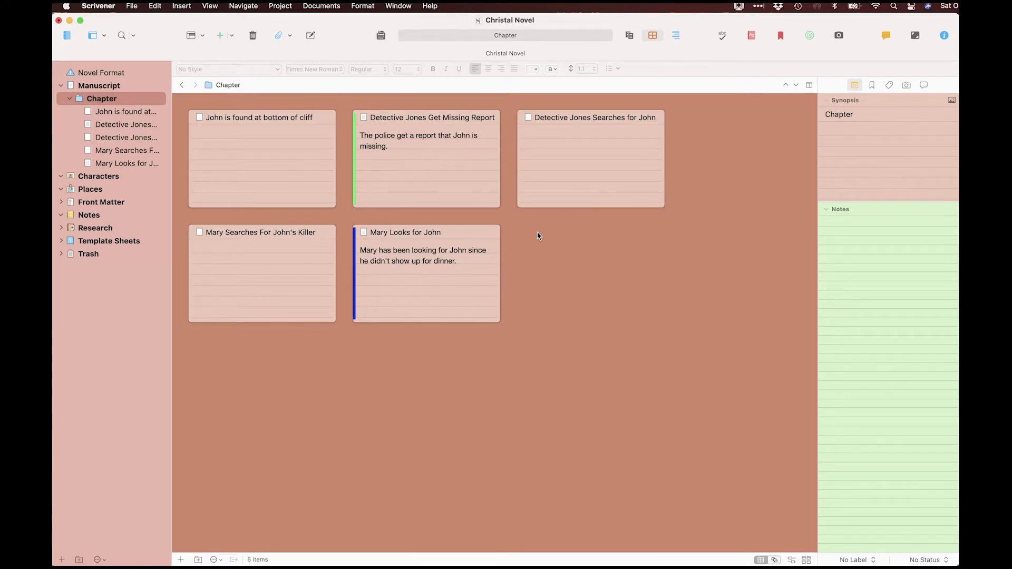
Examine the Appearance preferences for General Interface, Binder, Composition Mode, Corkboard, Main Editor, Outliner and Page View.
click(99, 5)
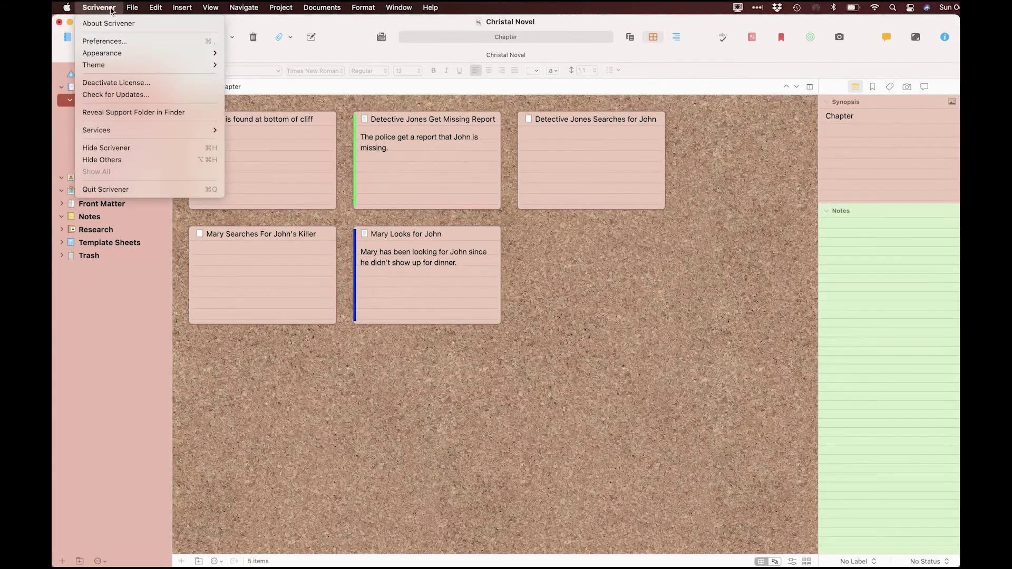
click(117, 40)
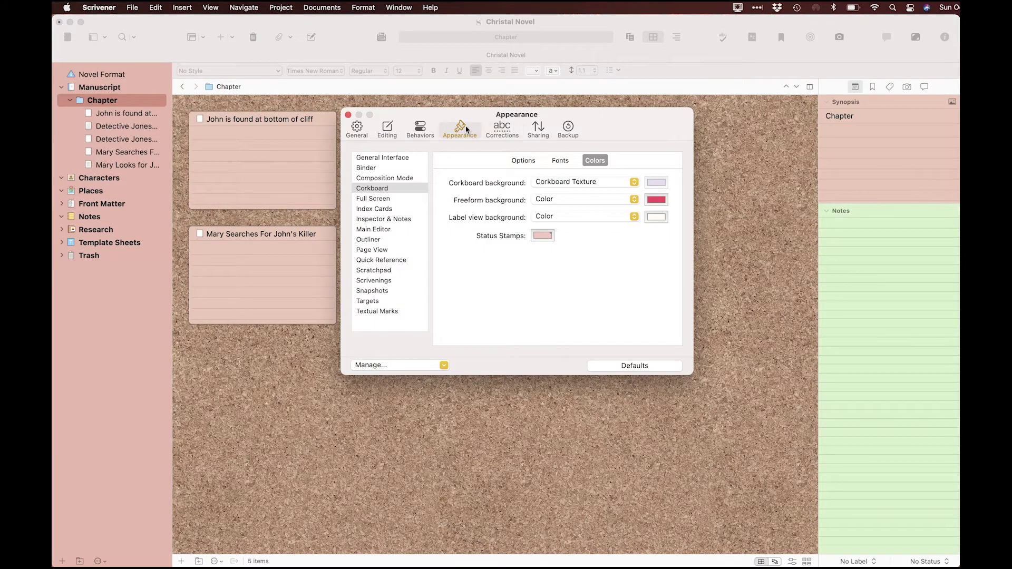
click(397, 158)
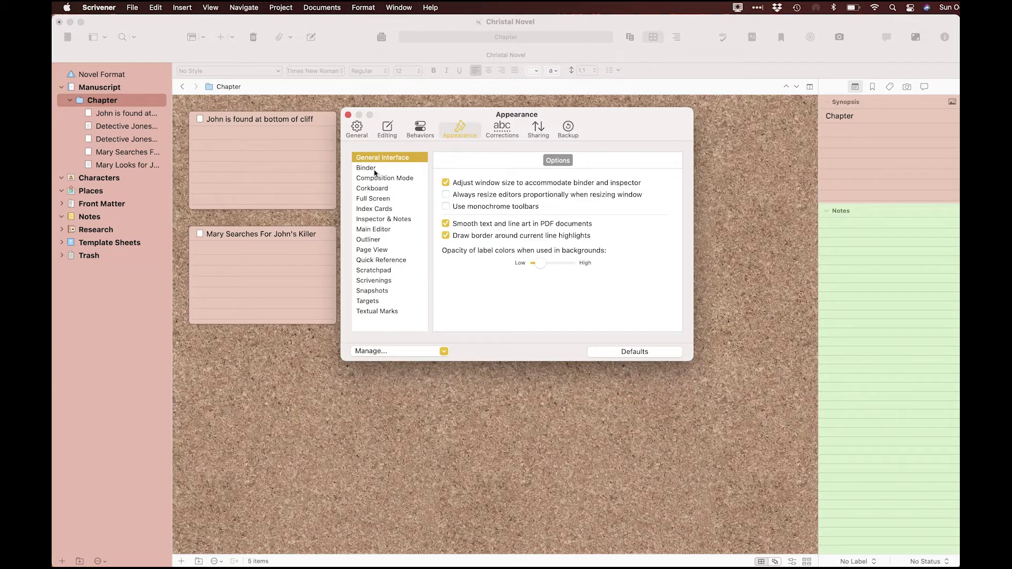
click(375, 169)
click(376, 179)
click(387, 188)
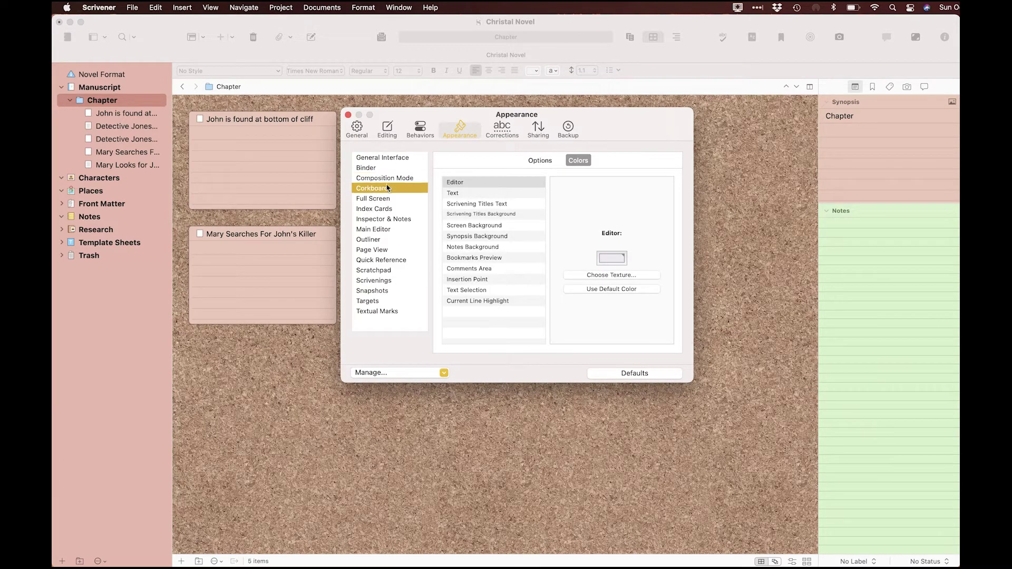
click(374, 230)
click(375, 240)
click(381, 251)
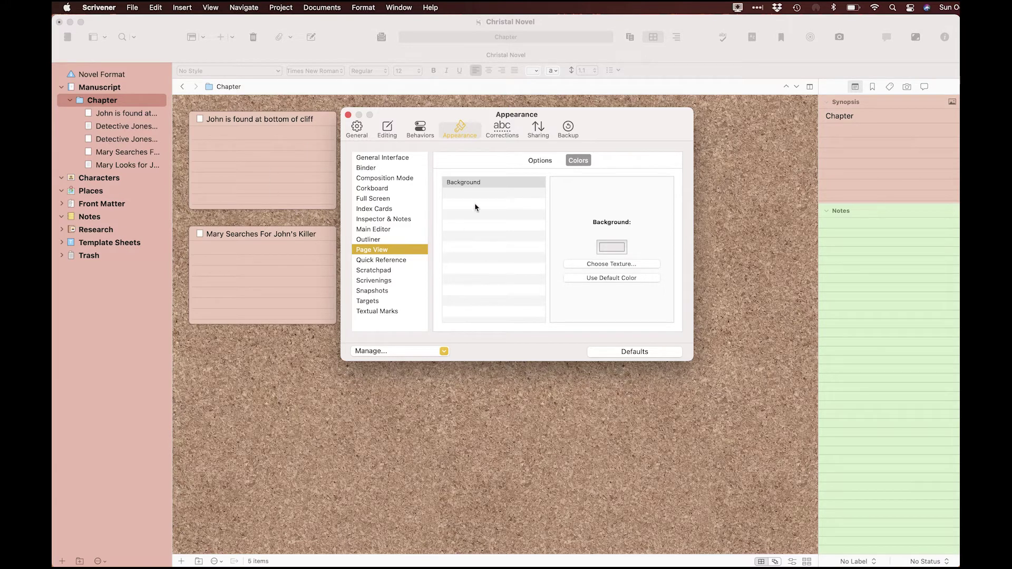
Examine the Appearance preferences for General Interface, Binder, Composition Mode, Corkboard, Index Cards, Snapshots and Outliner.
click(373, 177)
click(371, 158)
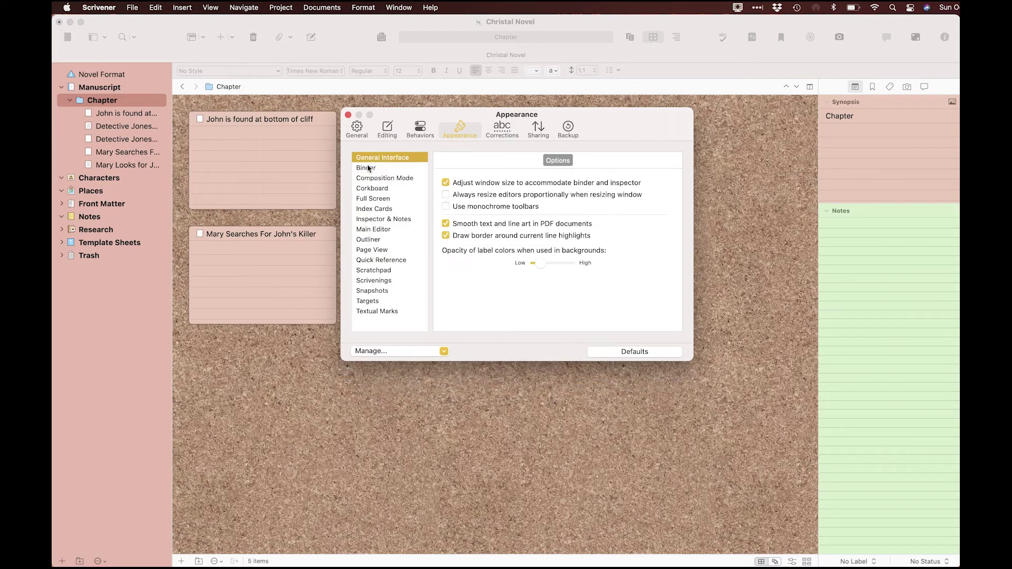
click(368, 167)
click(367, 179)
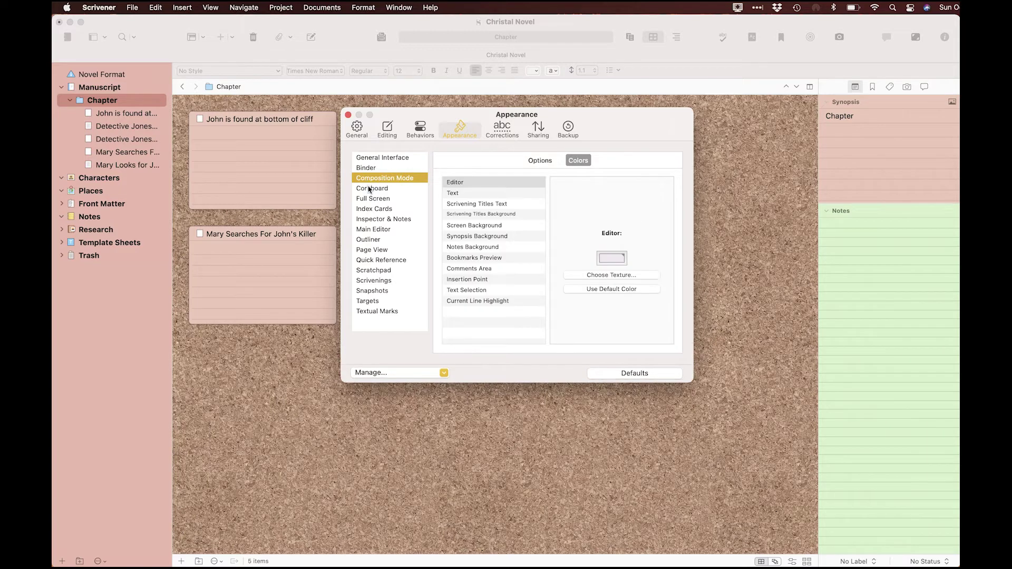
click(371, 189)
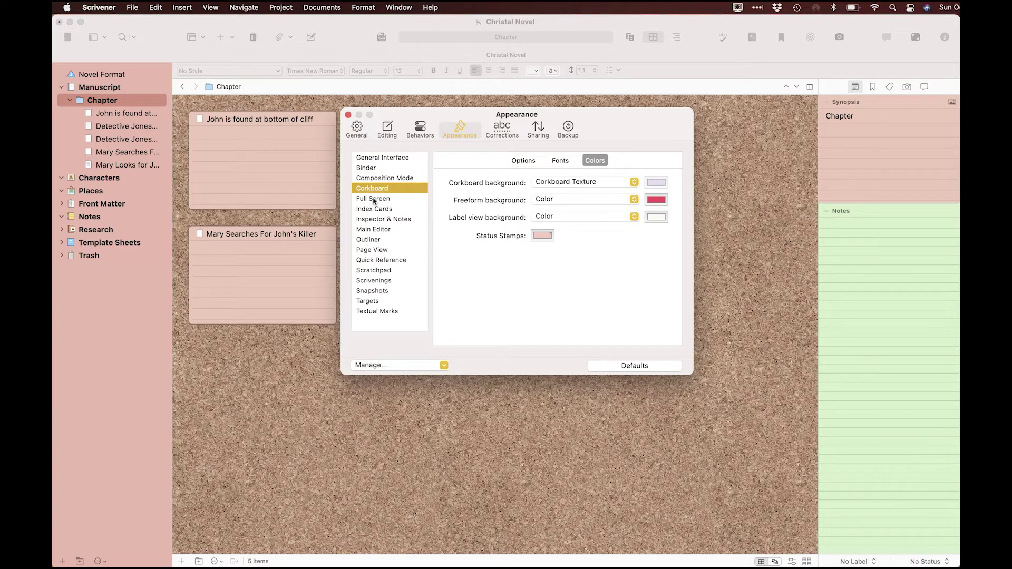
click(374, 207)
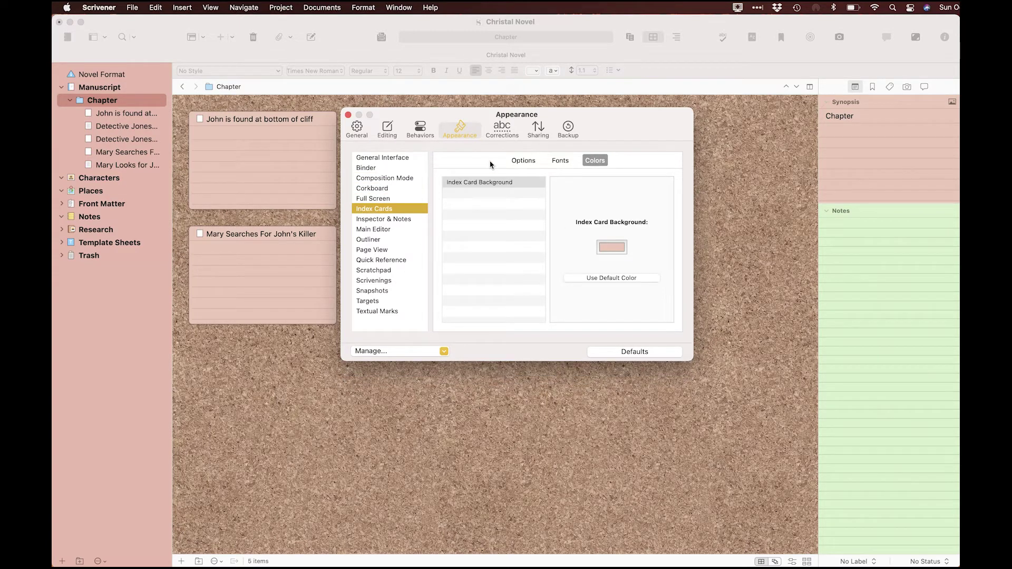
click(375, 189)
click(386, 211)
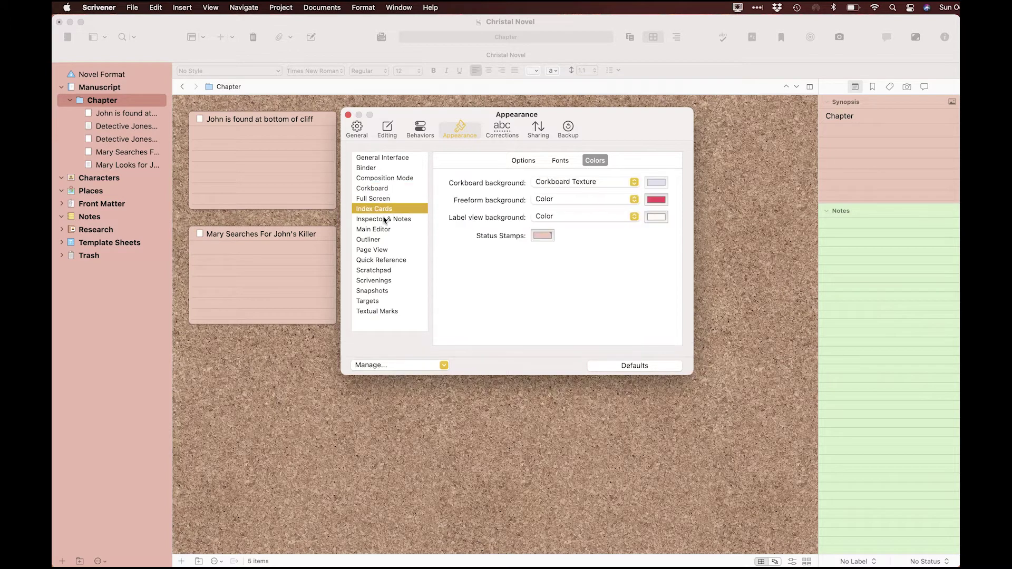
click(389, 260)
click(384, 292)
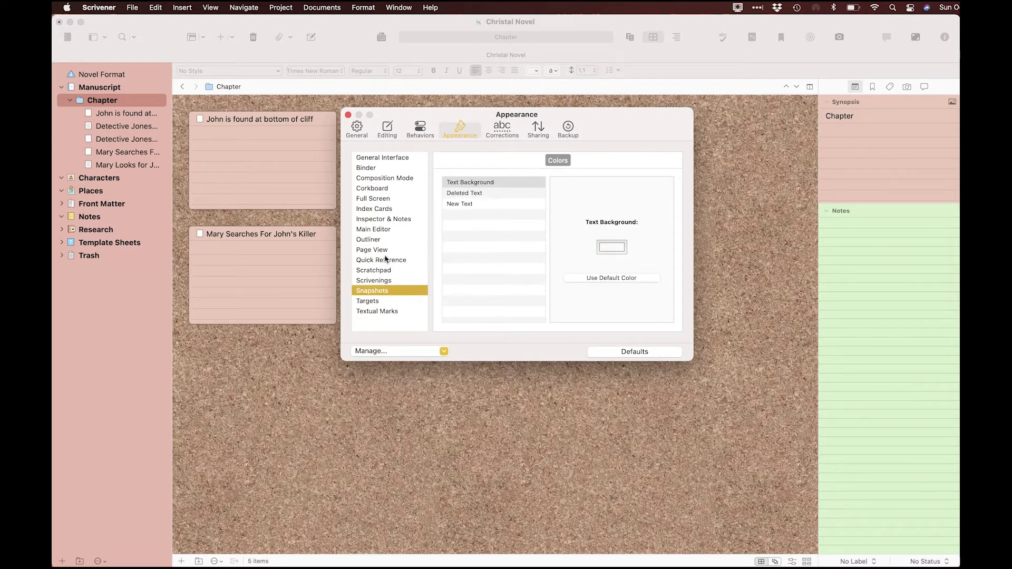
click(384, 240)
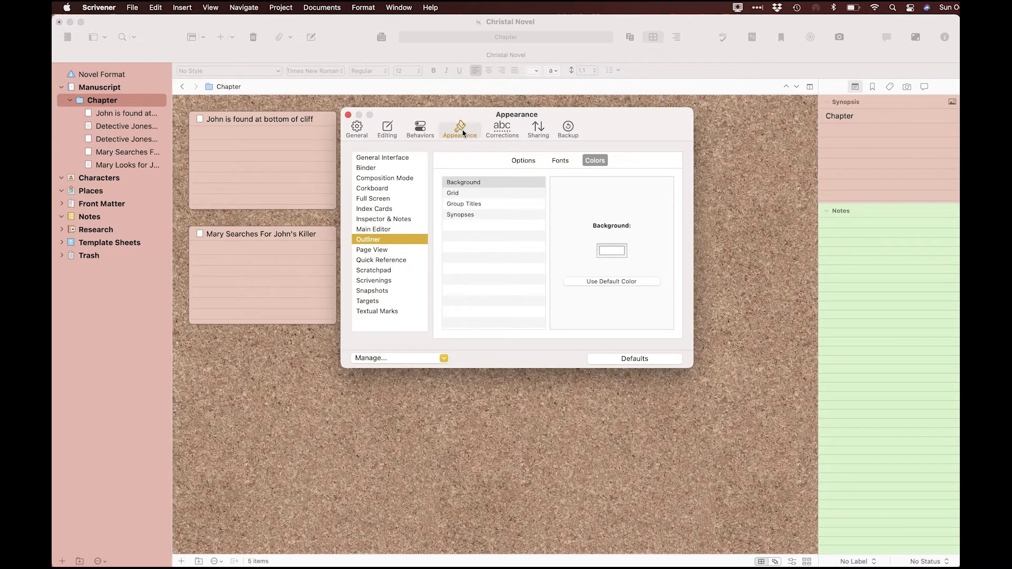
click(426, 360)
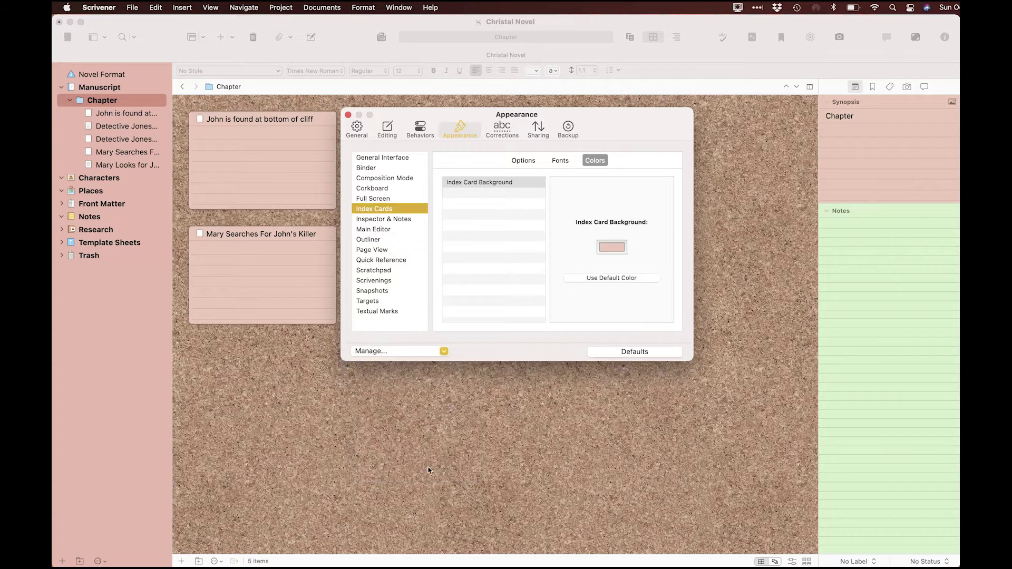
Change the Index Card Background color to bright yellow using the Spectrum color picker.
click(610, 253)
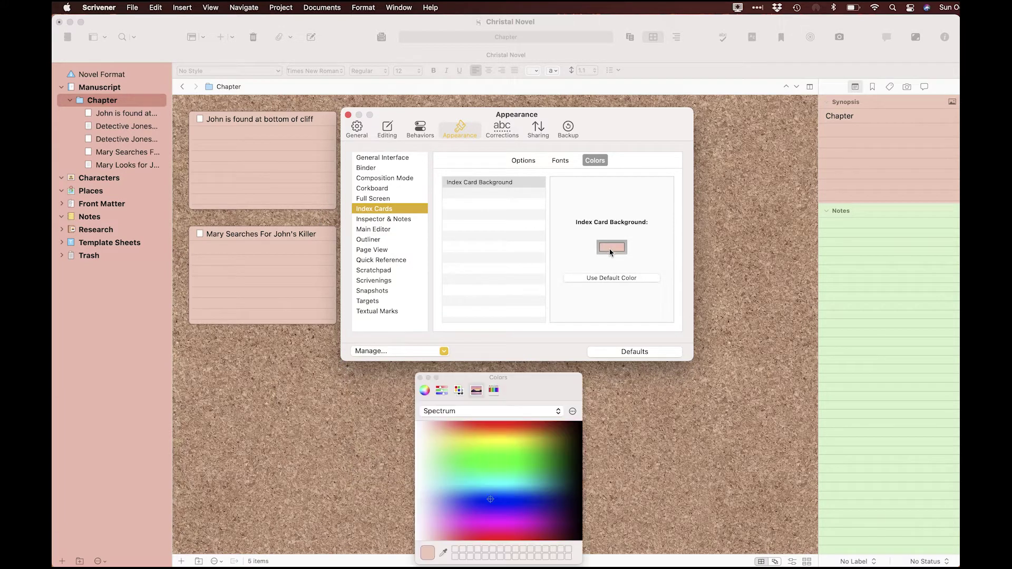
click(509, 442)
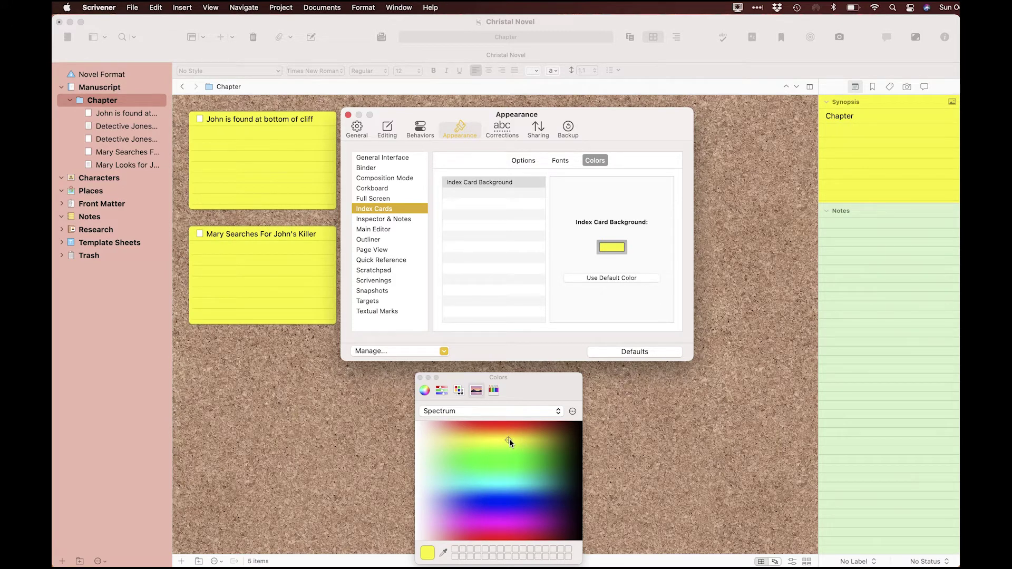
click(420, 378)
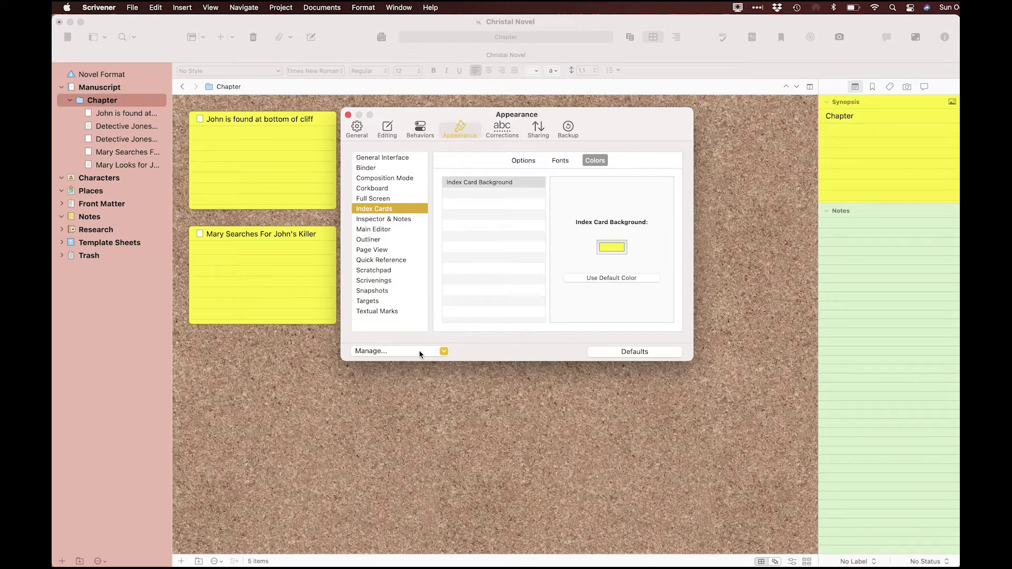
click(420, 353)
click(432, 426)
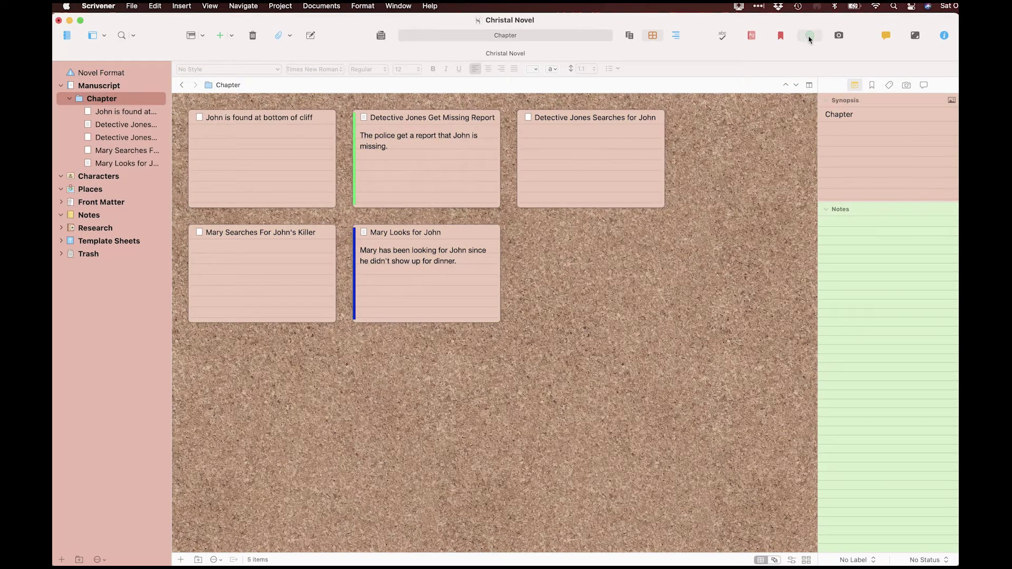
Open the project targets and give the draft target a deadline of 12/1/2021.
click(810, 36)
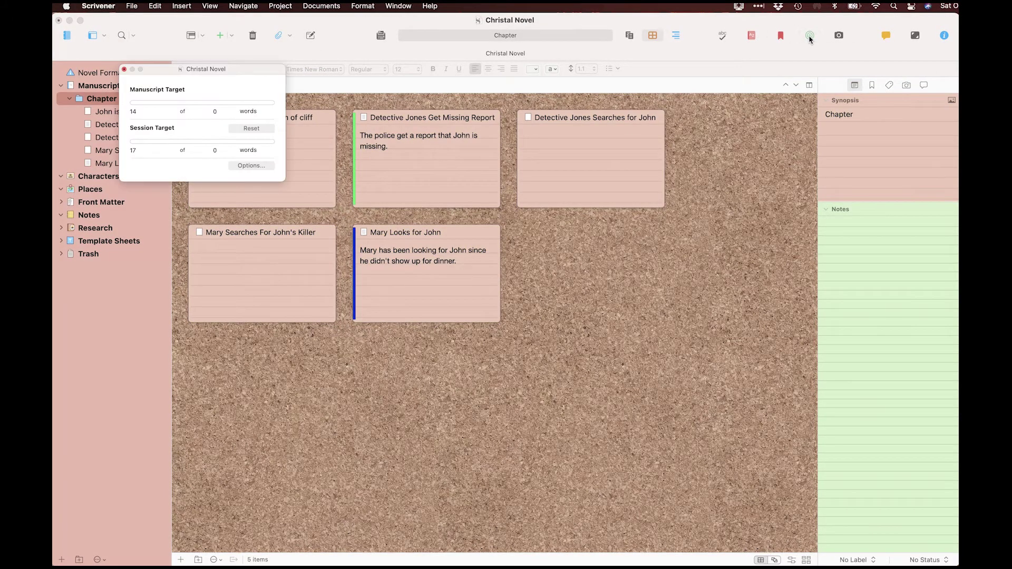
click(252, 128)
click(252, 165)
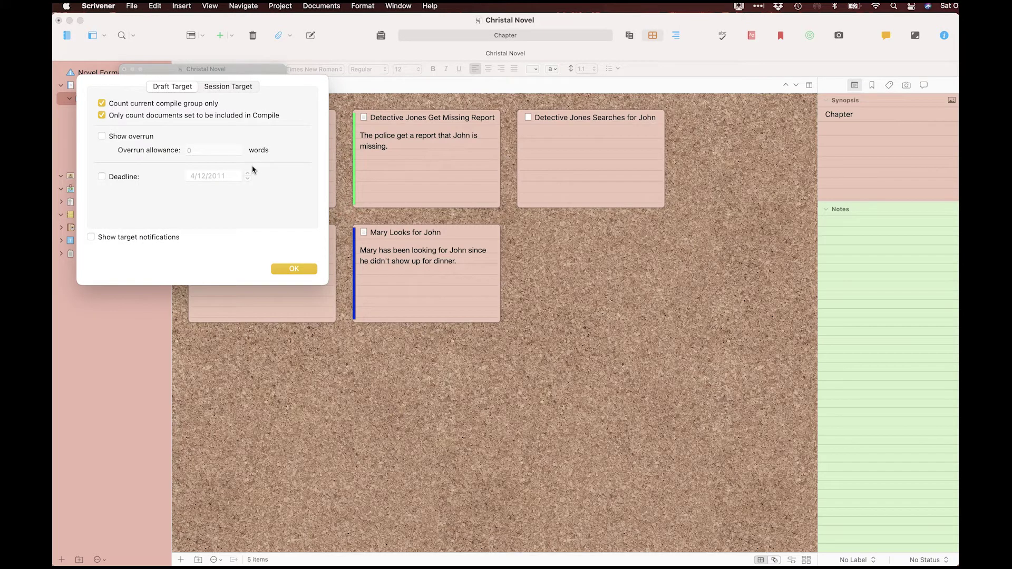
click(102, 177)
click(226, 177)
text(12/1/202)
click(294, 269)
Reset the session word count and set the manuscript target to 90,000 words.
click(243, 130)
click(214, 112)
text(90)
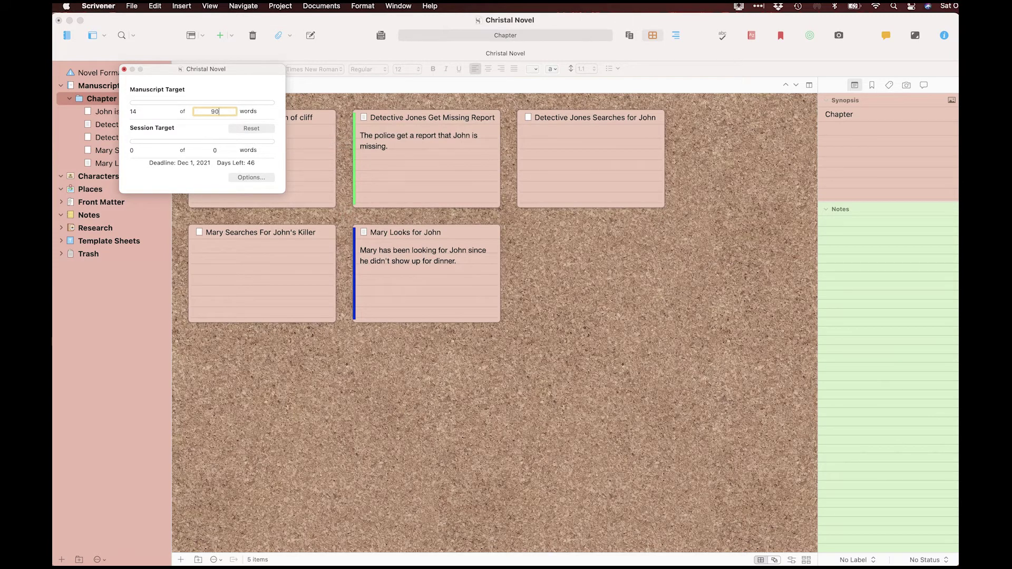
text(,000)
key(Return)
Set the session target's writing days to Monday through Saturday in the target options.
click(240, 178)
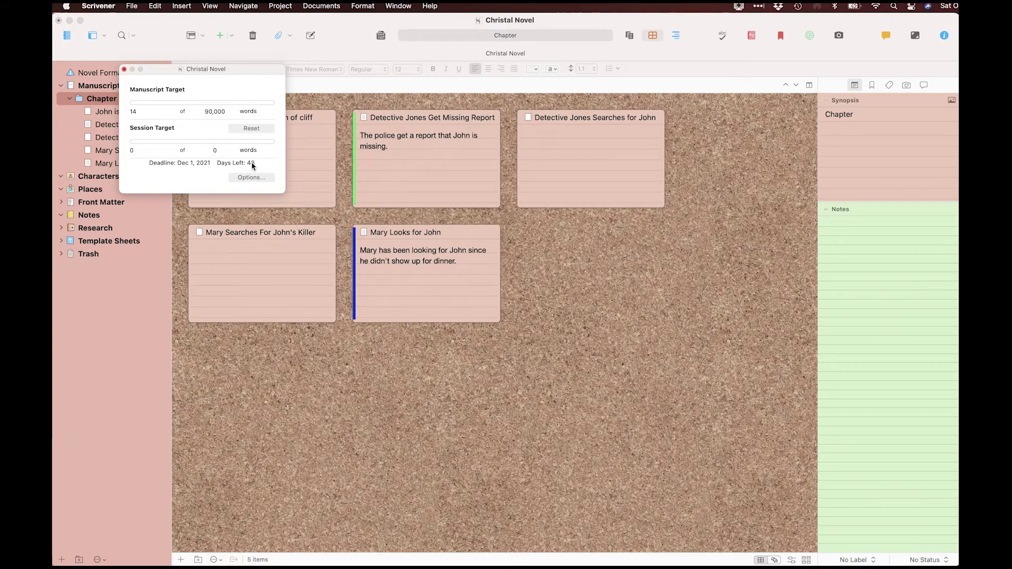
click(255, 179)
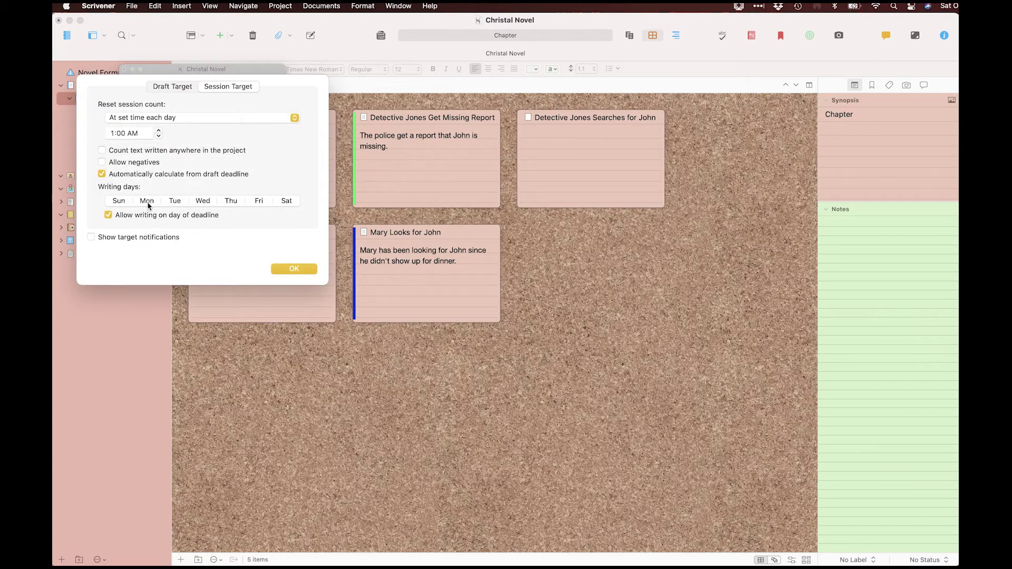
click(120, 203)
click(119, 201)
click(147, 202)
click(175, 202)
click(203, 202)
click(231, 201)
click(258, 201)
click(285, 202)
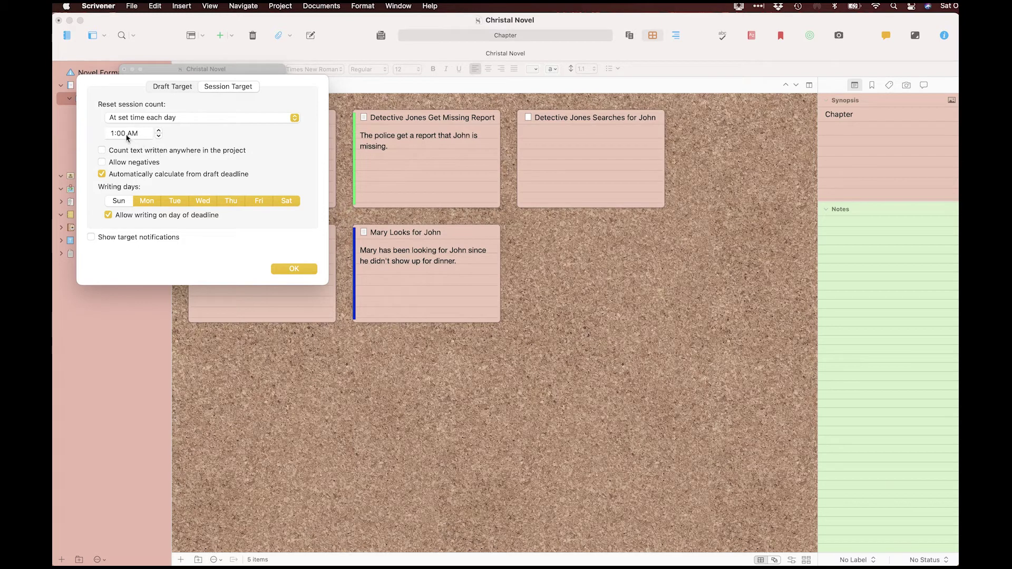
click(293, 270)
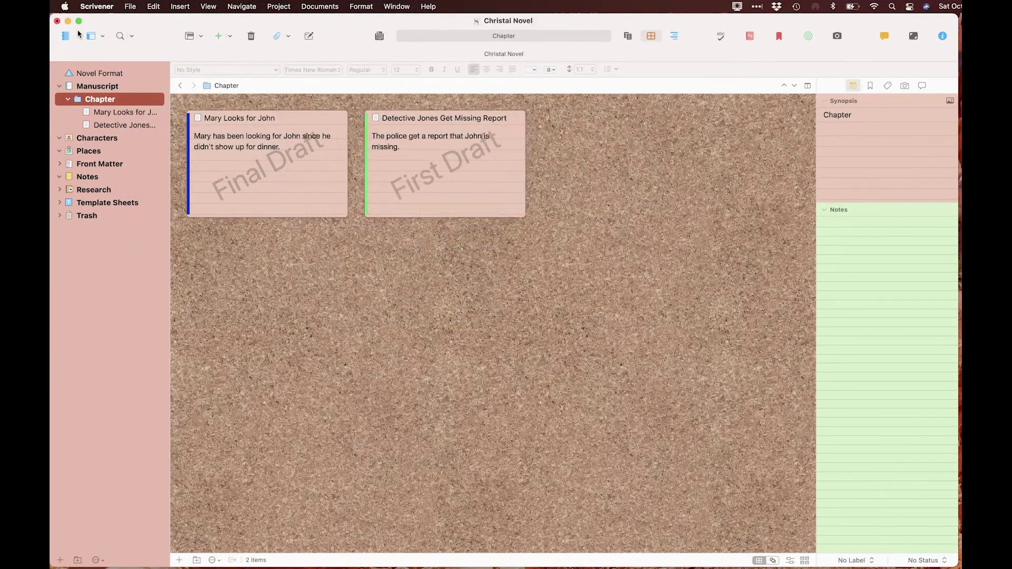
Switch to the A Study In Scarlet project and expand its Manuscript folder down to the scenes of Chapters 1 and 2.
click(397, 5)
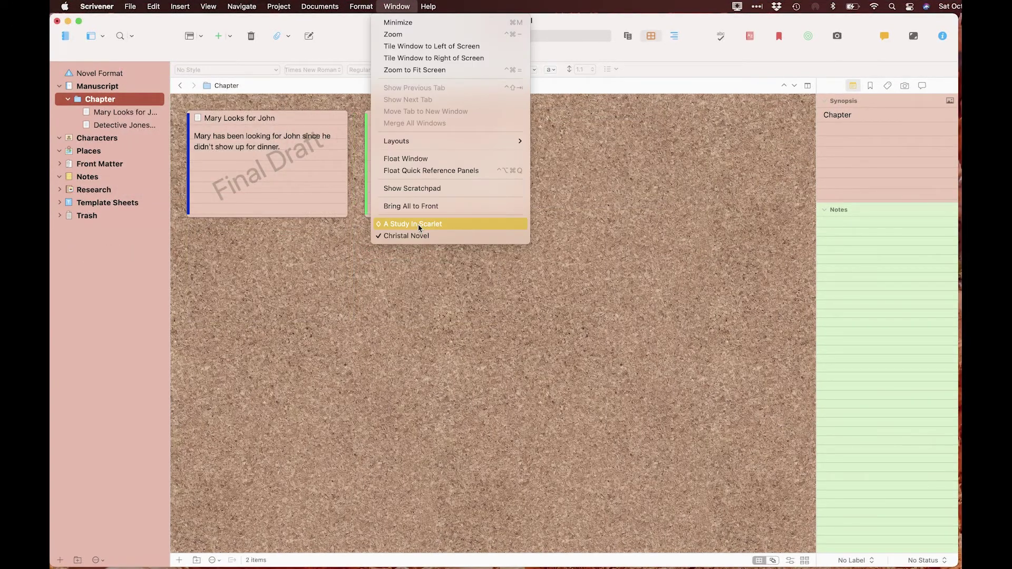
click(419, 224)
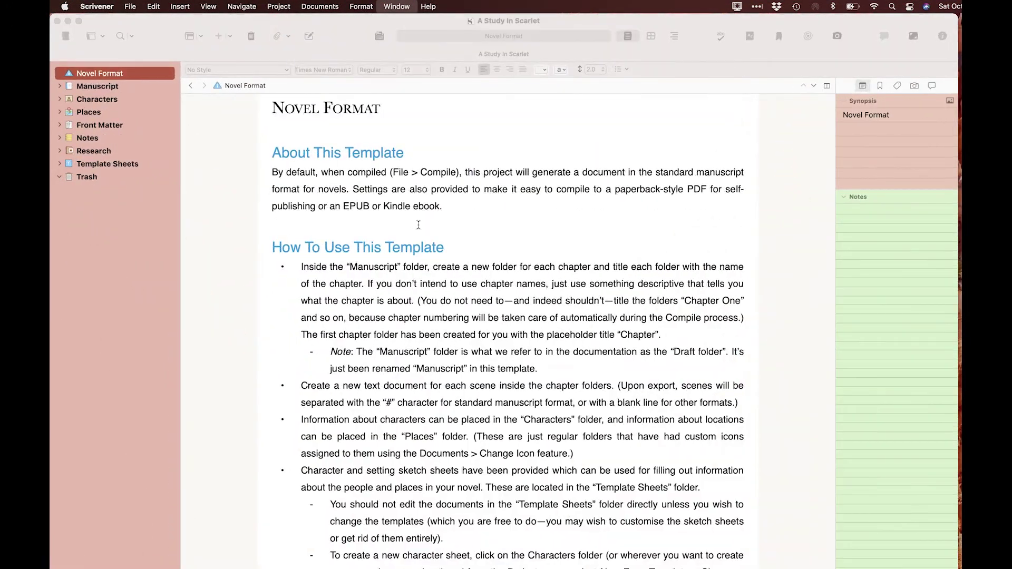
click(59, 86)
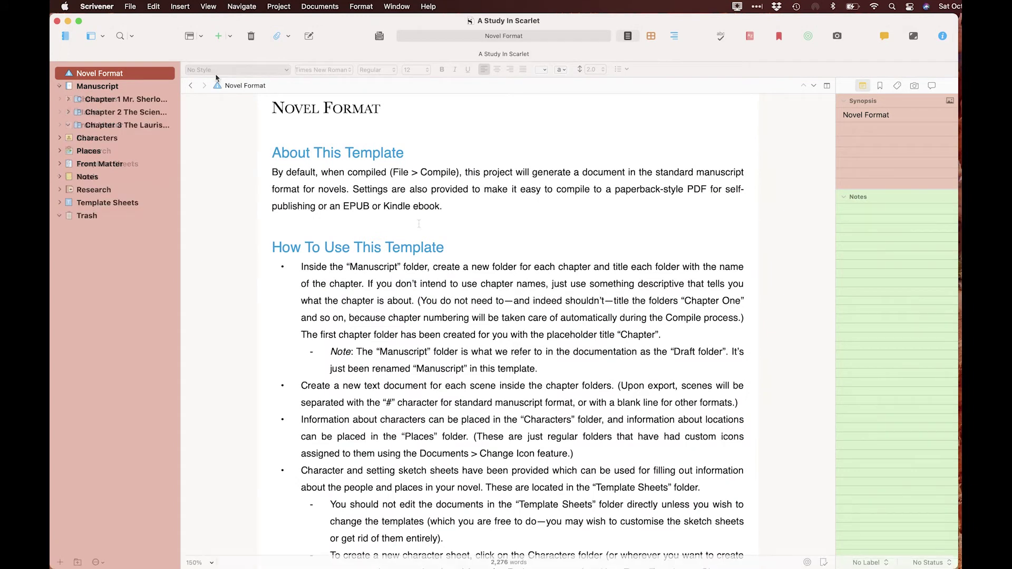
click(92, 87)
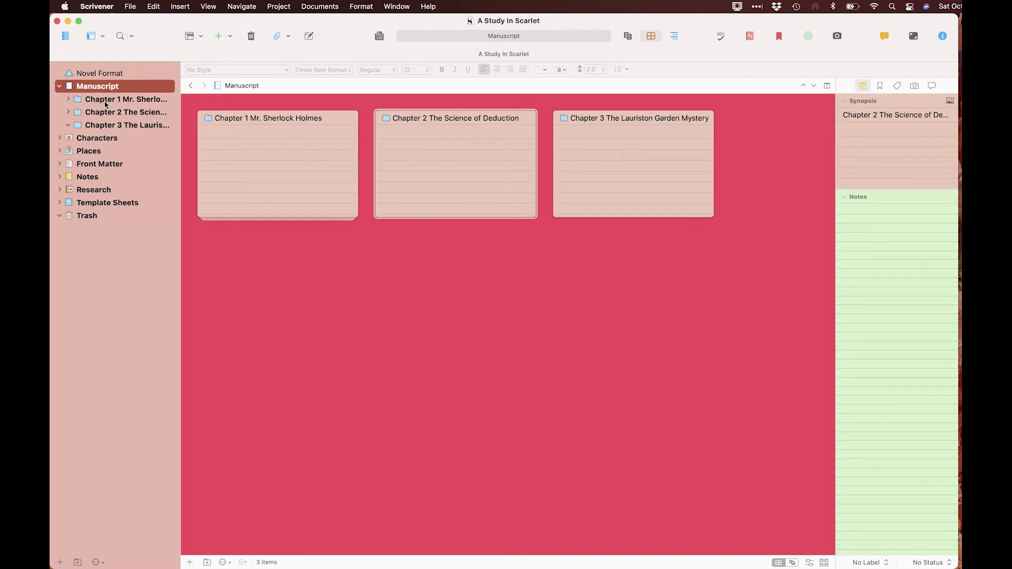
click(69, 99)
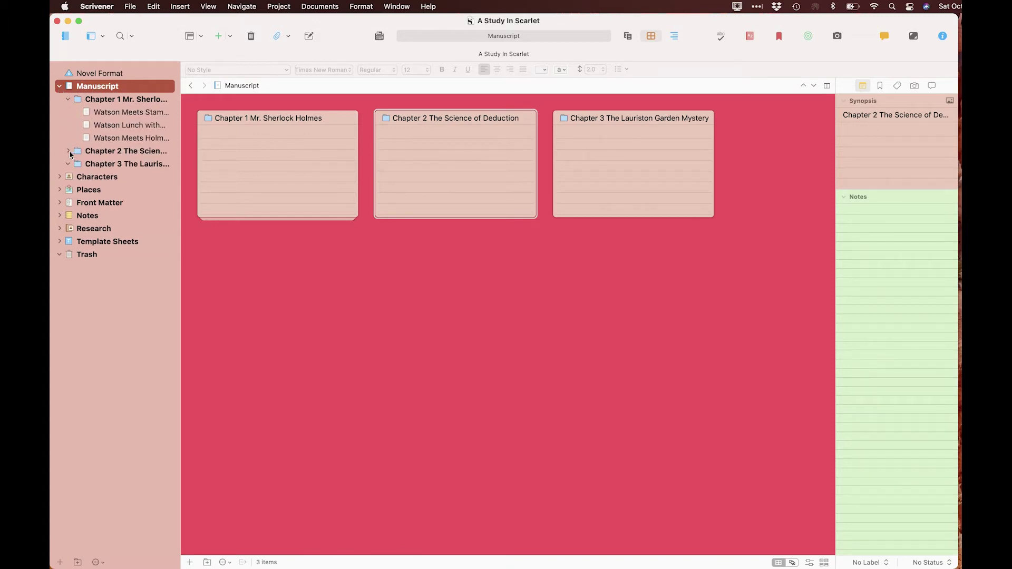
click(68, 151)
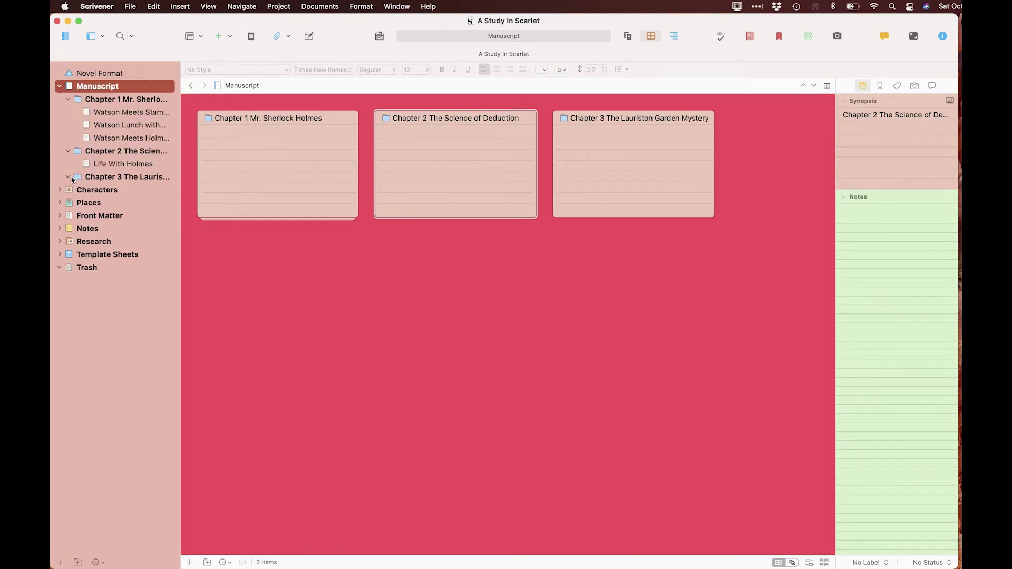
Look through the scenes of Chapters 1 and 2 and view each chapter's index cards.
click(115, 113)
click(116, 124)
click(119, 137)
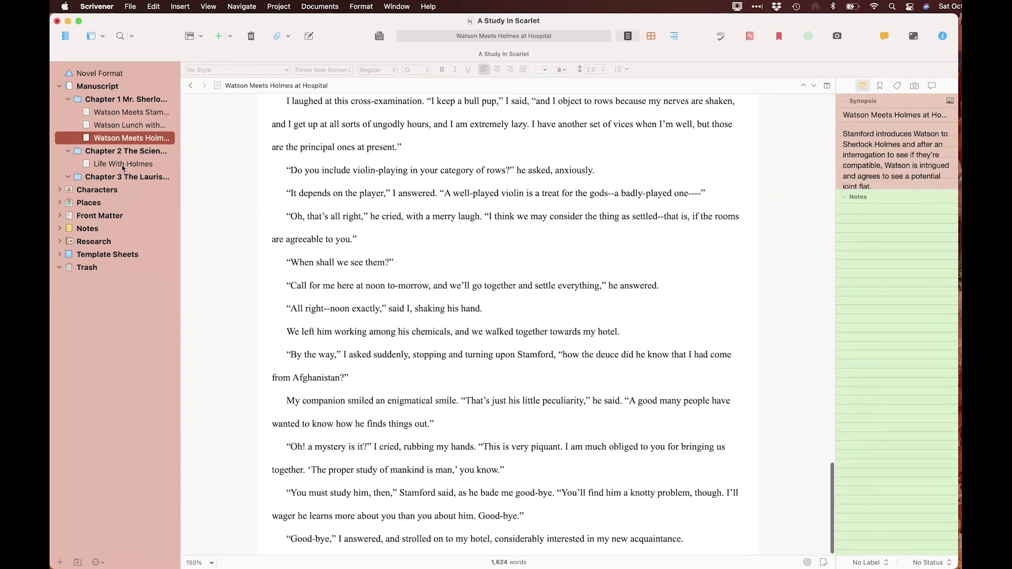
click(123, 164)
click(110, 115)
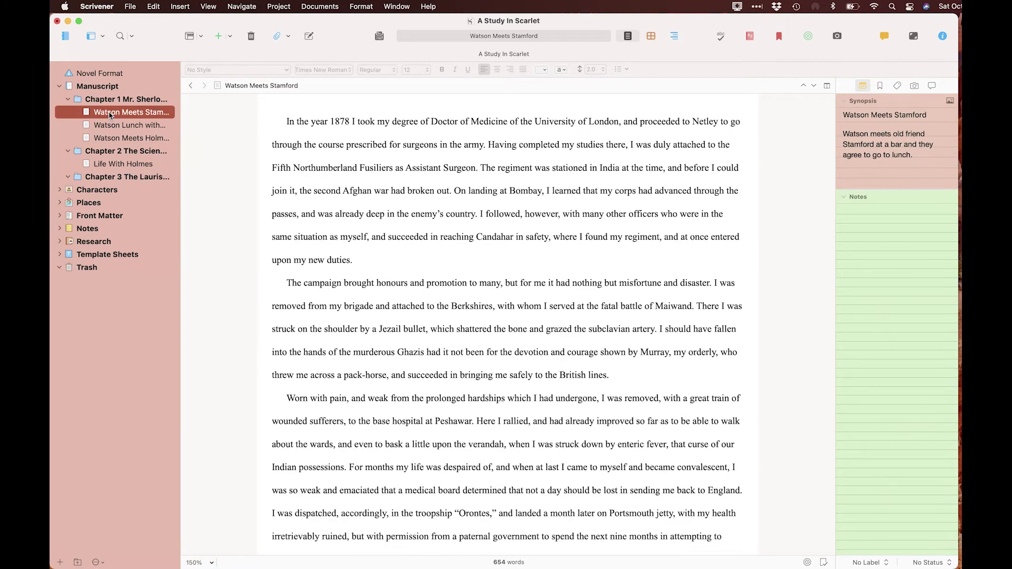
click(115, 126)
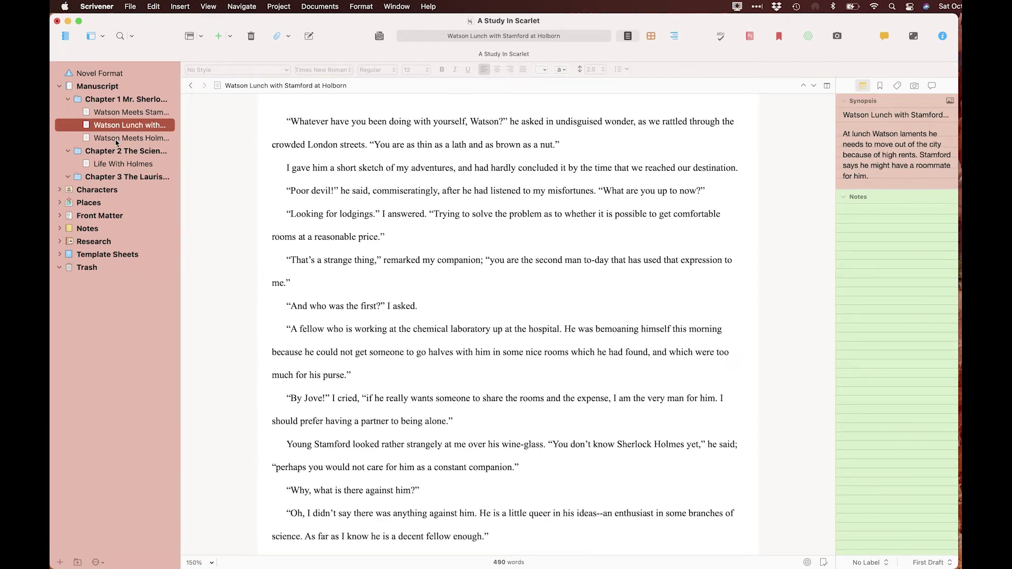
click(116, 138)
click(118, 164)
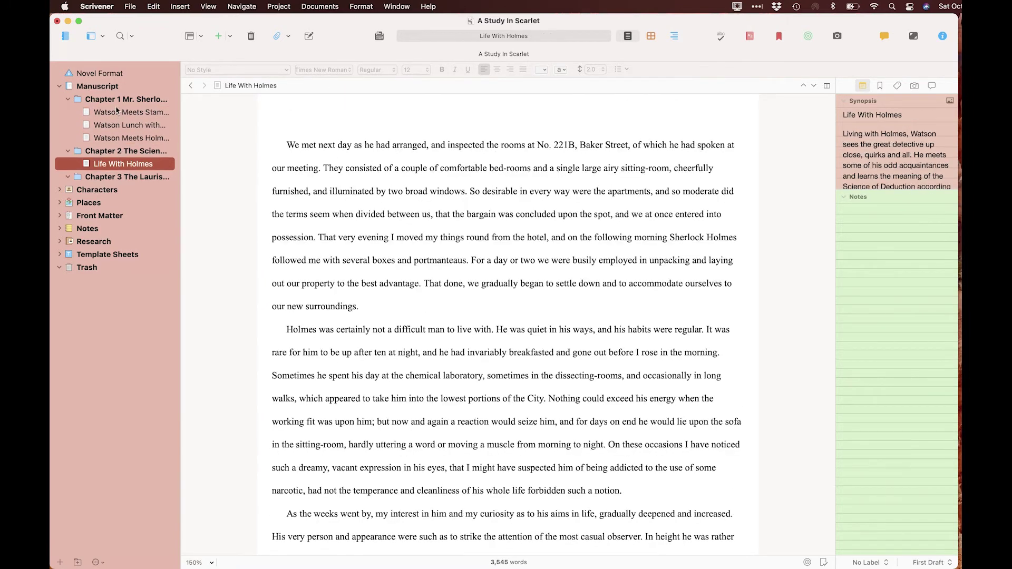
click(117, 103)
click(126, 152)
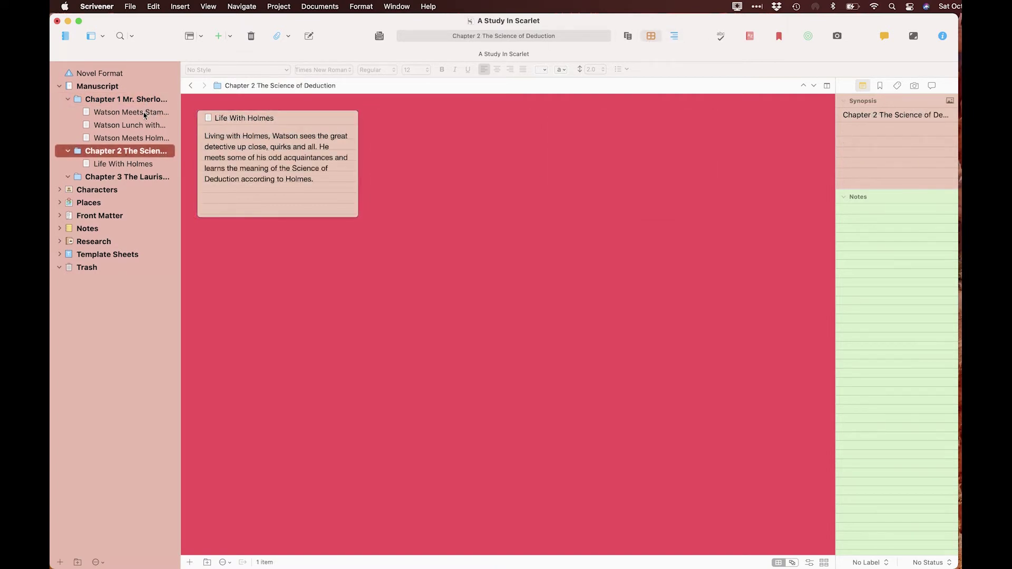
Skim the text of the Watson Meets Stamford scene, then view the Life With Holmes scene.
click(144, 111)
scroll(494, 245, down, 5)
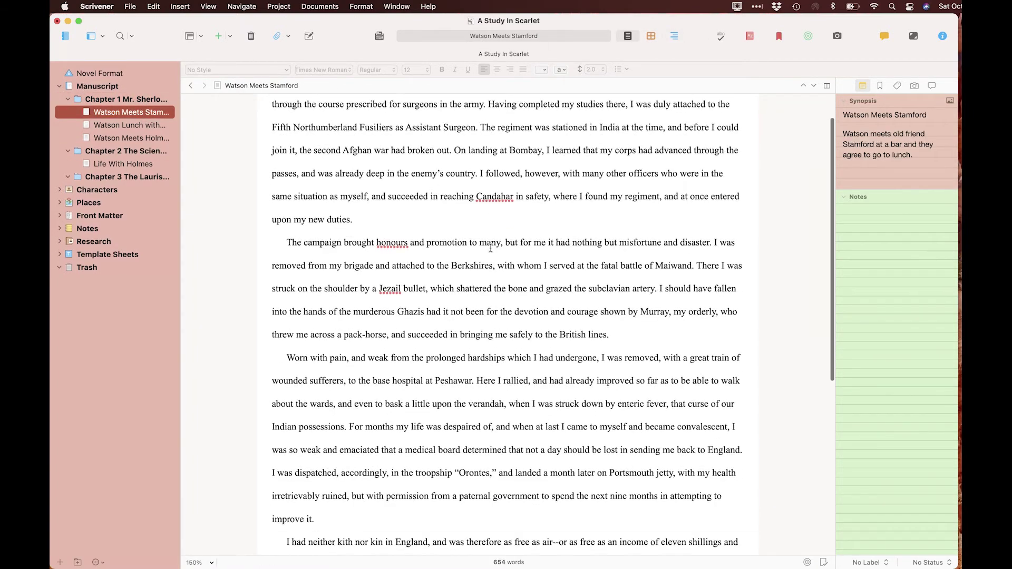
scroll(494, 250, down, 3)
scroll(498, 245, up, 8)
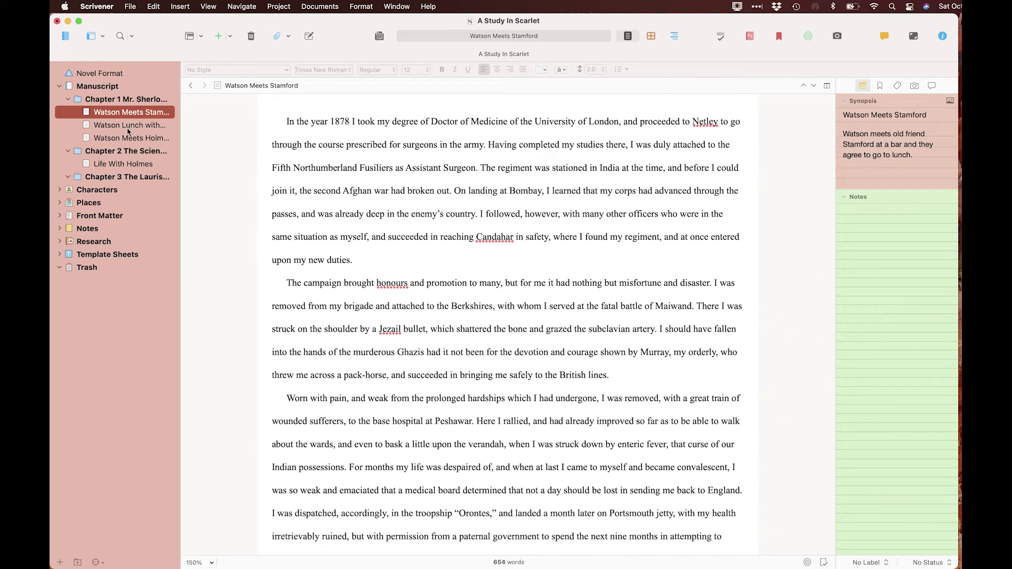
click(123, 164)
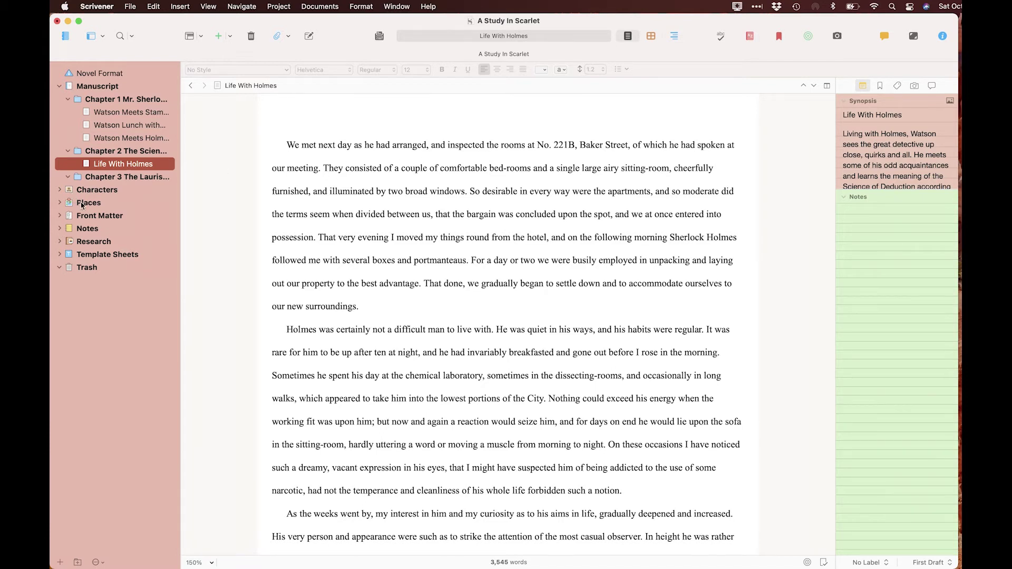
Expand the Characters and Places folders in the binder to show their sheets.
click(59, 190)
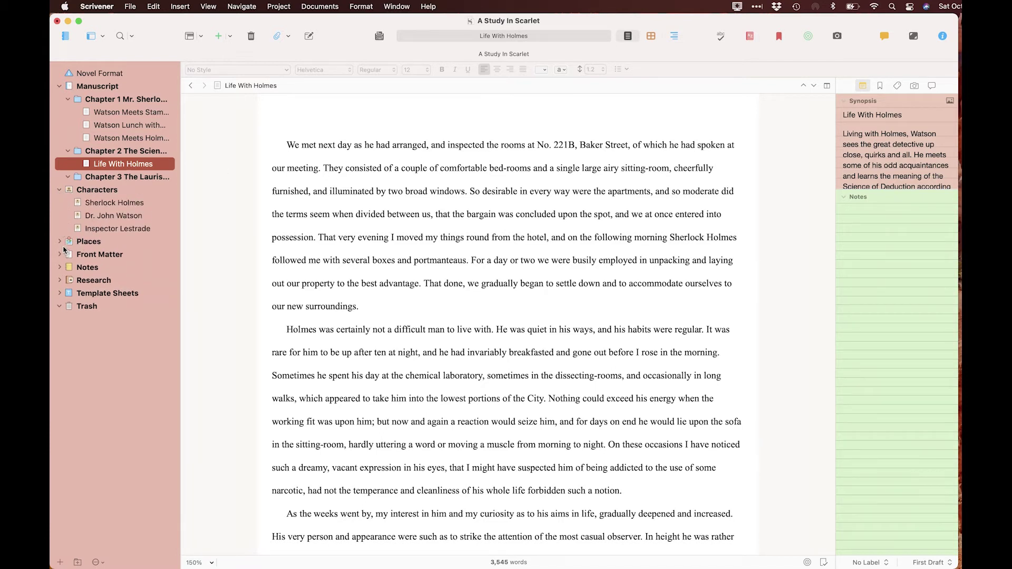
click(61, 245)
click(61, 269)
click(61, 269)
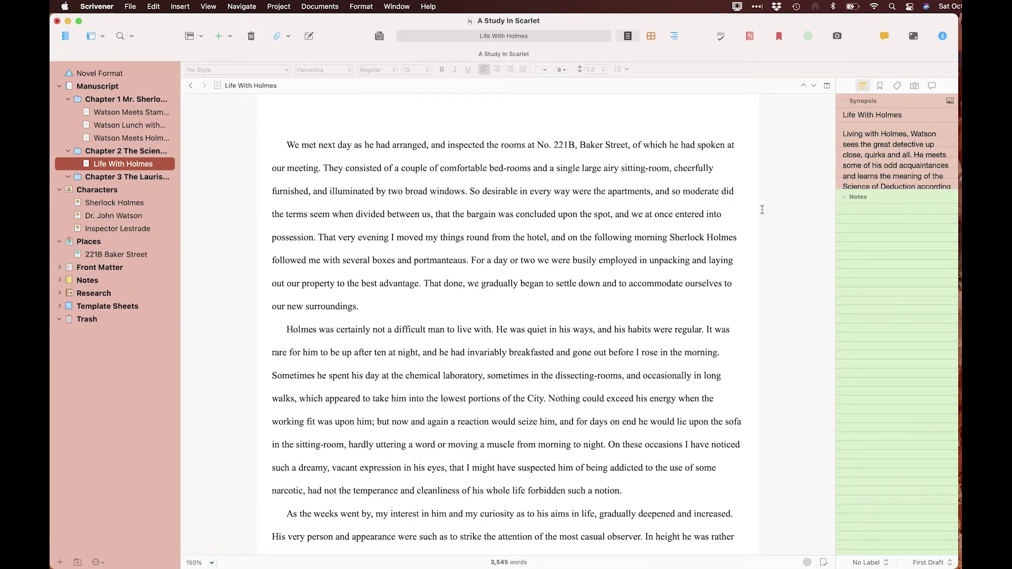
View the Characters folder's index cards and compare the Sherlock Holmes sheet with the Character Sketch template.
click(97, 191)
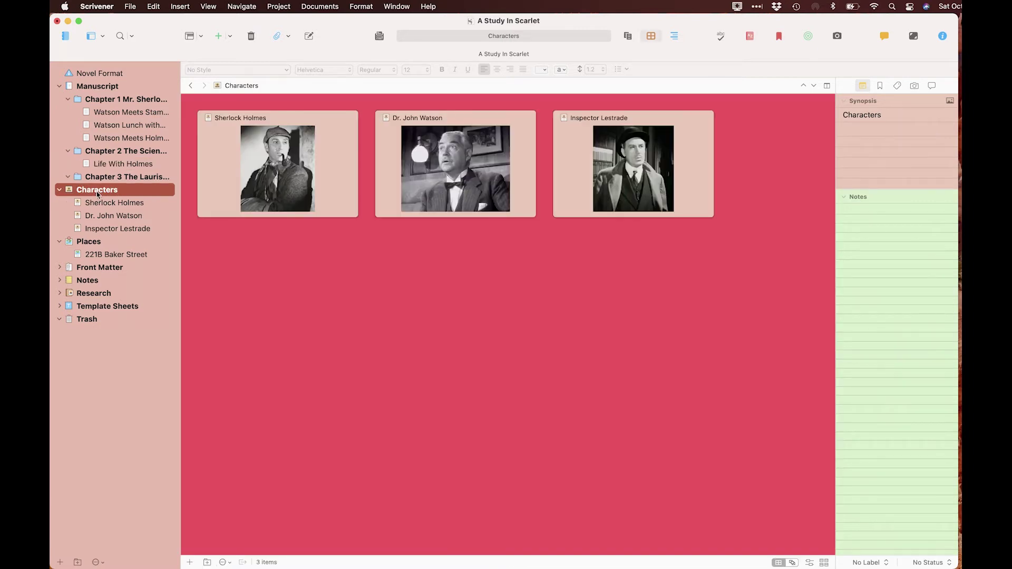
click(110, 204)
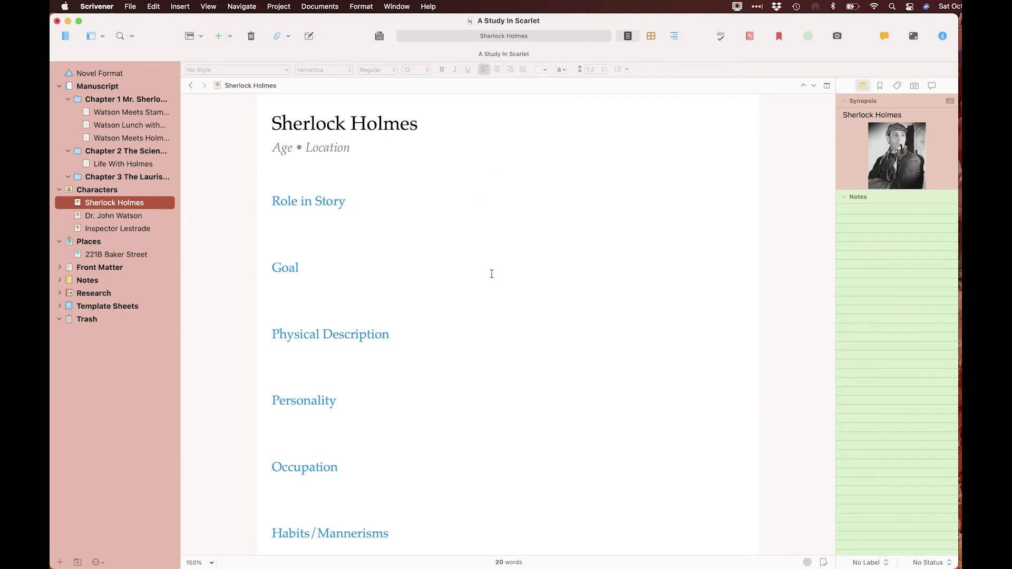
click(59, 307)
click(96, 320)
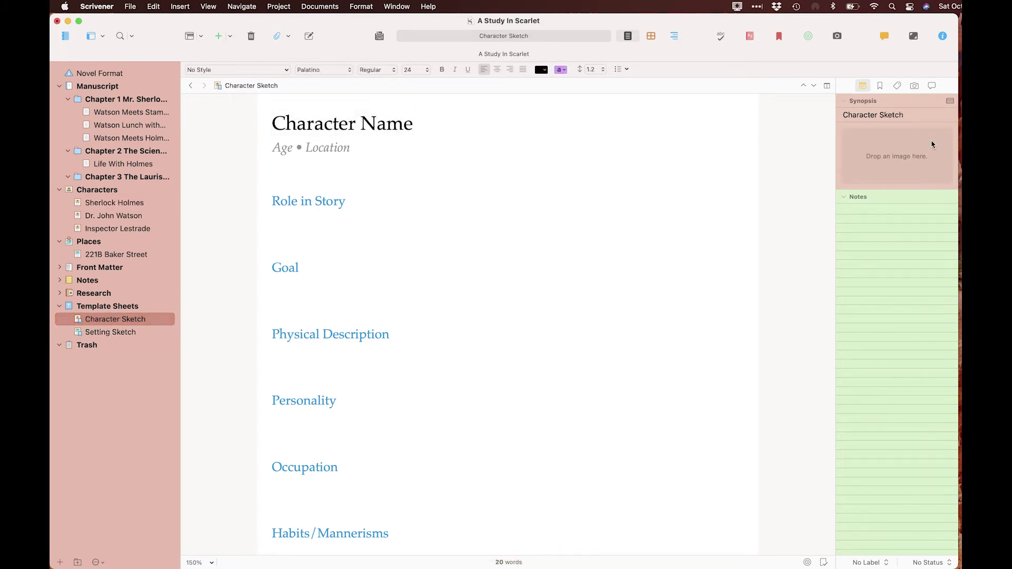
click(87, 192)
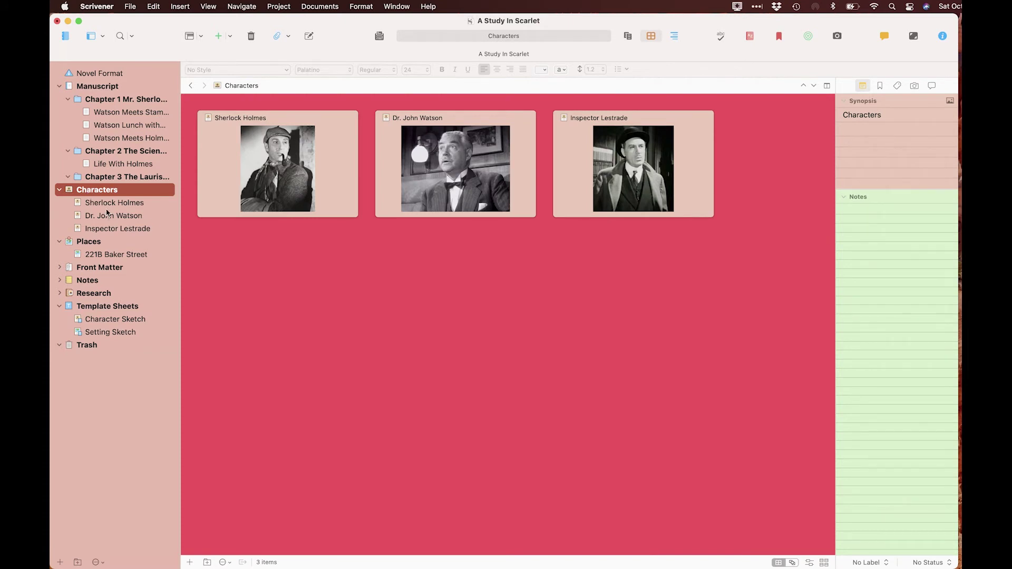
click(107, 208)
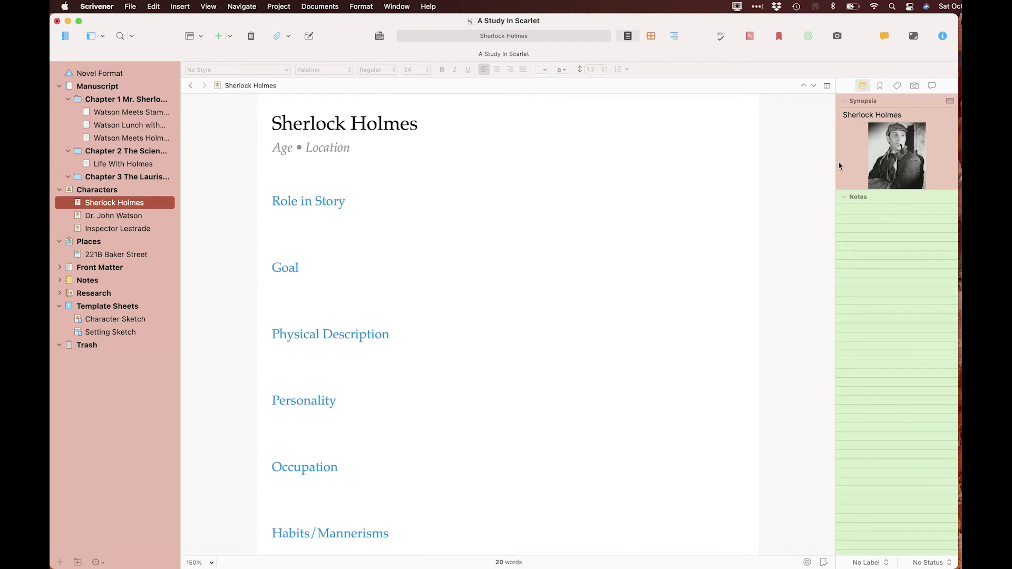
Look through the three character sheets, the 221B Baker Street sheet and the Setting Sketch template.
click(99, 191)
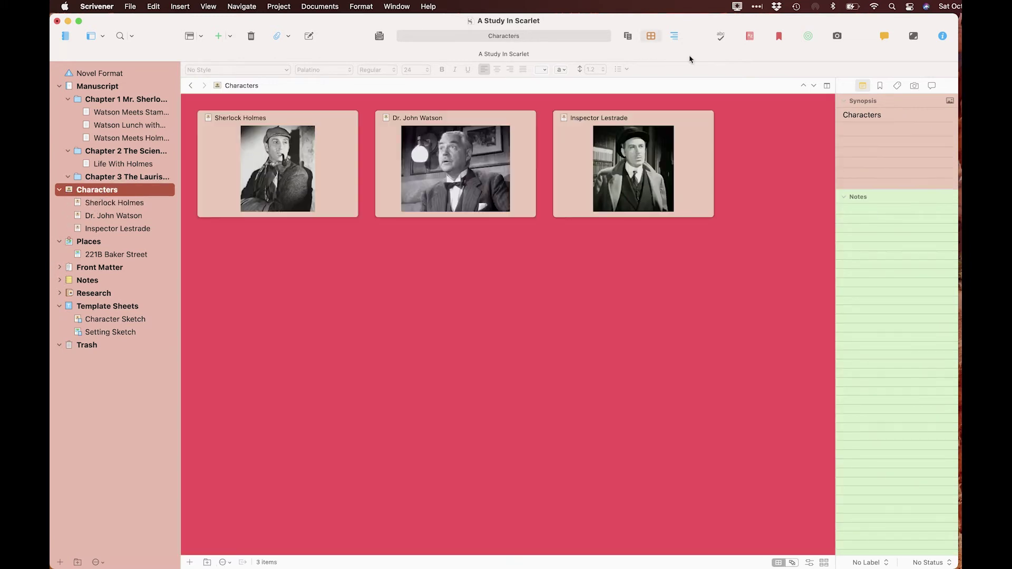
click(89, 205)
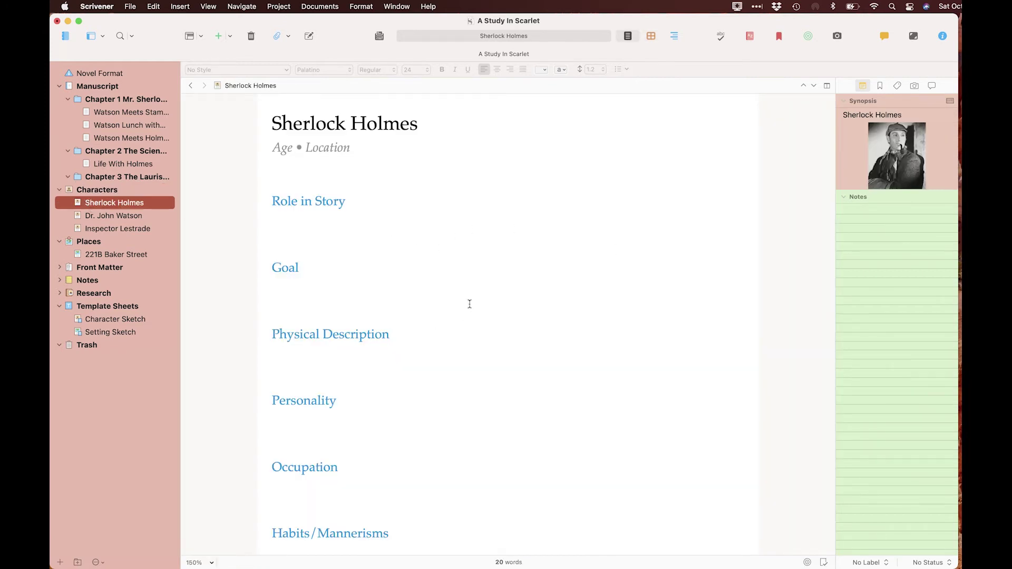
click(112, 216)
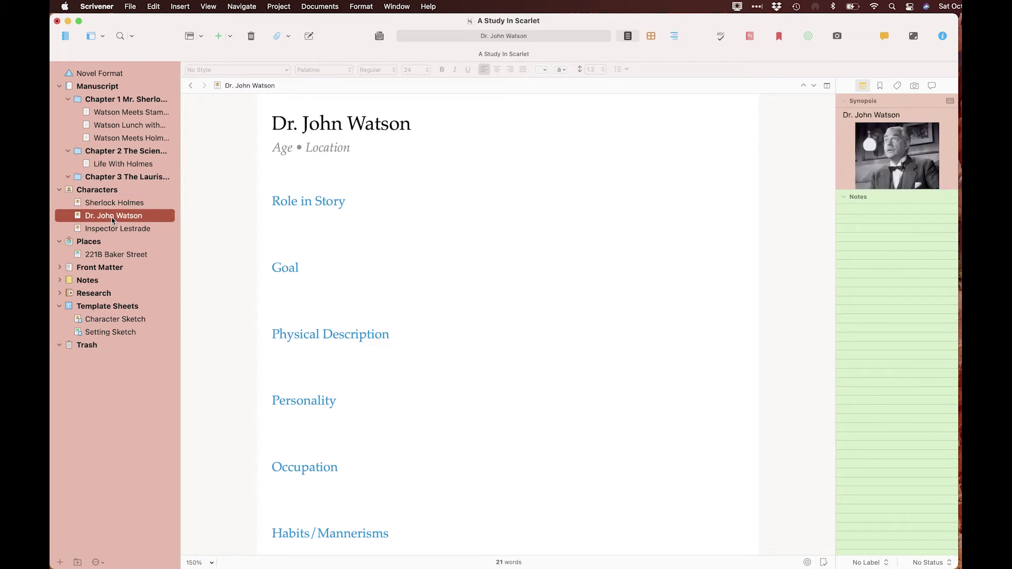
click(121, 230)
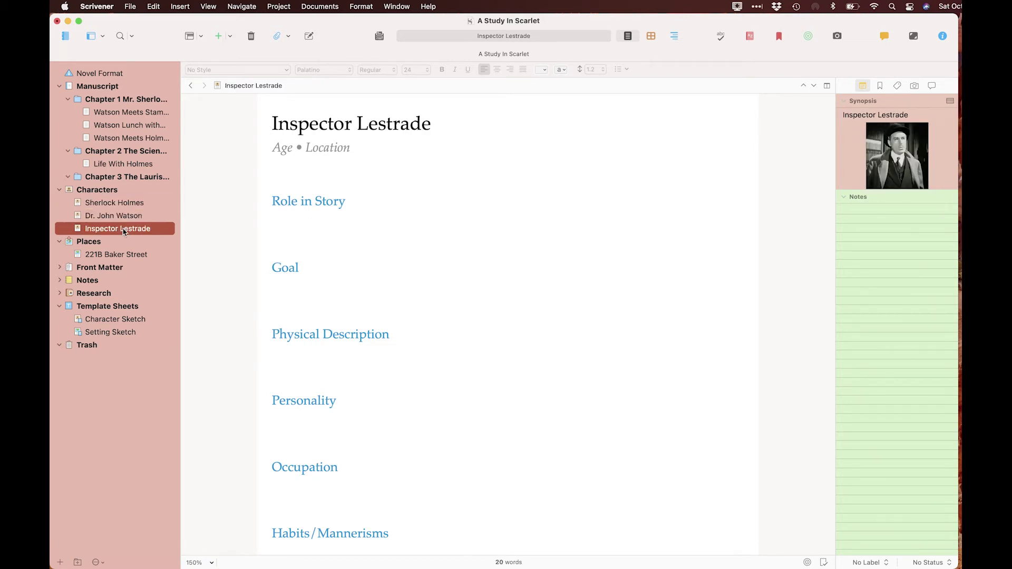
click(96, 256)
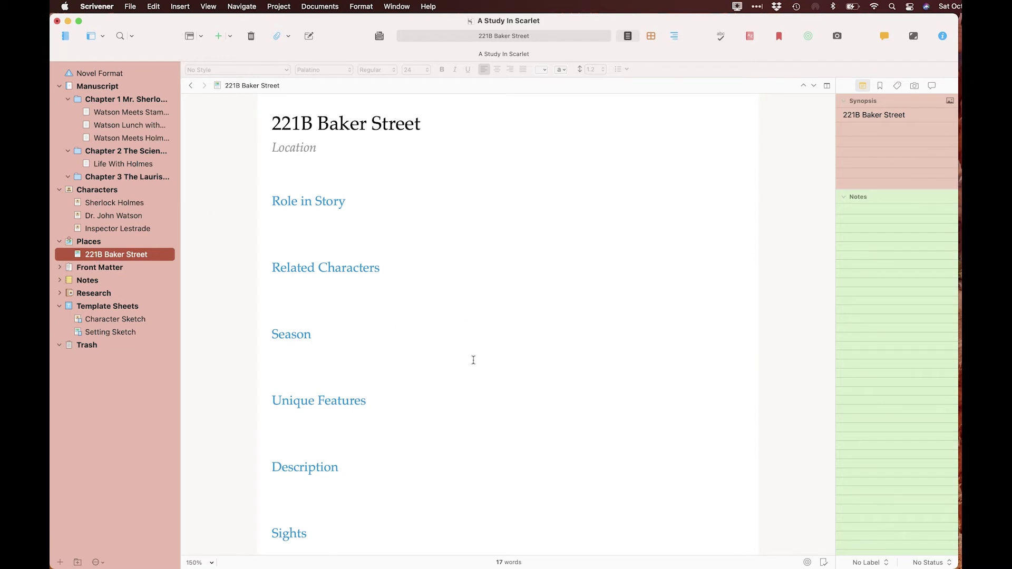
click(90, 334)
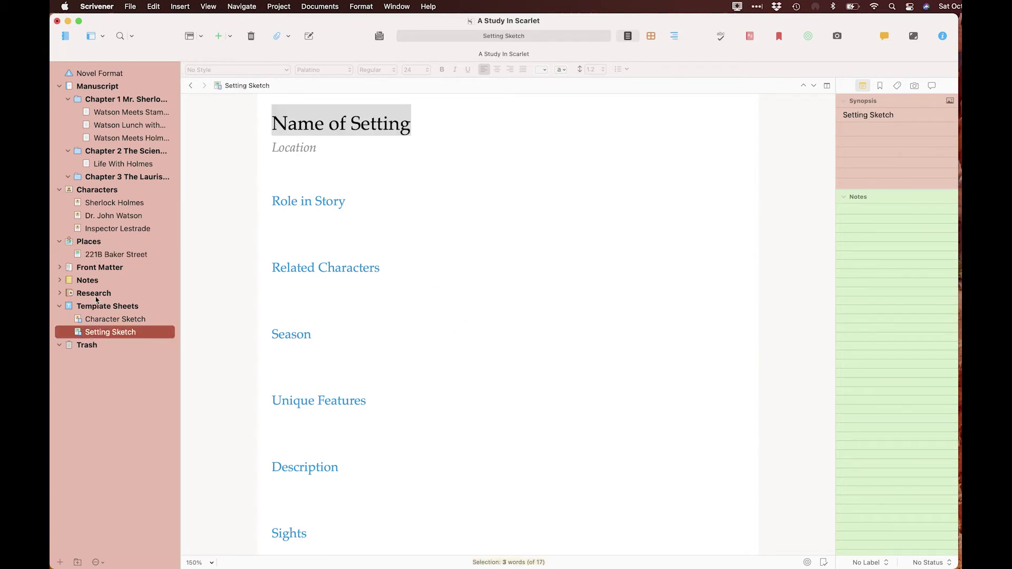
Check which templates are available for adding a new document to the Characters folder, without adding one.
click(101, 191)
right_click(101, 190)
mouse_move(156, 200)
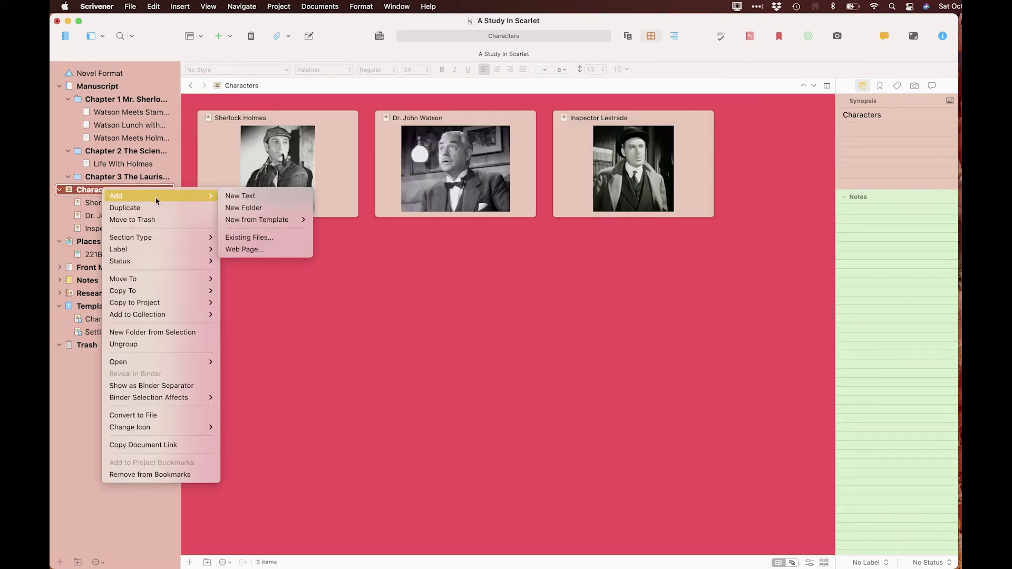
mouse_move(275, 221)
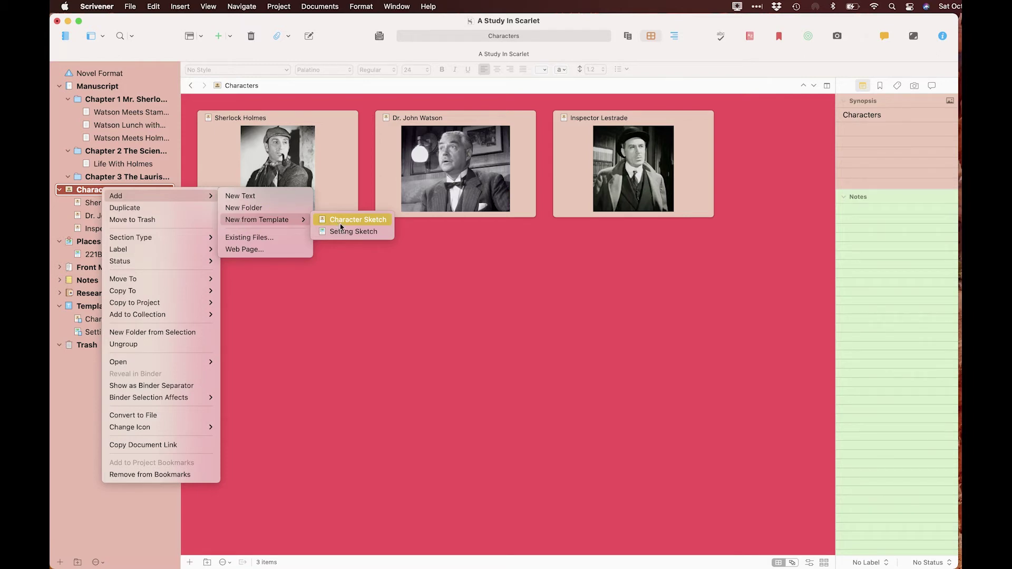
click(294, 325)
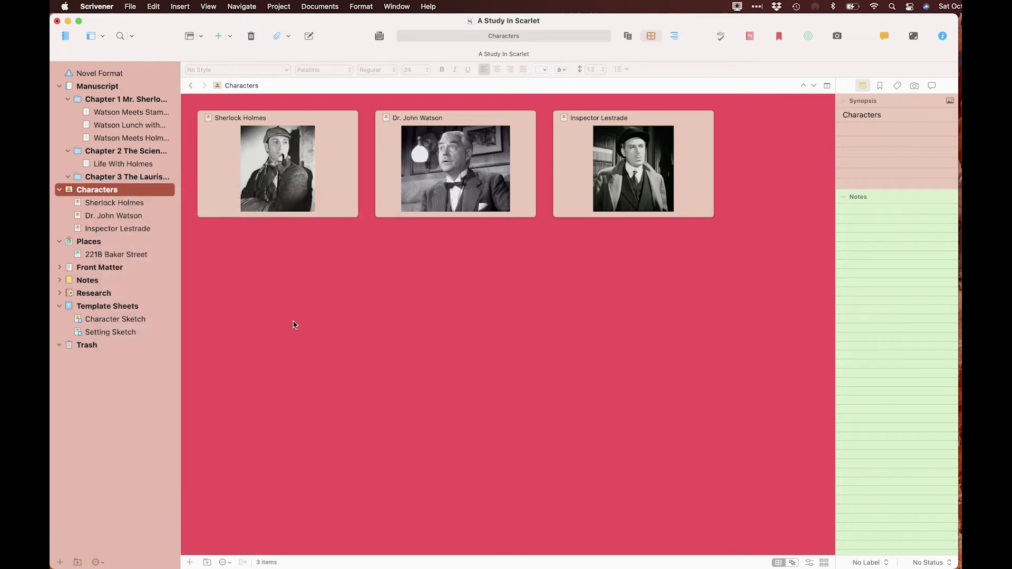
View the Character Sketch template, collapse Template Sheets, and toggle the Sherlock Holmes synopsis from picture to text and back.
click(103, 321)
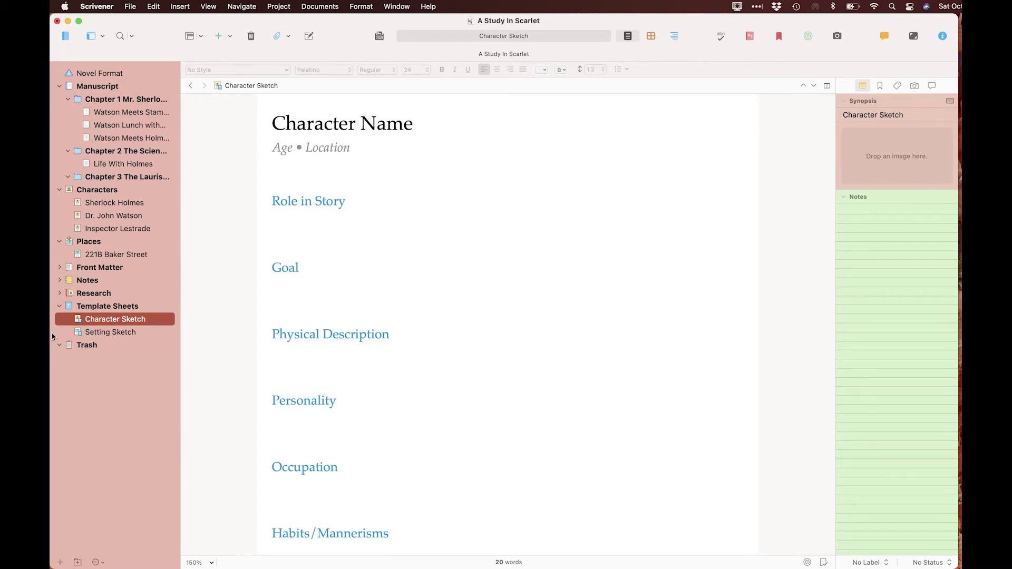
click(59, 308)
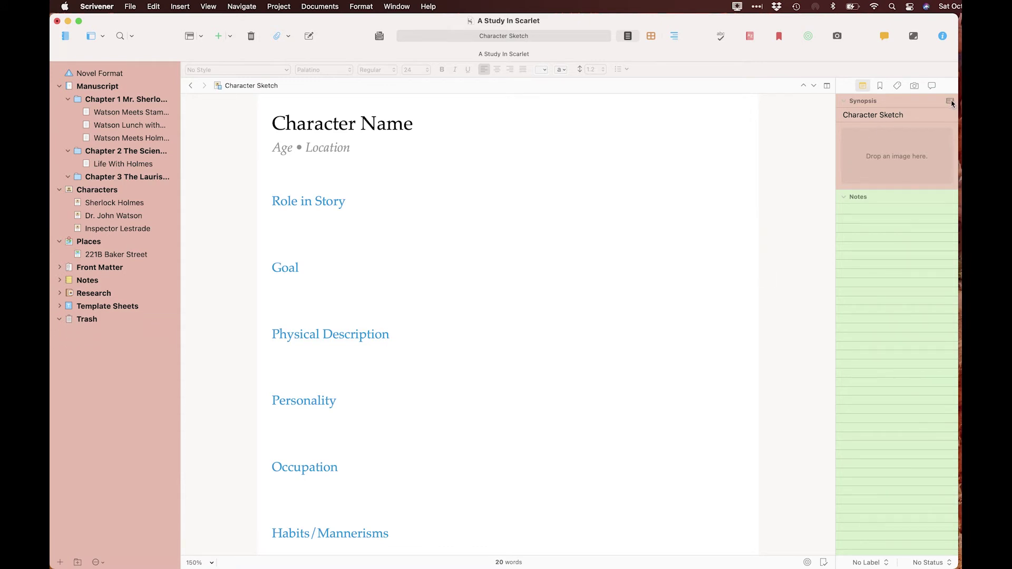
click(103, 203)
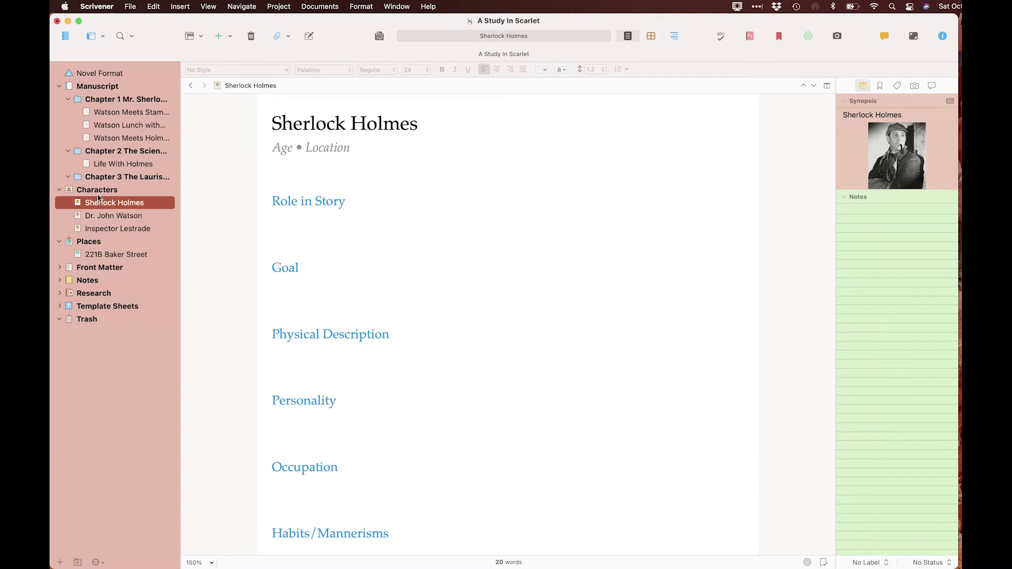
click(949, 102)
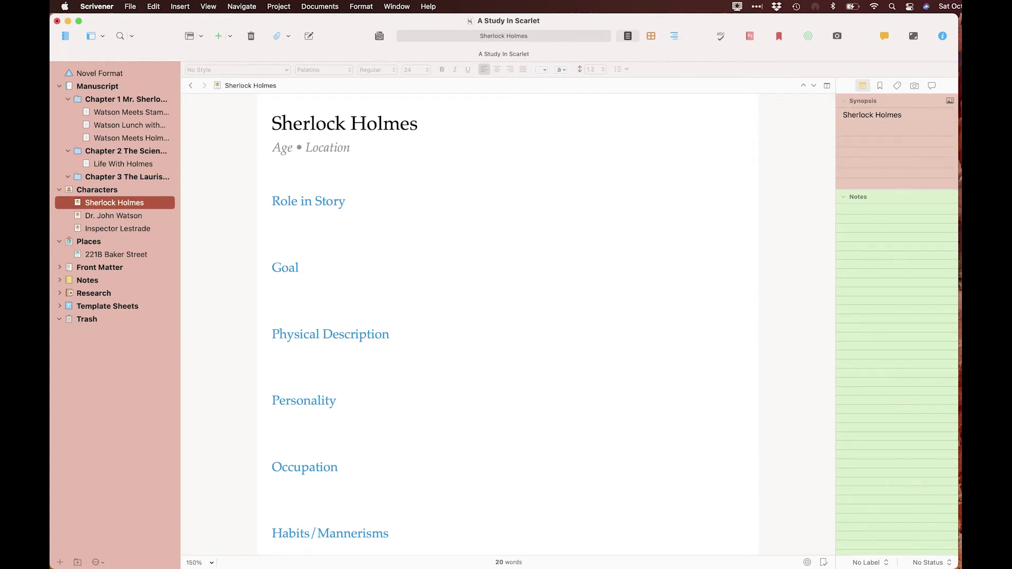
click(951, 102)
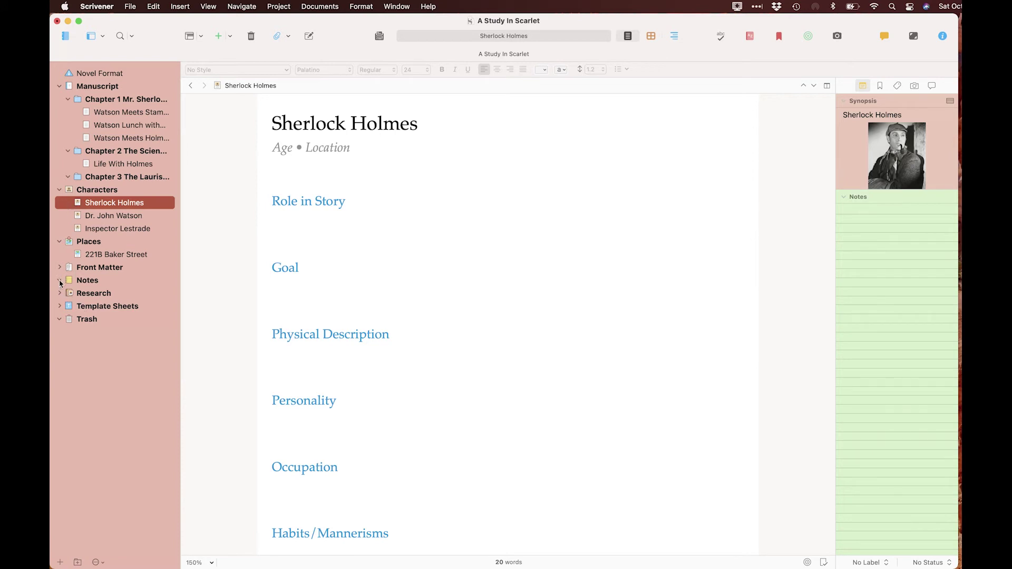
View the Notes folder, then expand the Research folder and view its index cards.
click(86, 283)
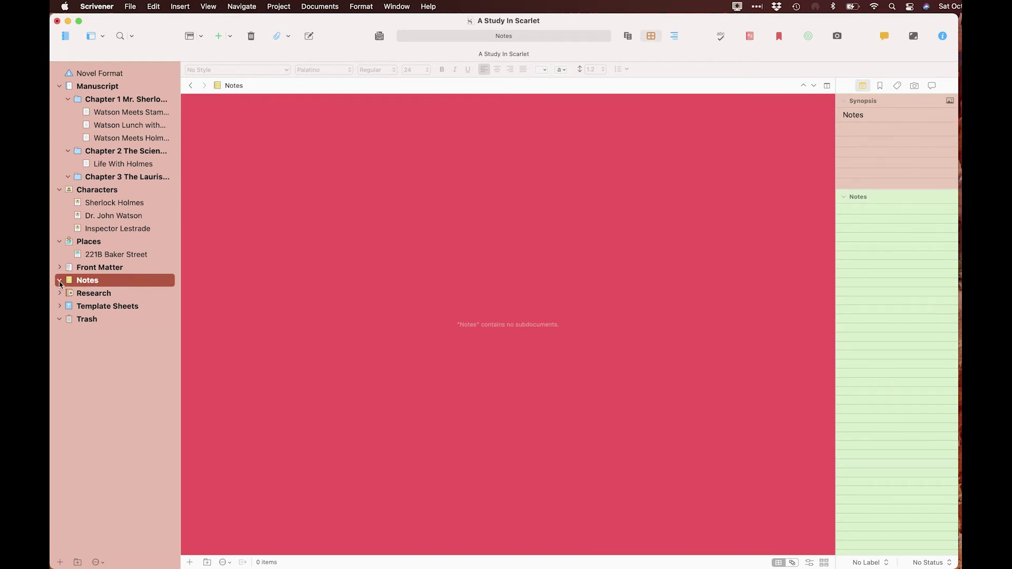
click(59, 281)
click(60, 294)
click(89, 295)
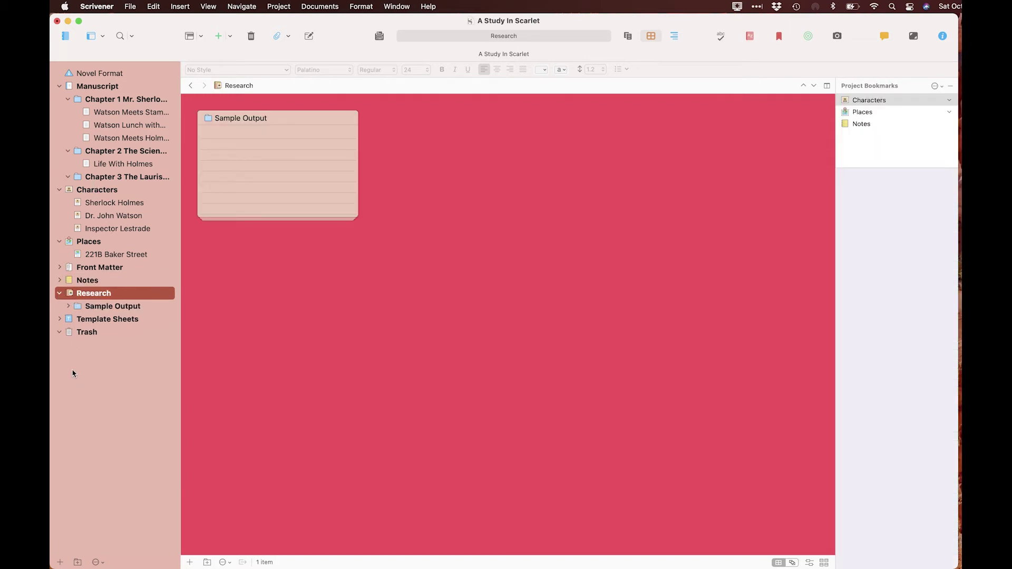
Skim the Standard Manuscript and Paperback Novel samples in Sample Output, then glance at the Template Sheets contents.
click(69, 307)
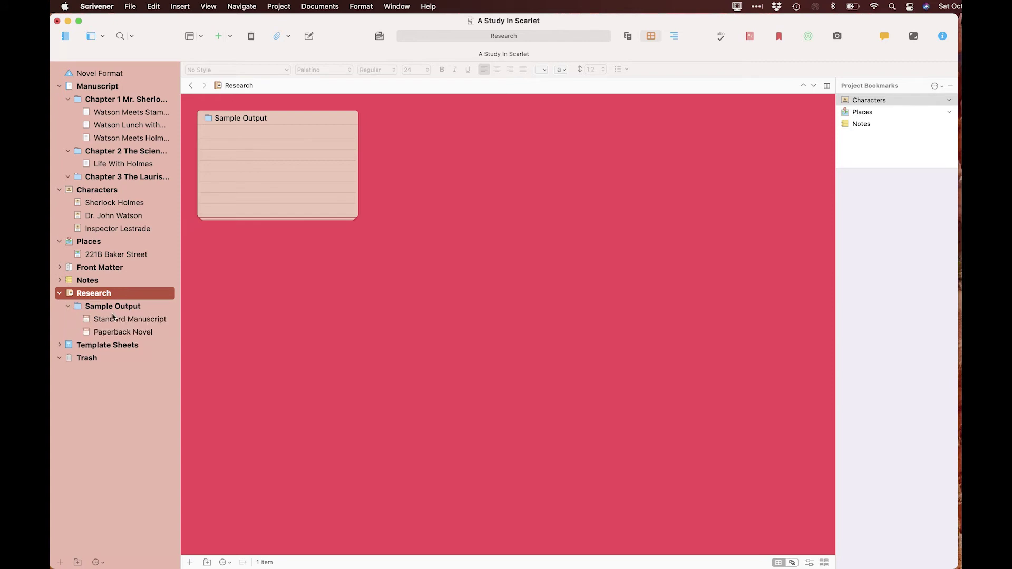
click(114, 321)
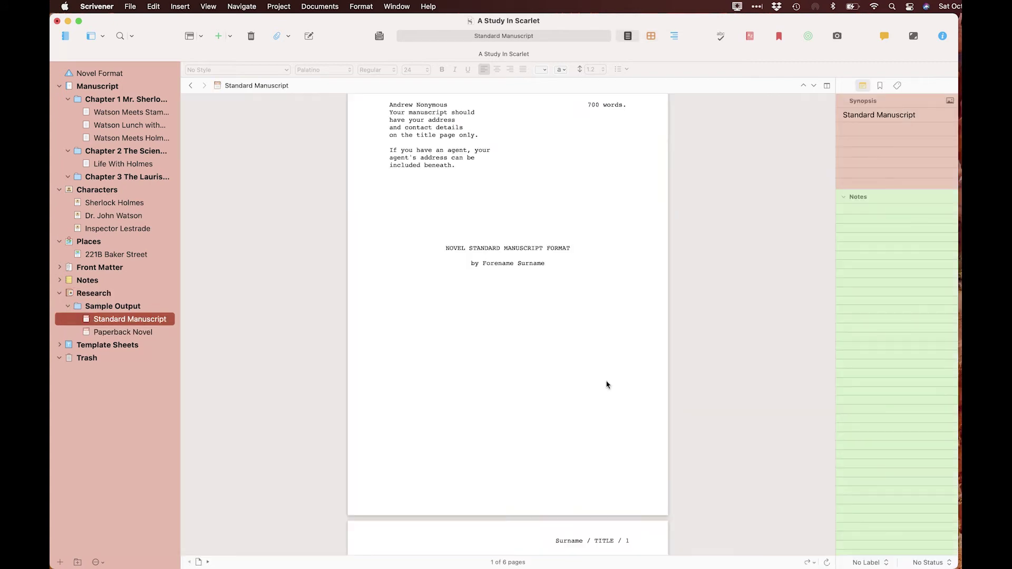
scroll(603, 380, down, 5)
scroll(604, 379, down, 5)
scroll(603, 379, up, 8)
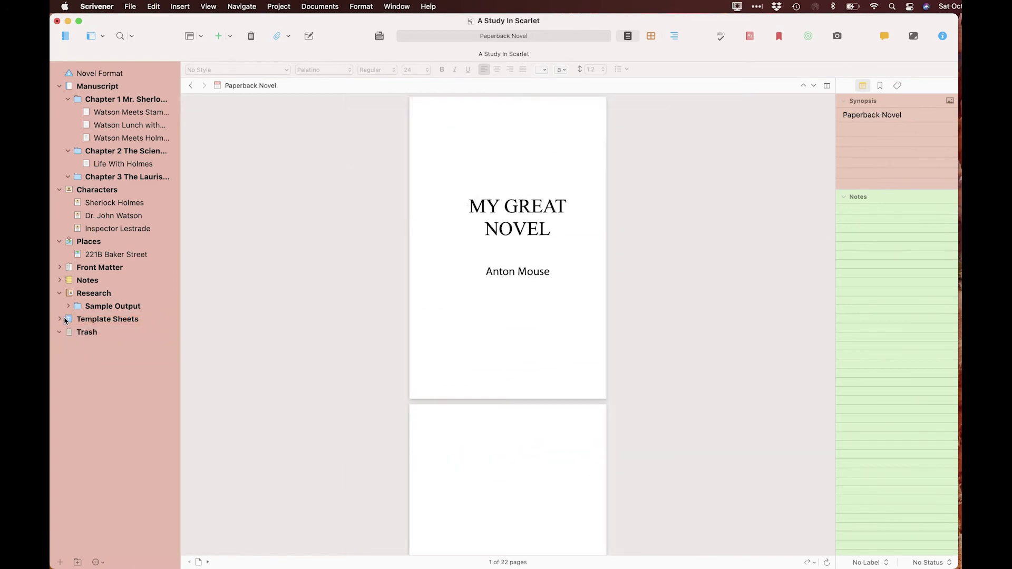
click(59, 319)
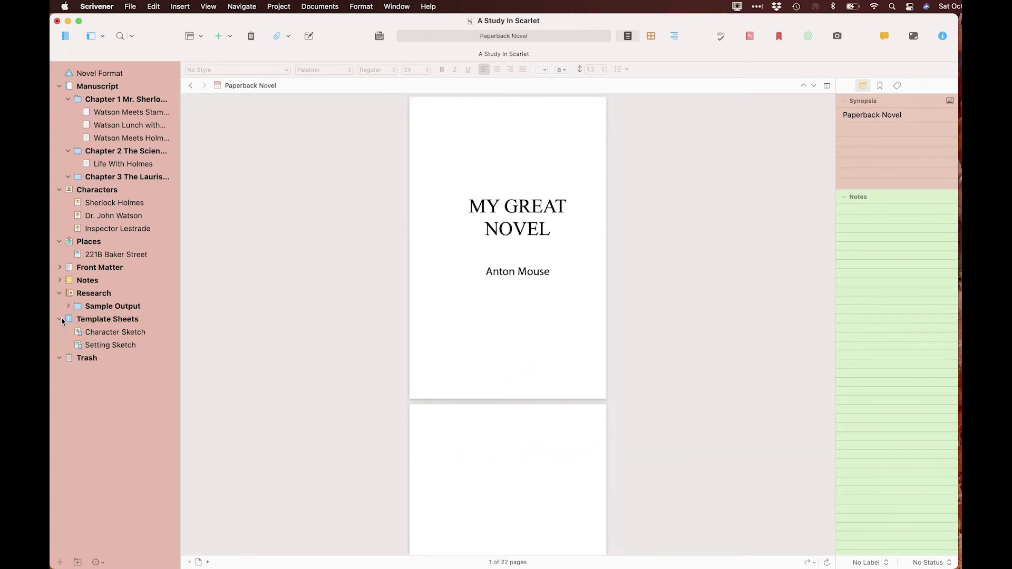
click(60, 320)
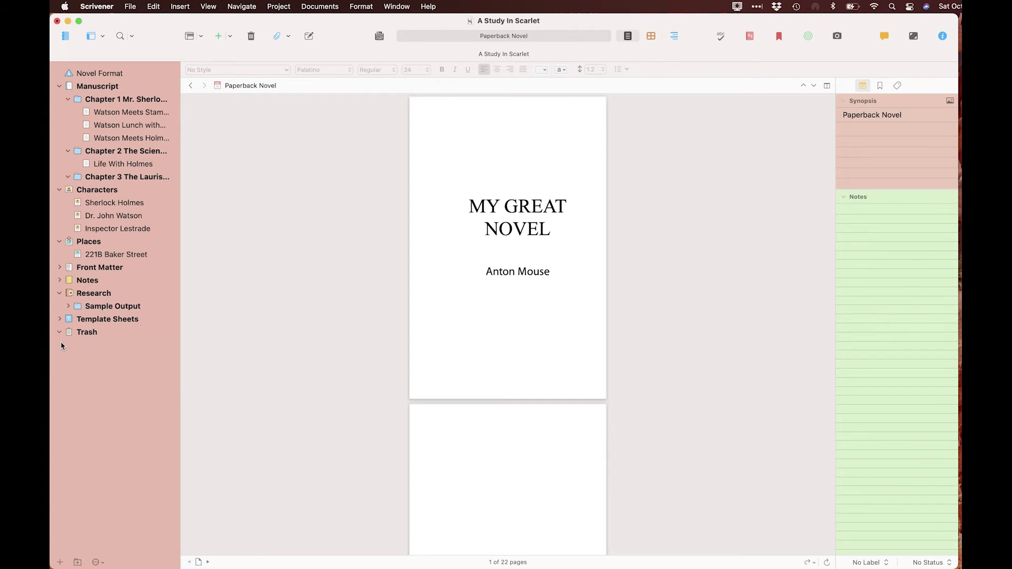
View the index cards of Chapter 1 and skim the text of its Watson Meets Stamford scene.
click(113, 101)
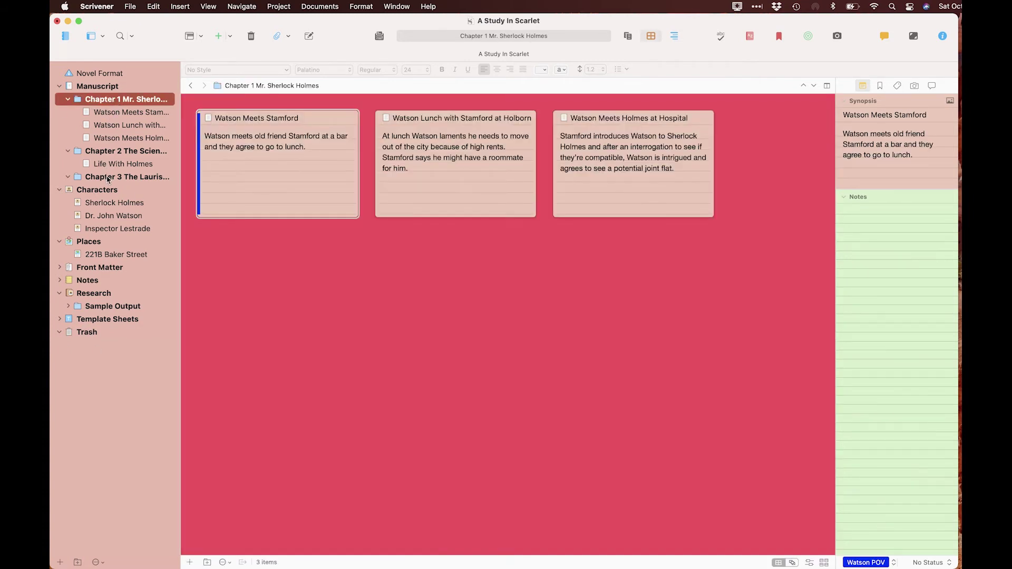
click(107, 113)
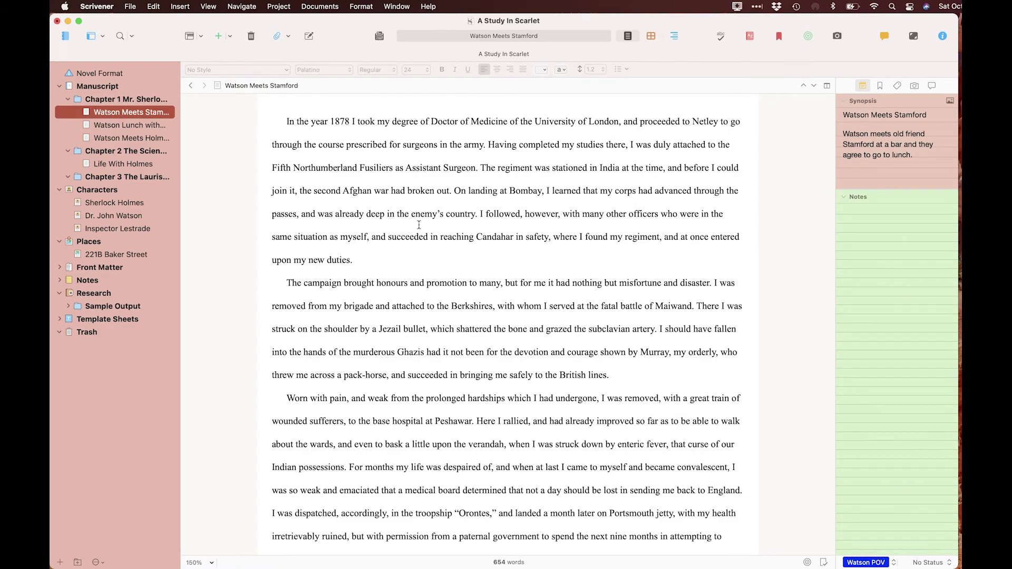
scroll(482, 260, down, 2)
scroll(482, 261, up, 2)
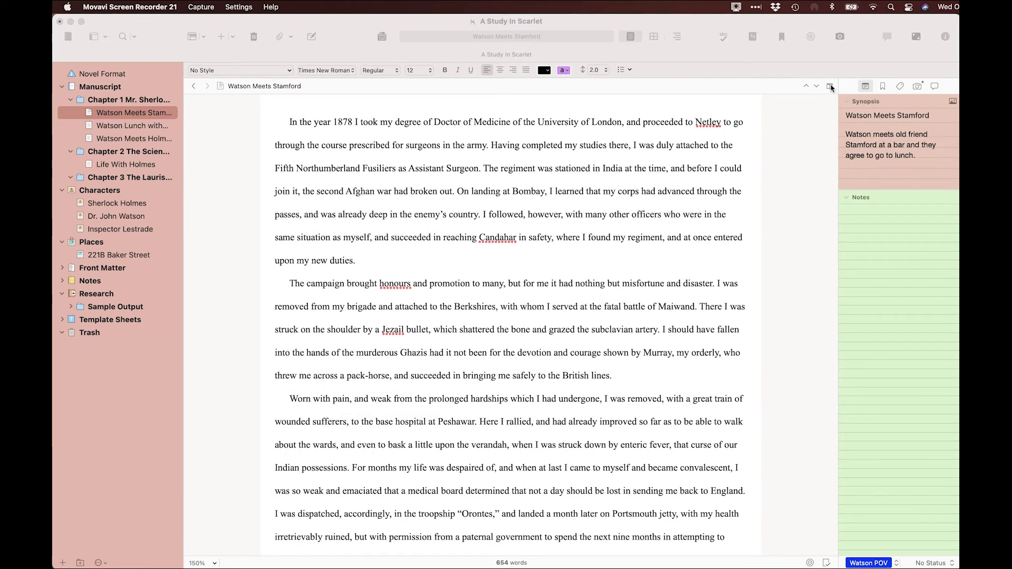
Split the editor into two side-by-side panes and show the Dr. John Watson sheet beside the Watson Meets Stamford scene.
click(830, 87)
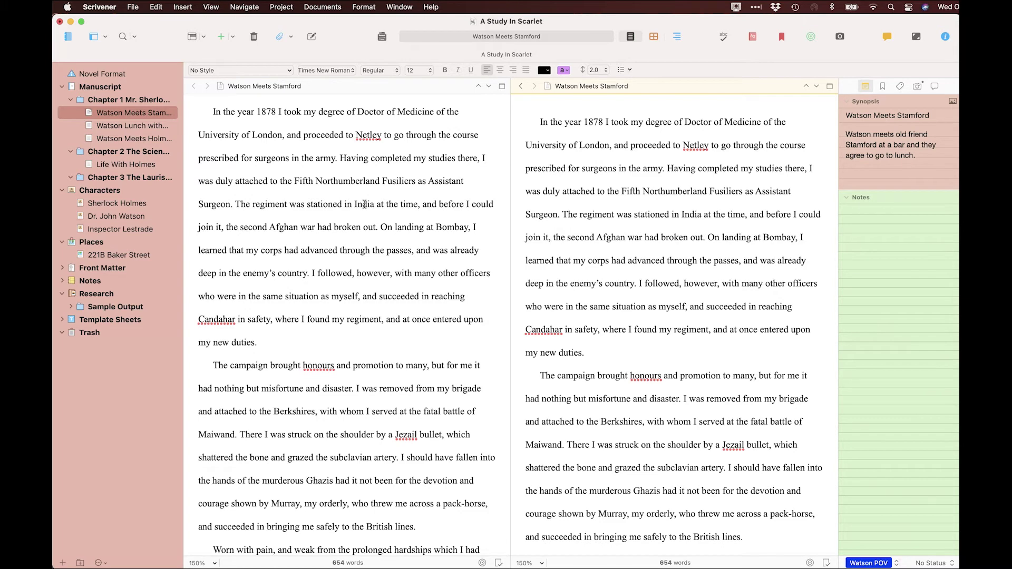
click(129, 217)
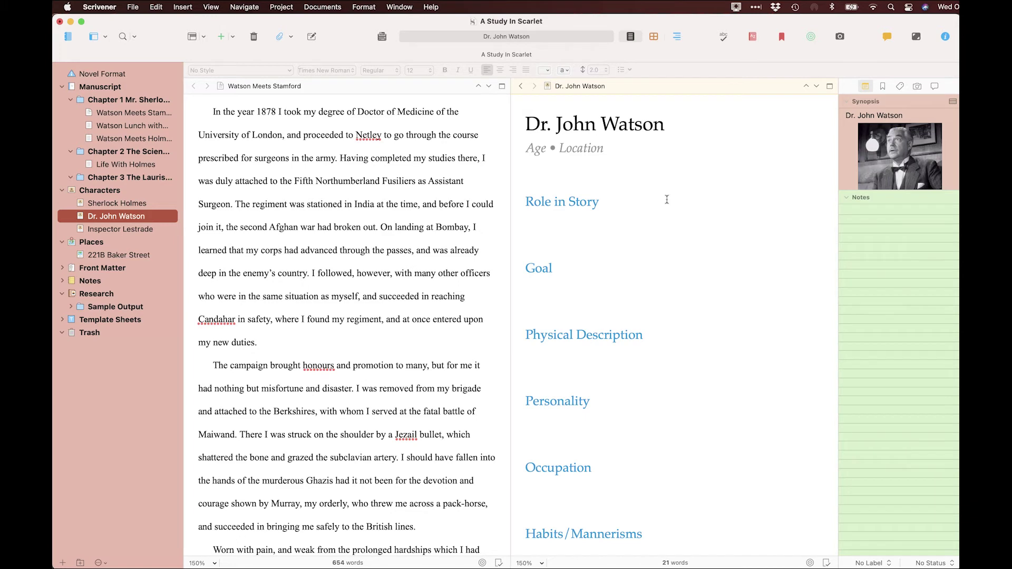
scroll(325, 329, down, 5)
scroll(325, 329, up, 5)
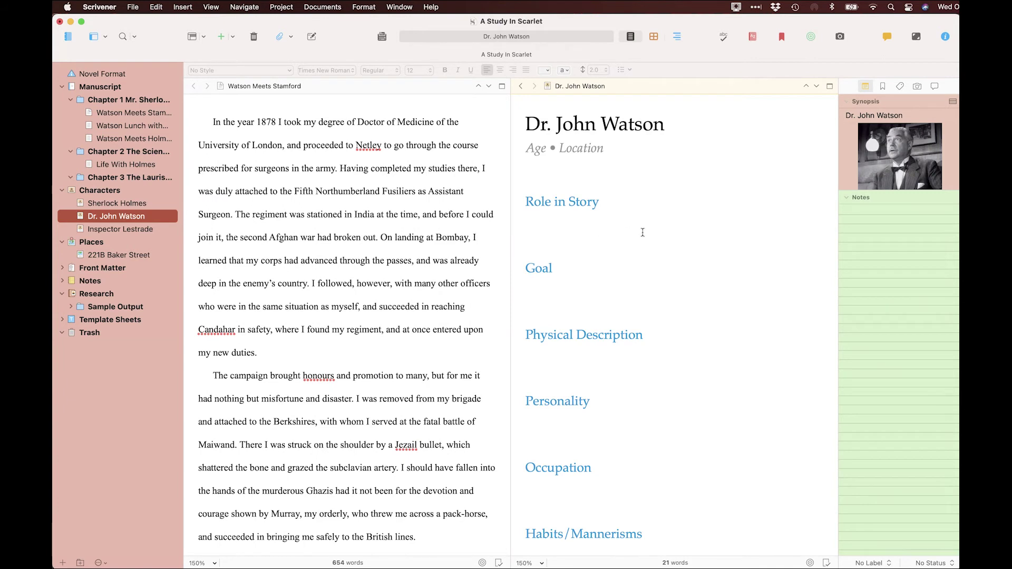
Place the cursor under Role in Story, select the 221B Baker Street sheet, and return to the Dr. John Watson sheet.
click(654, 232)
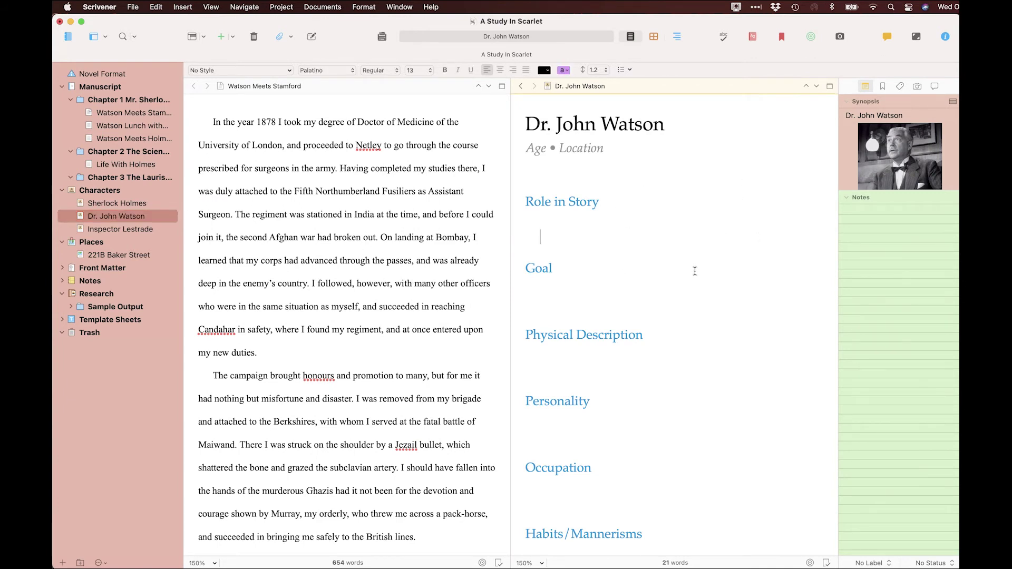
click(111, 257)
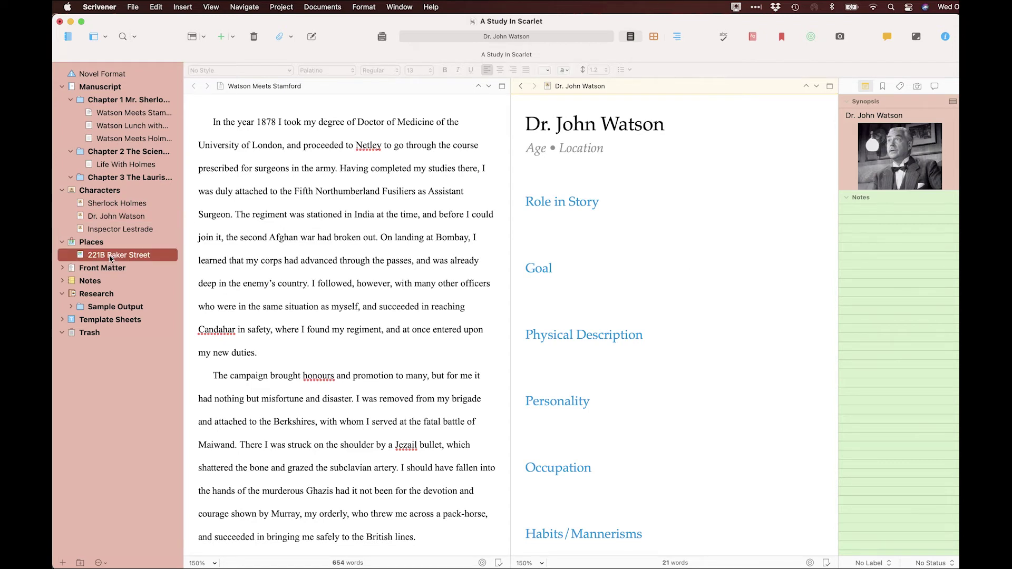
click(119, 216)
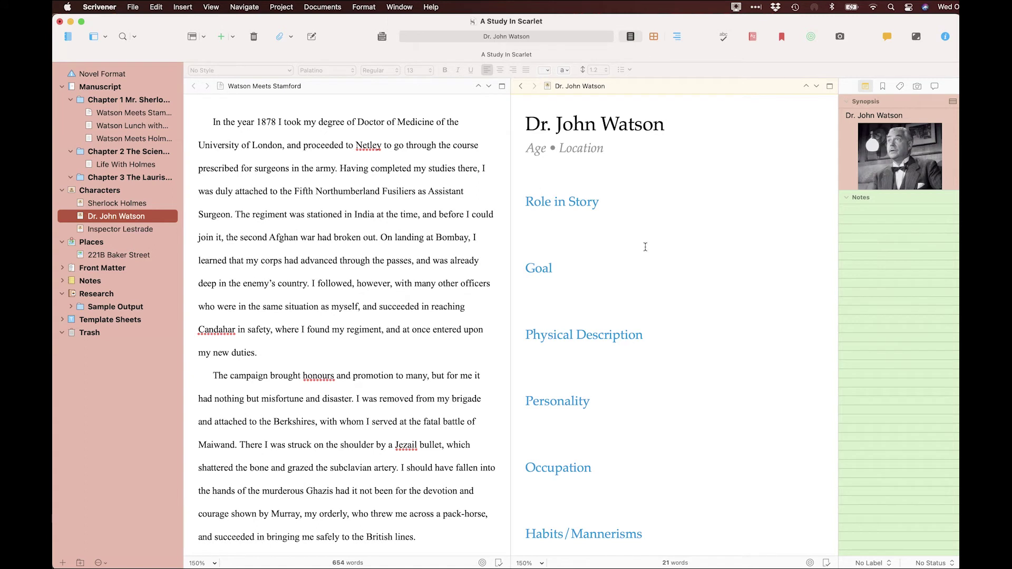
Lock the editor pane showing the Dr. John Watson sheet in place and put the cursor under Role in Story.
click(644, 245)
click(244, 7)
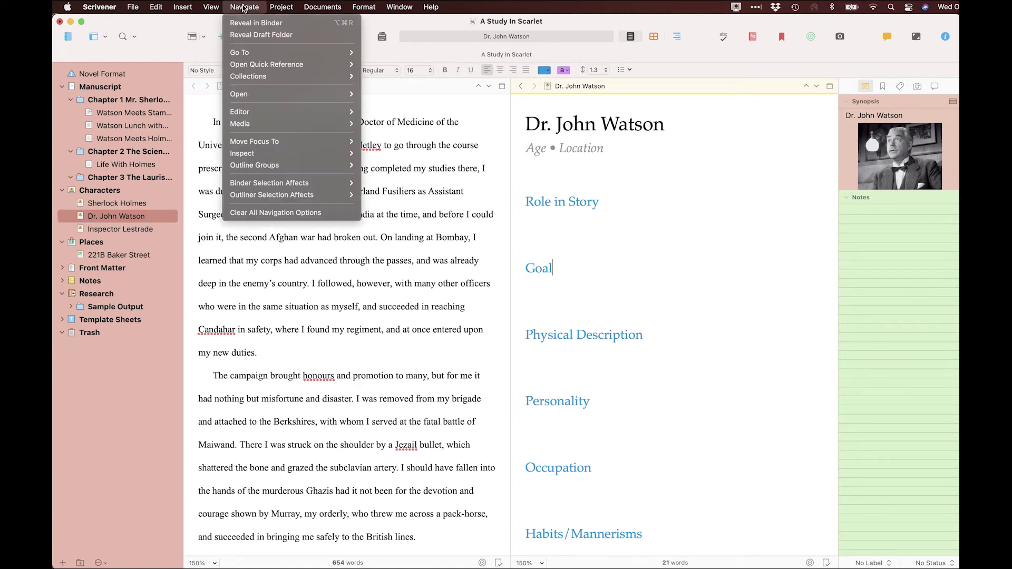
mouse_move(301, 116)
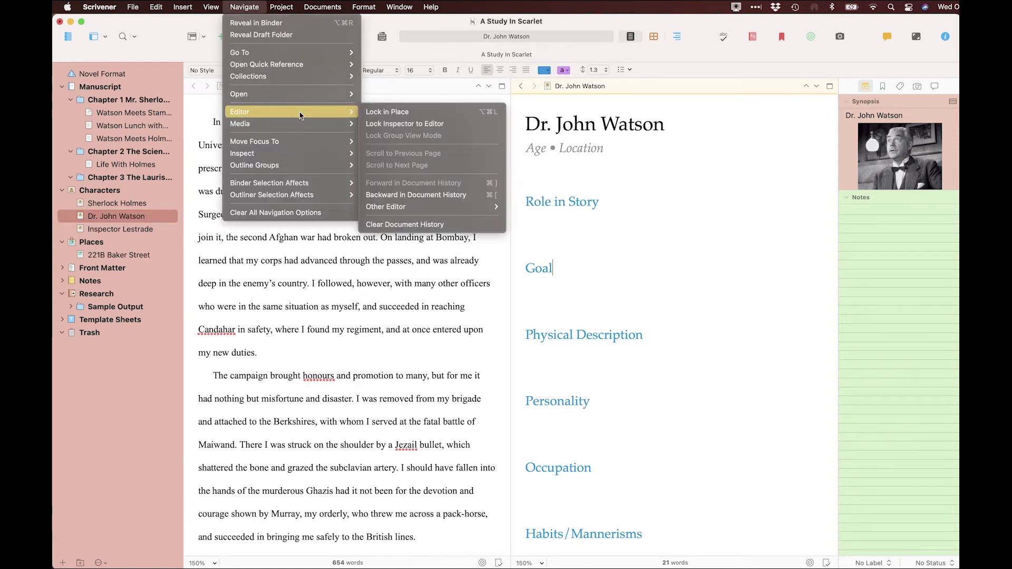
click(383, 111)
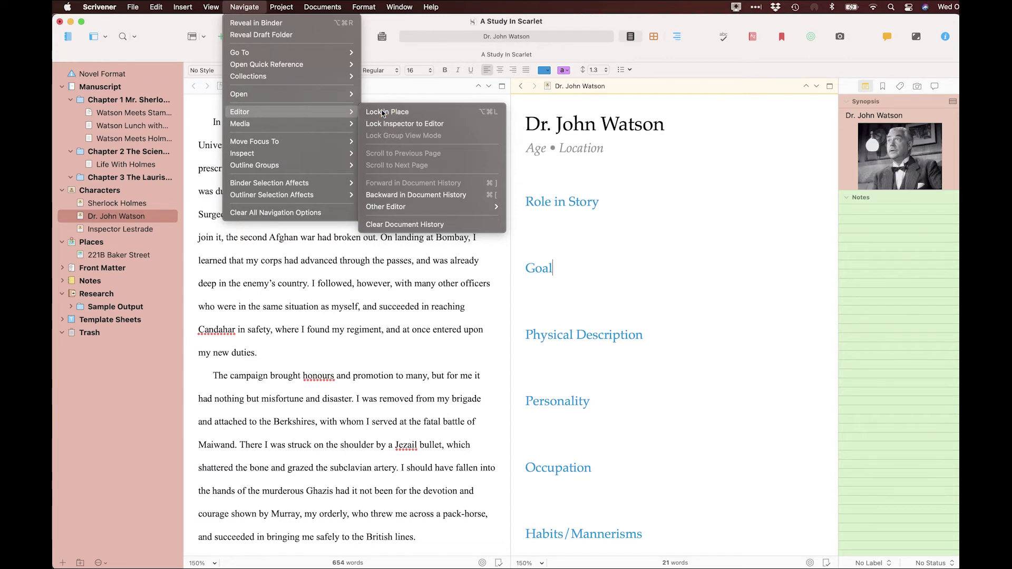
click(464, 234)
click(691, 244)
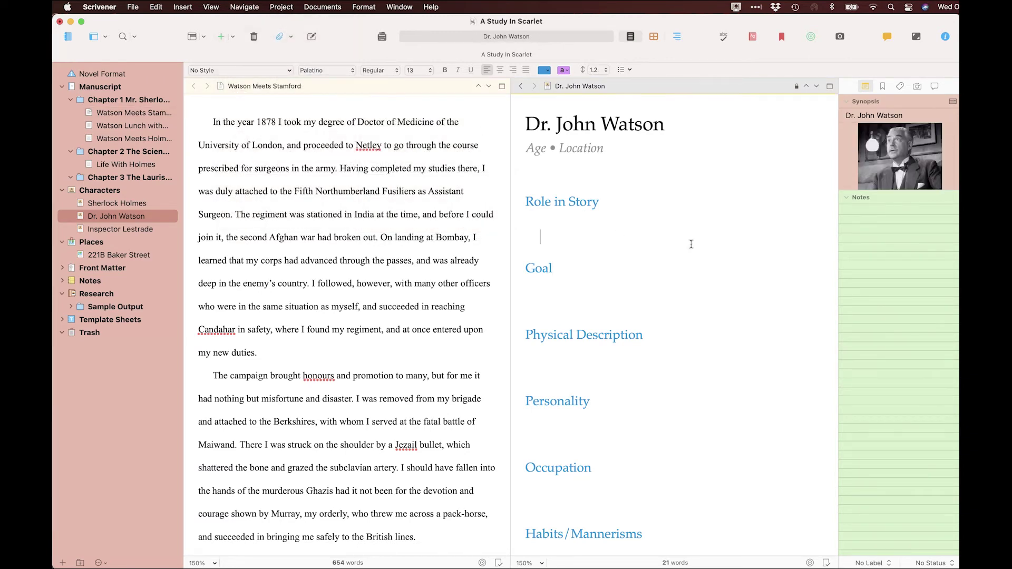
View Inspector Lestrade, Watson Lunch with Stamford at Holborn and Watson Meets Stamford in turn beside the locked Dr. John Watson sheet.
click(121, 230)
click(640, 302)
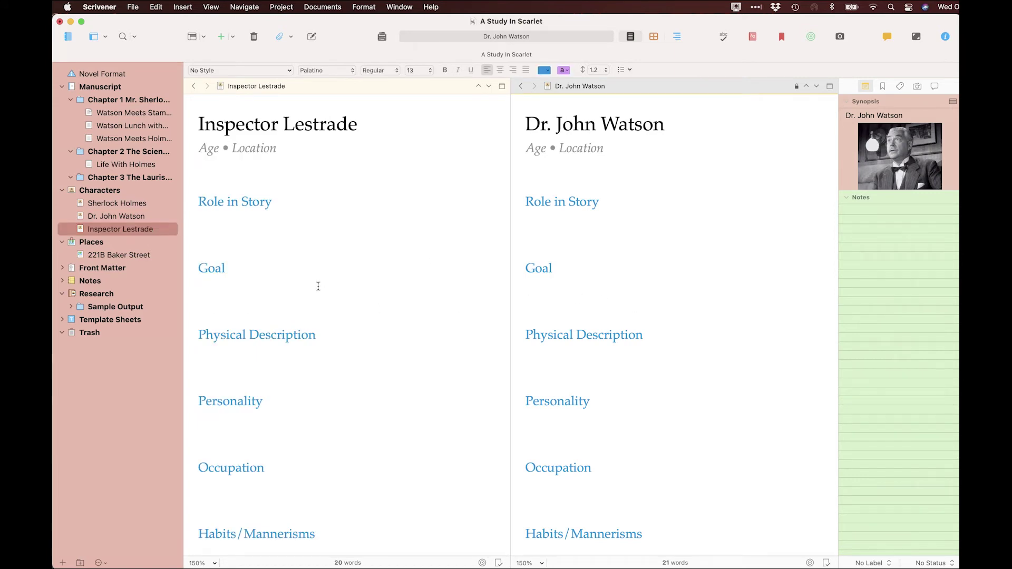
click(318, 286)
click(108, 127)
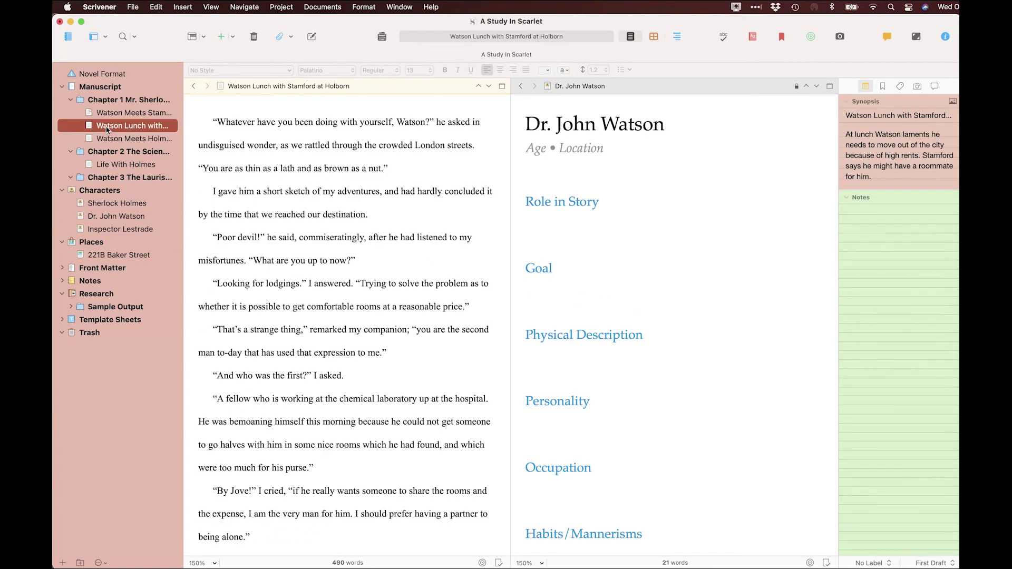
click(120, 110)
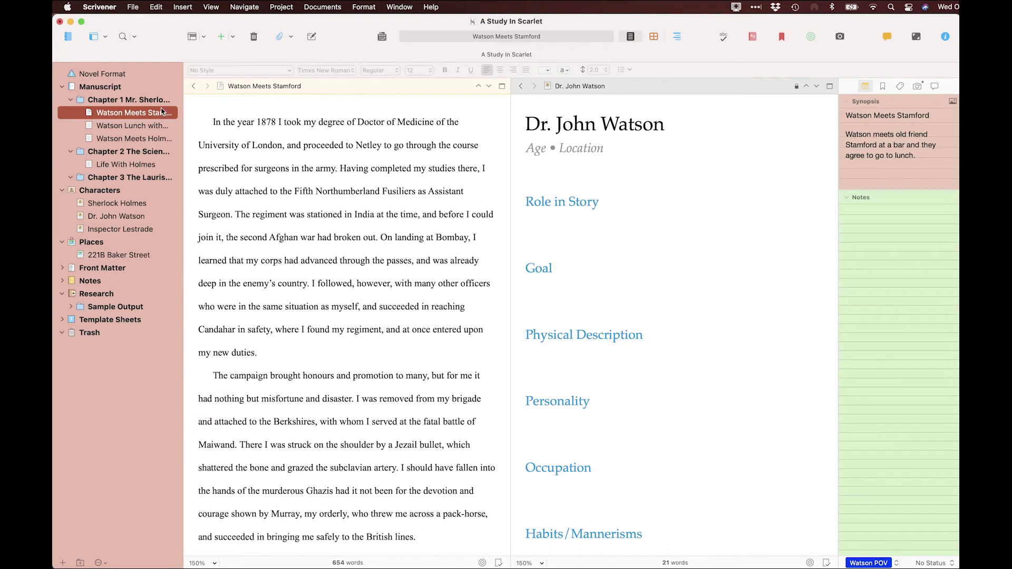
click(332, 188)
Turn off Lock in Place for the editor pane showing the Dr. John Watson sheet.
click(684, 230)
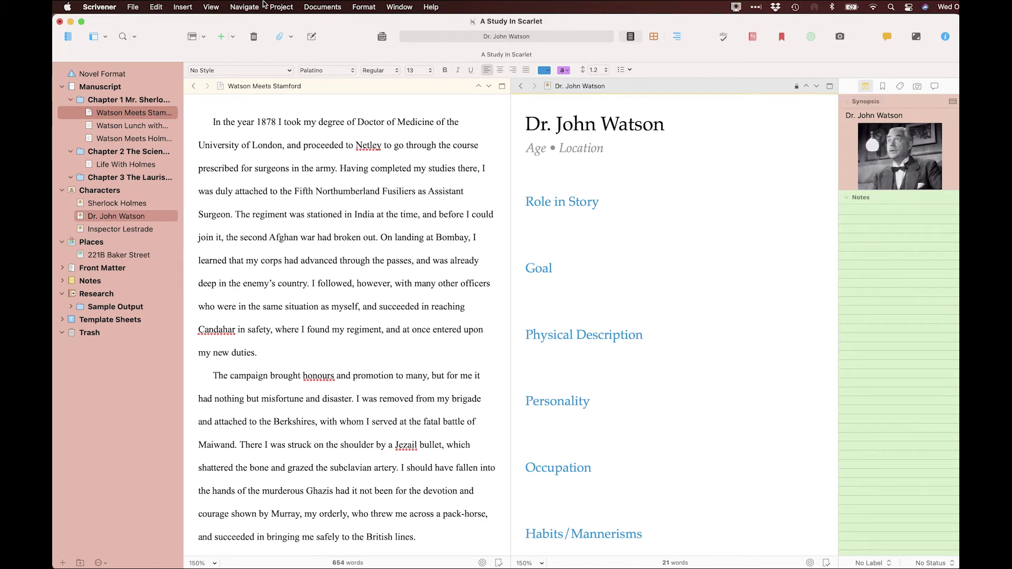
click(242, 7)
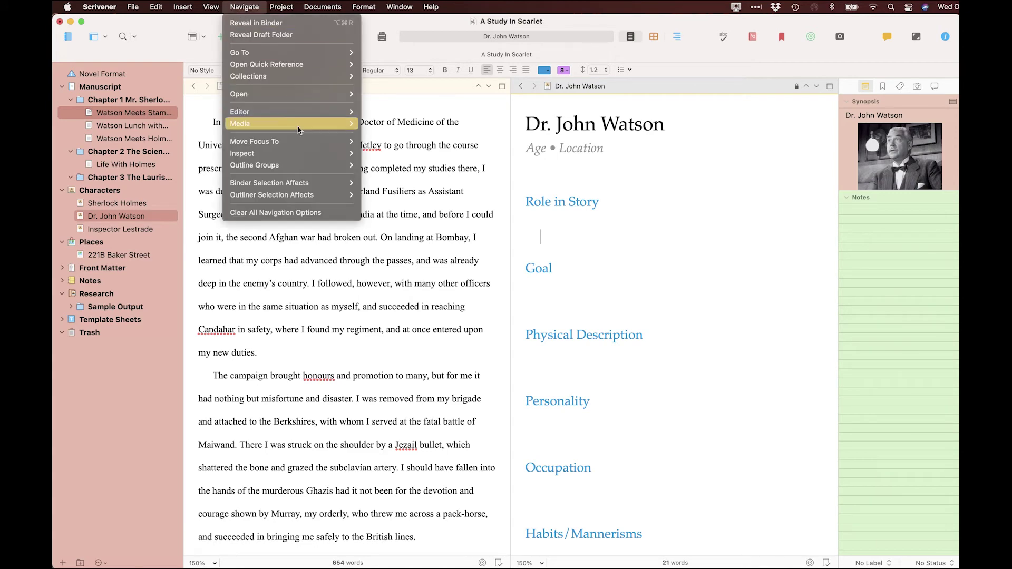
mouse_move(330, 113)
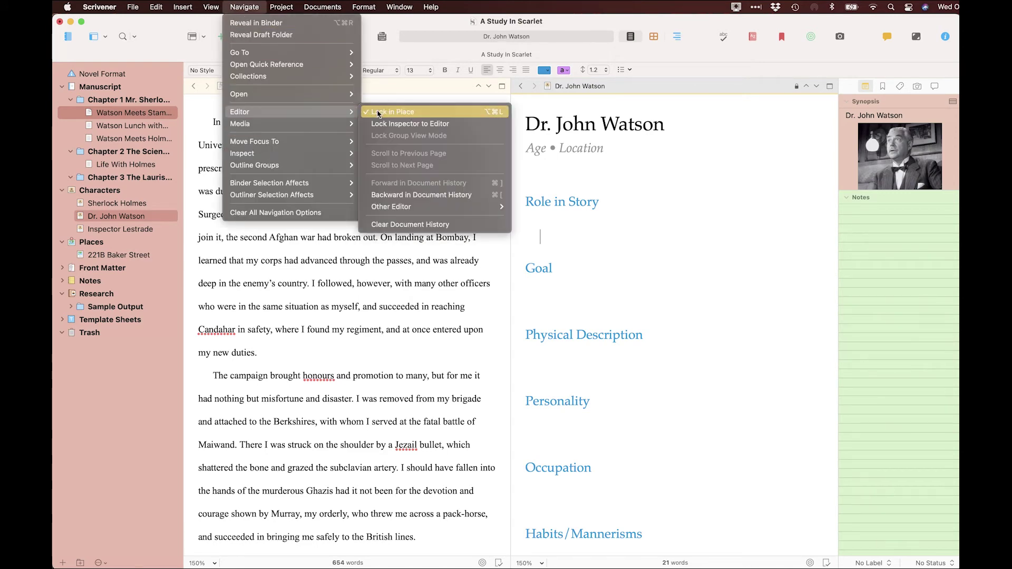
click(383, 113)
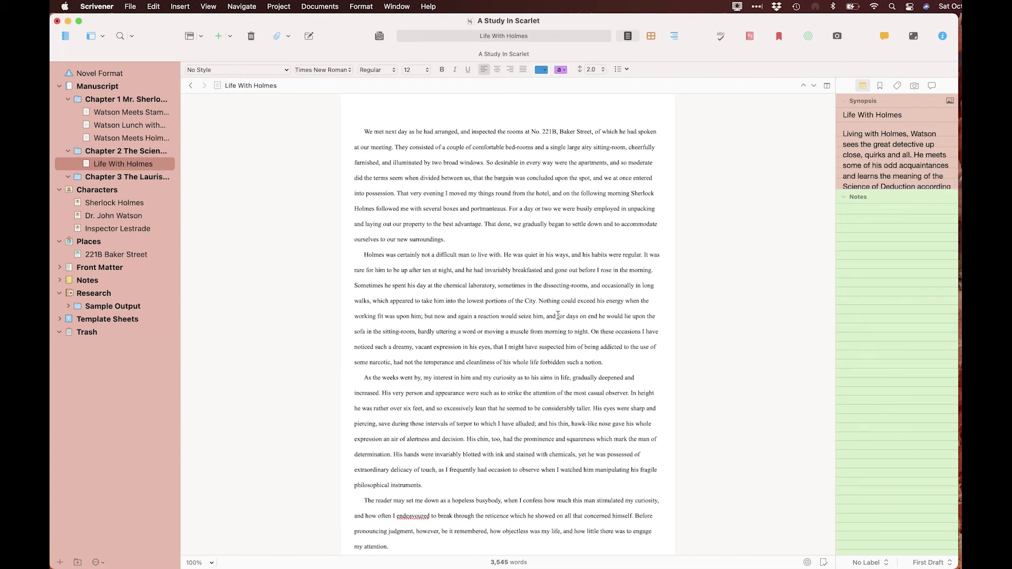
Set the zoom of the Life With Holmes text to 150%.
click(208, 564)
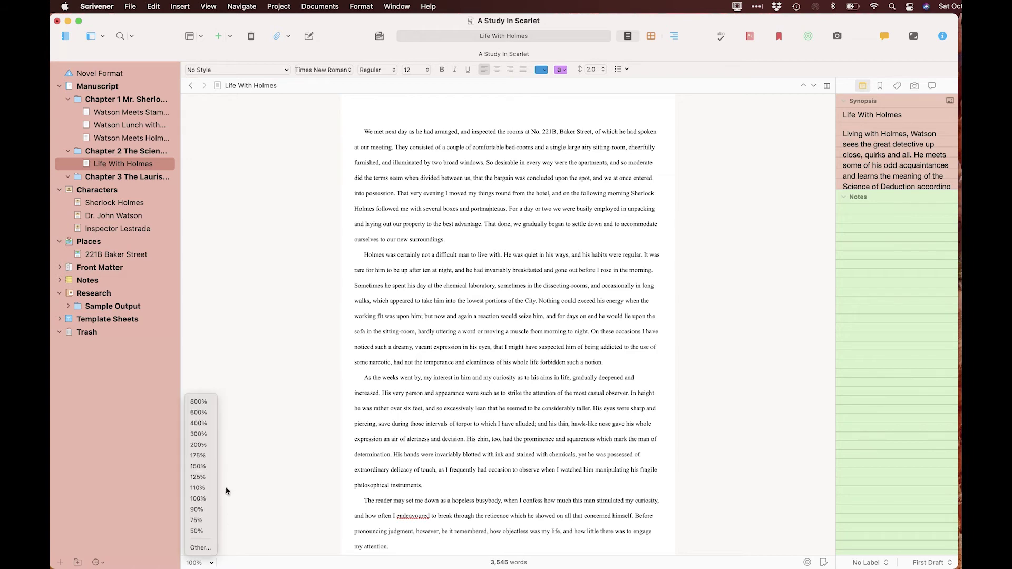
click(202, 467)
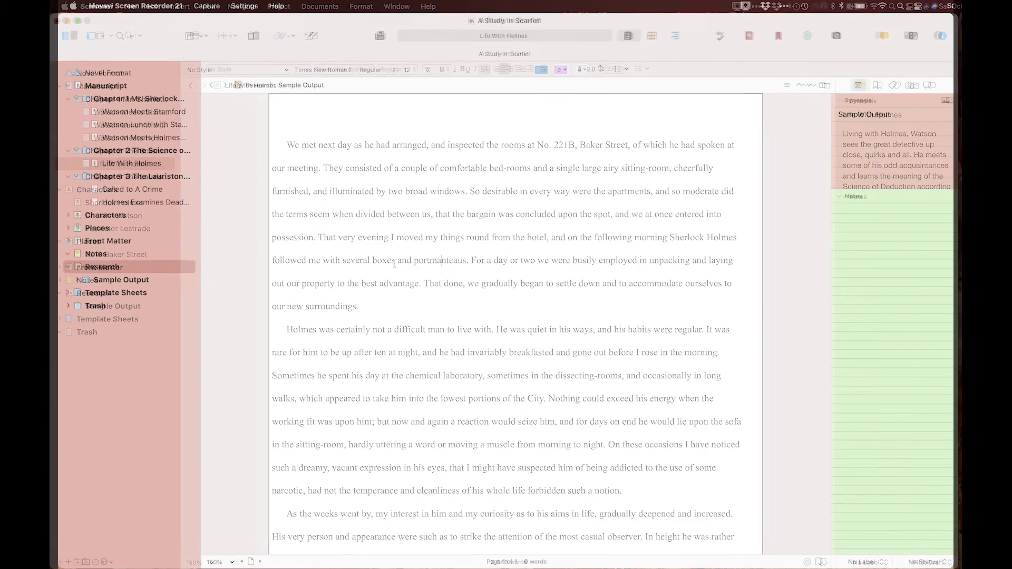
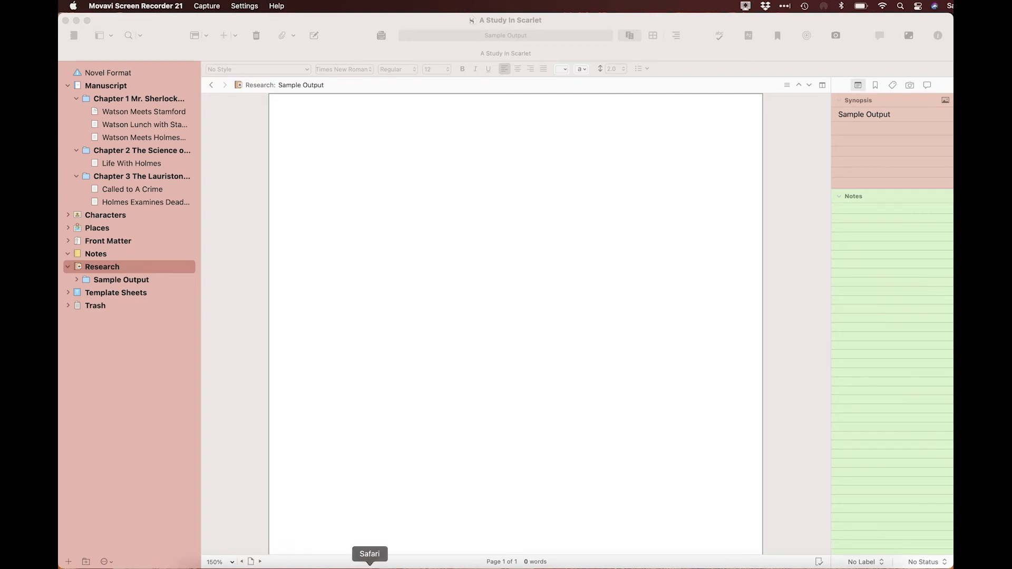
Switch to Safari, add the English Heritage page An Introduction to Victorian England to the Research folder, and select the imported page.
click(369, 567)
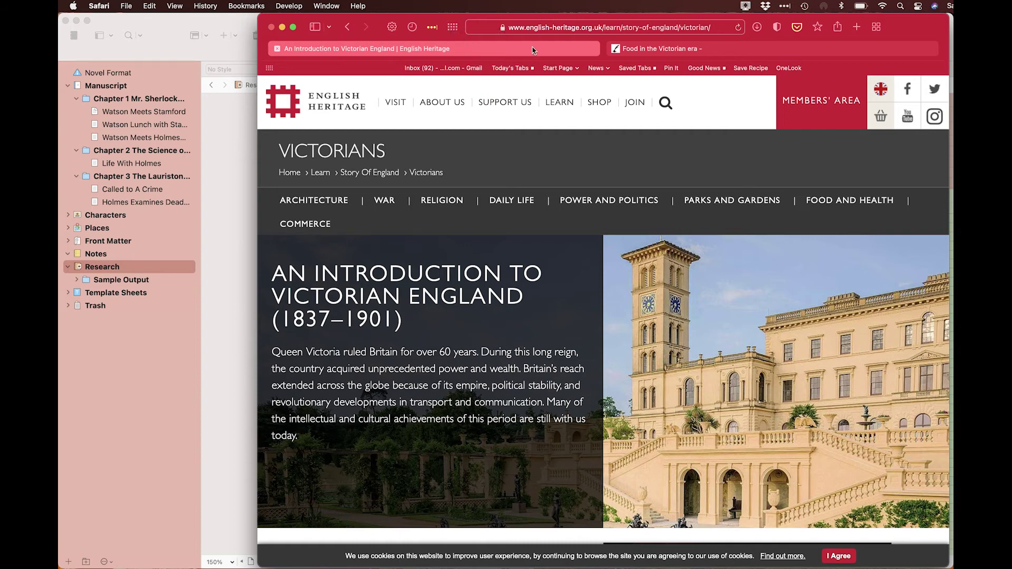
drag(534, 34, 107, 270)
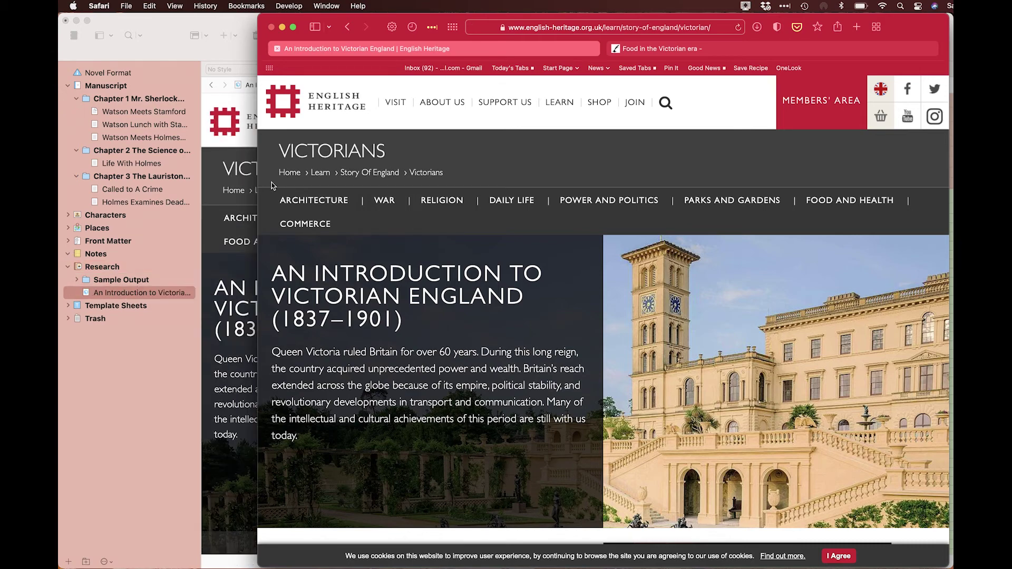
click(157, 293)
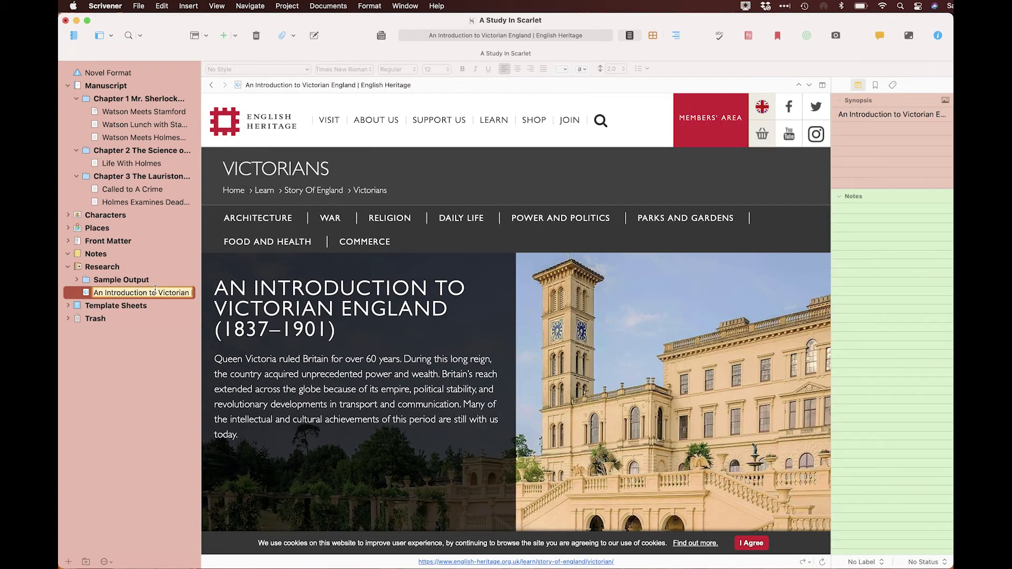
click(86, 293)
click(92, 267)
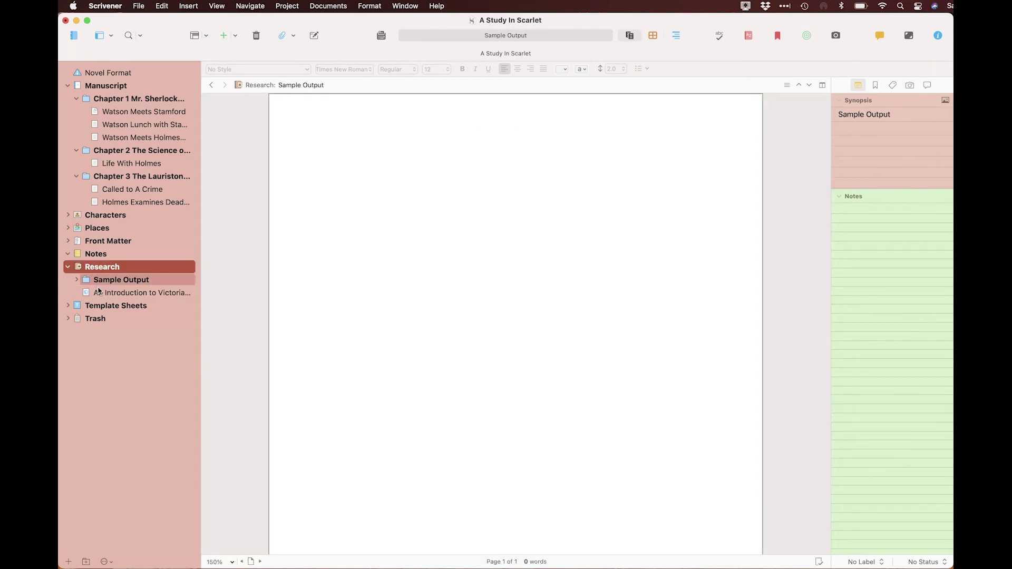
click(107, 296)
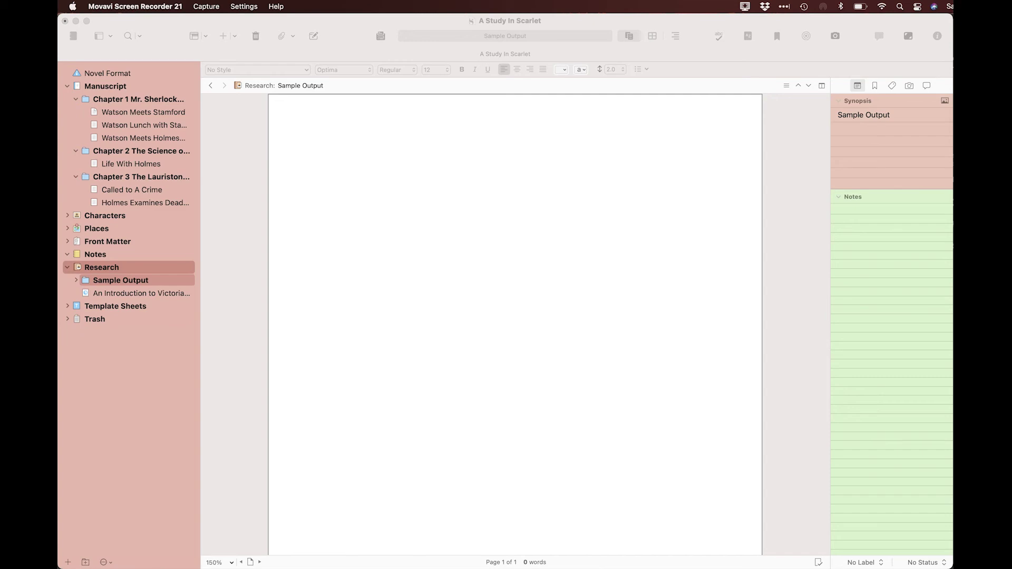
Switch to Safari, skim the Food in the Victorian era page, and add it to the Research folder in Scrivener.
click(369, 566)
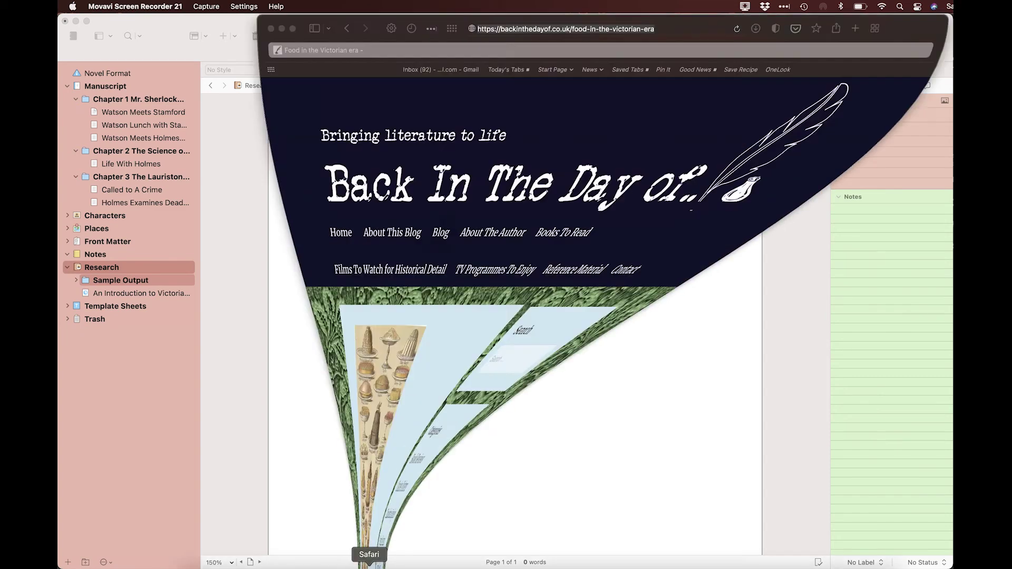
scroll(608, 459, down, 10)
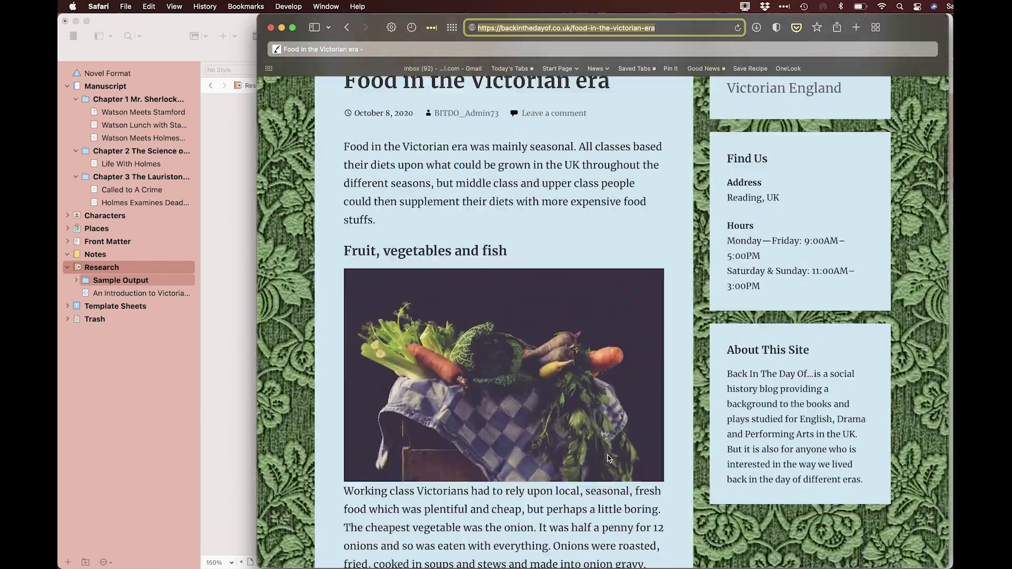
scroll(608, 459, up, 10)
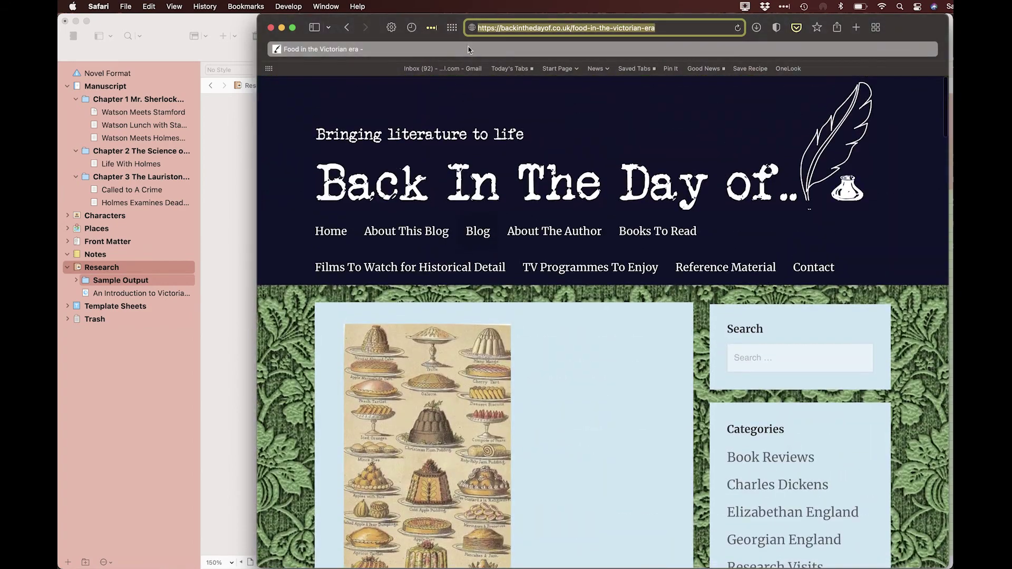
drag(472, 30, 116, 271)
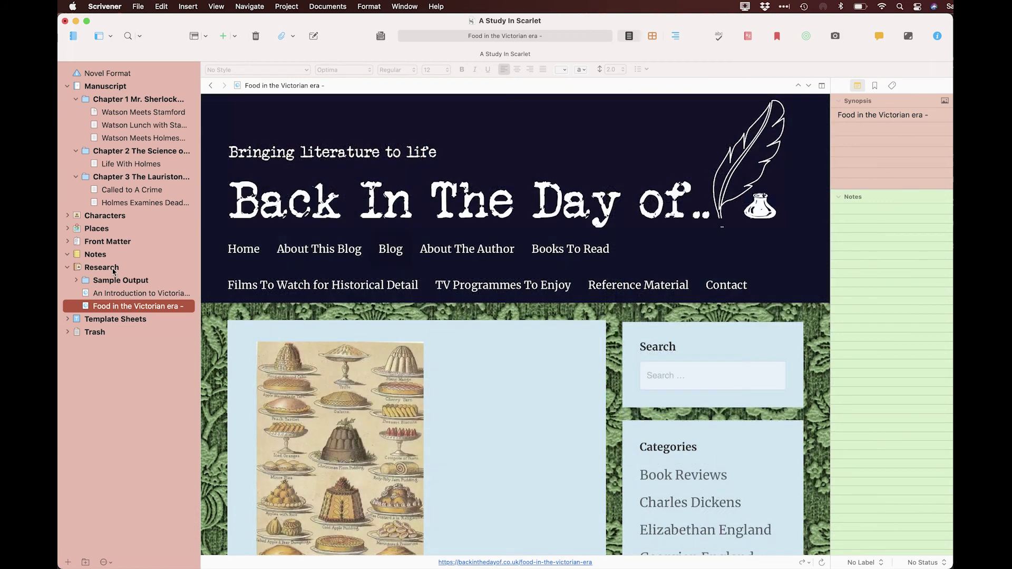
Examine the address and title fields for adding a web page to the Research folder, and cancel without adding one.
click(102, 268)
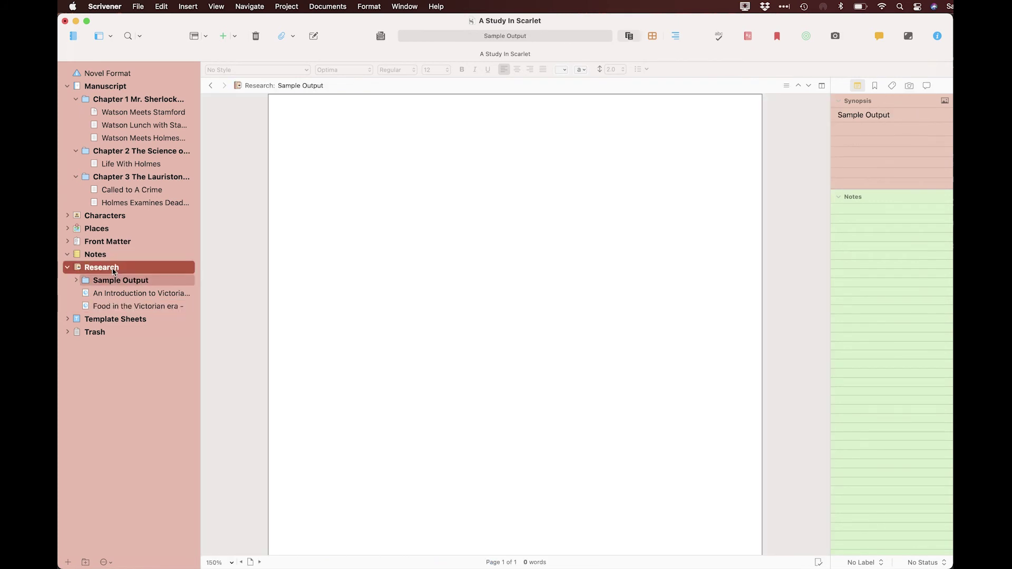
right_click(113, 271)
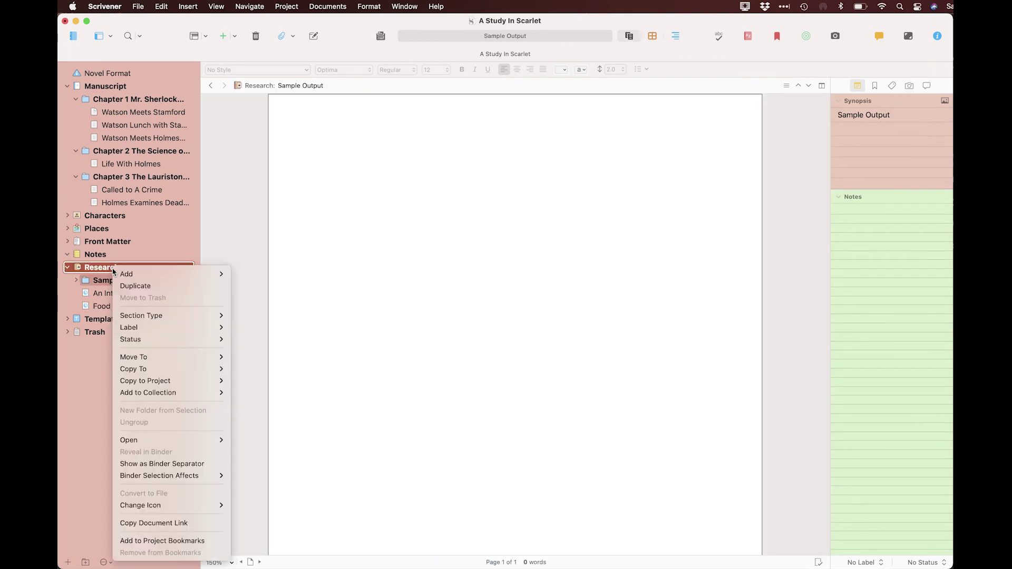
mouse_move(135, 273)
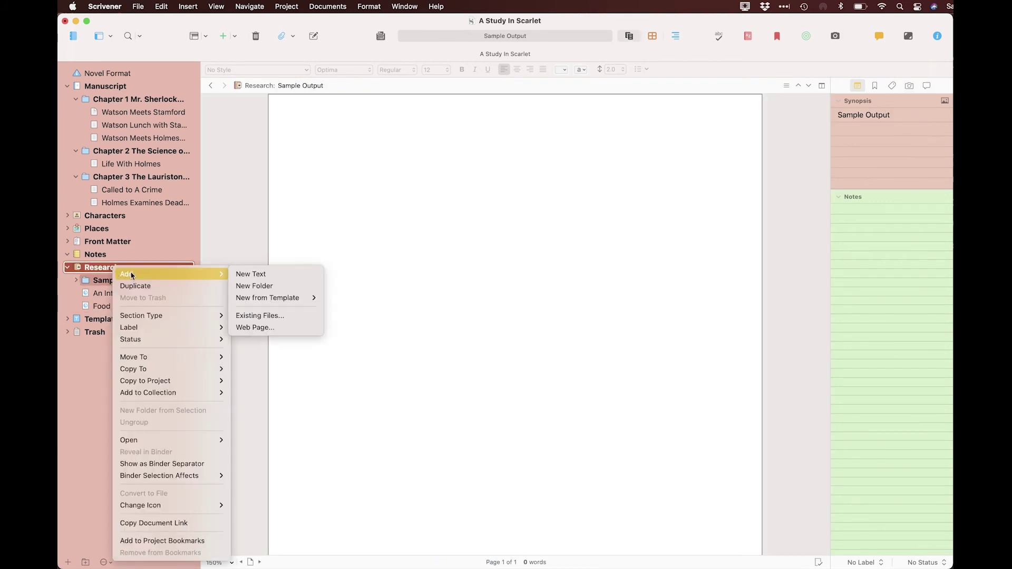
click(294, 328)
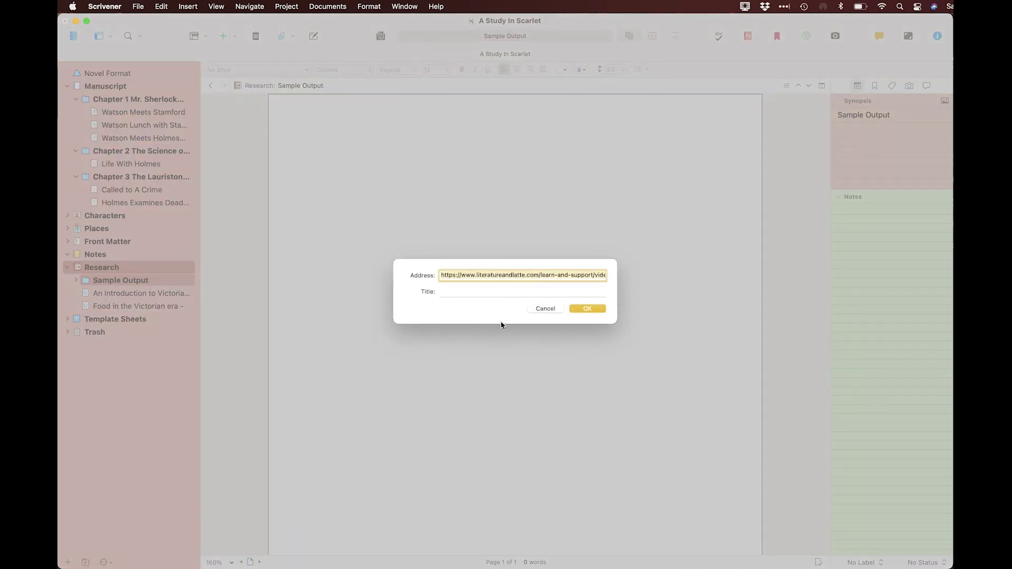
click(545, 309)
Split the editor into two side-by-side panes and show Watson Meets Stamford beside the Food in the Victorian era page.
click(165, 307)
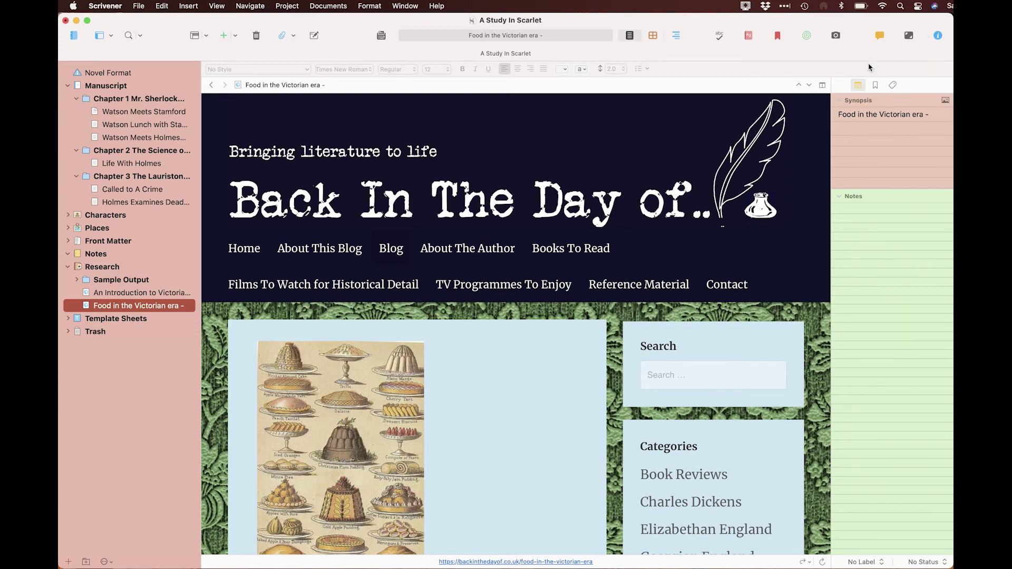
click(823, 85)
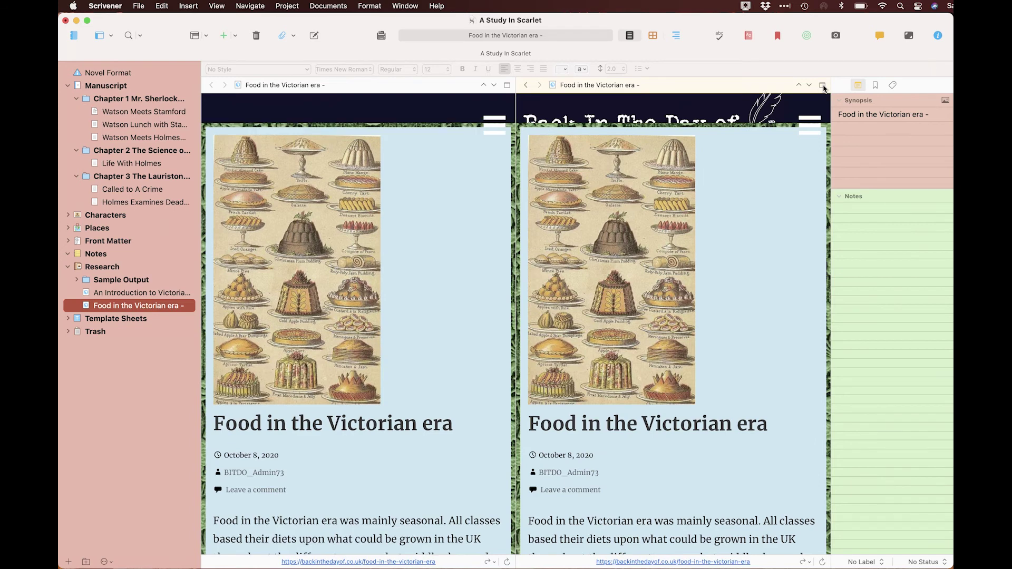
click(455, 216)
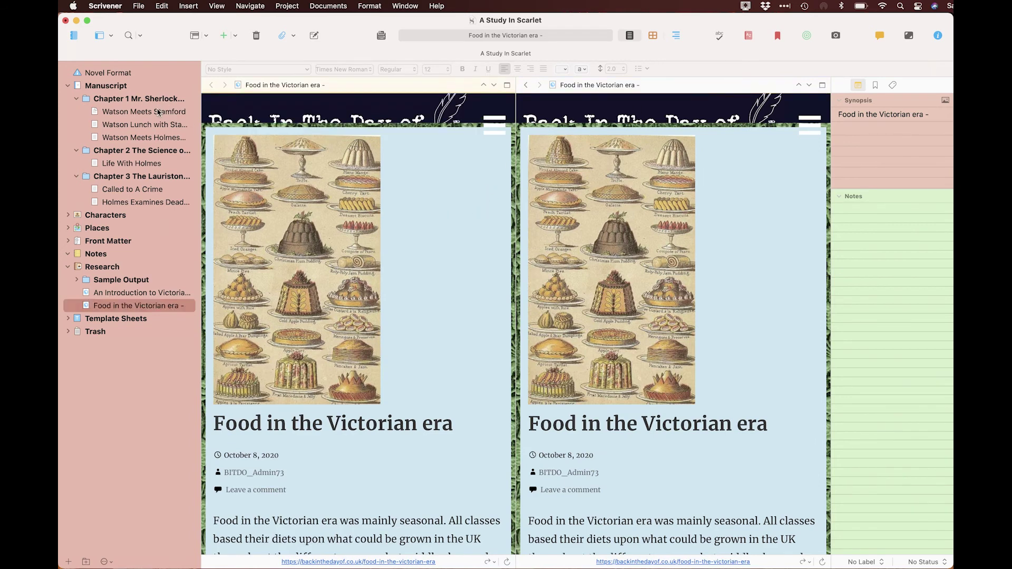
click(158, 112)
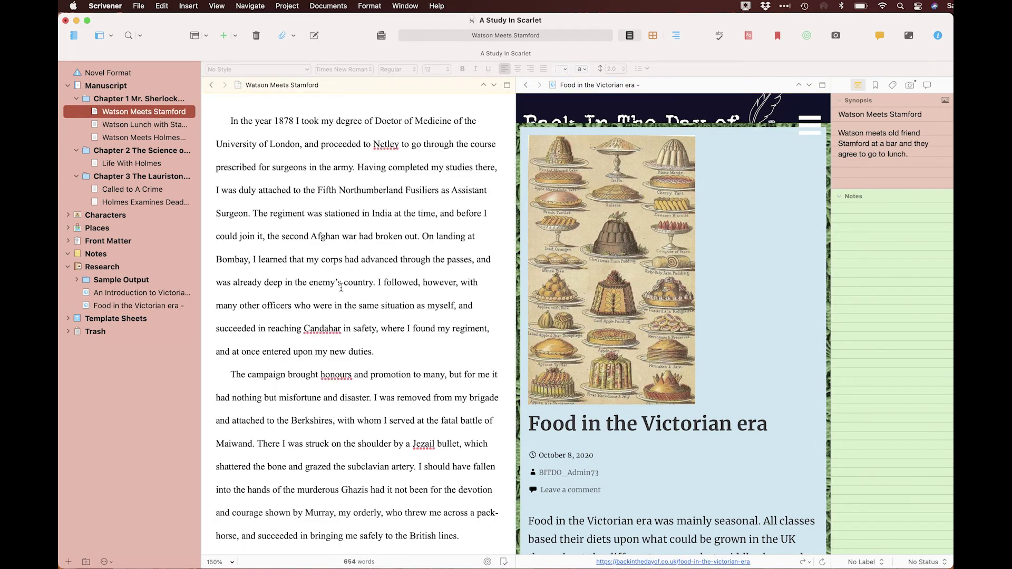
scroll(724, 325, up, 1)
click(725, 323)
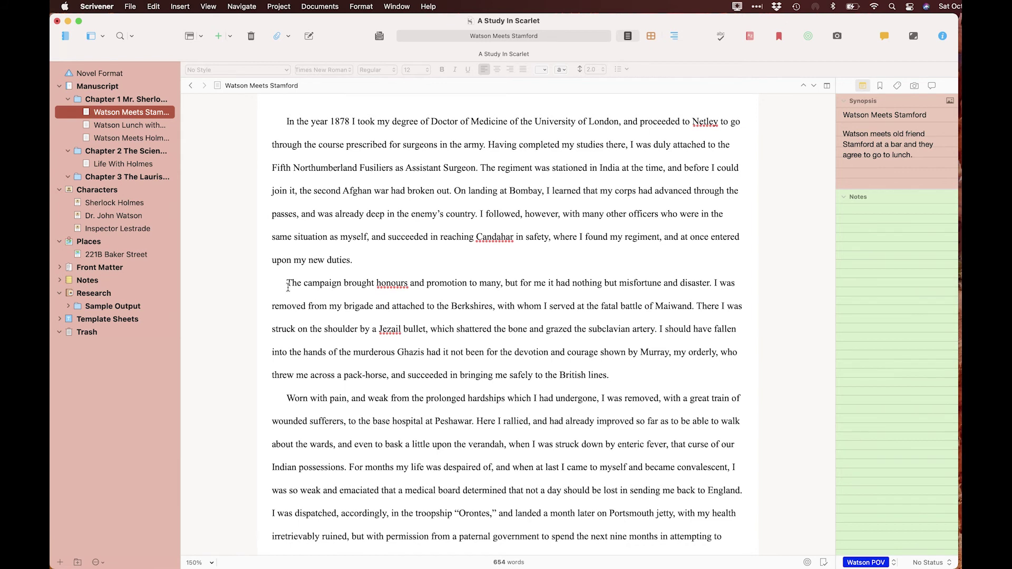
Show the snapshots of the Watson Meets Stamford scene and take a new snapshot of it.
click(288, 286)
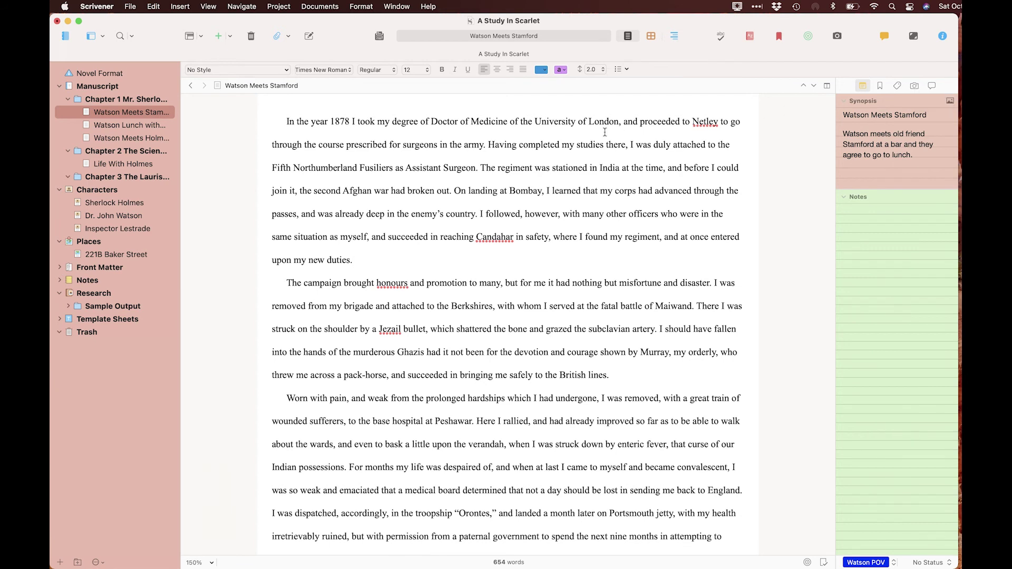
click(915, 86)
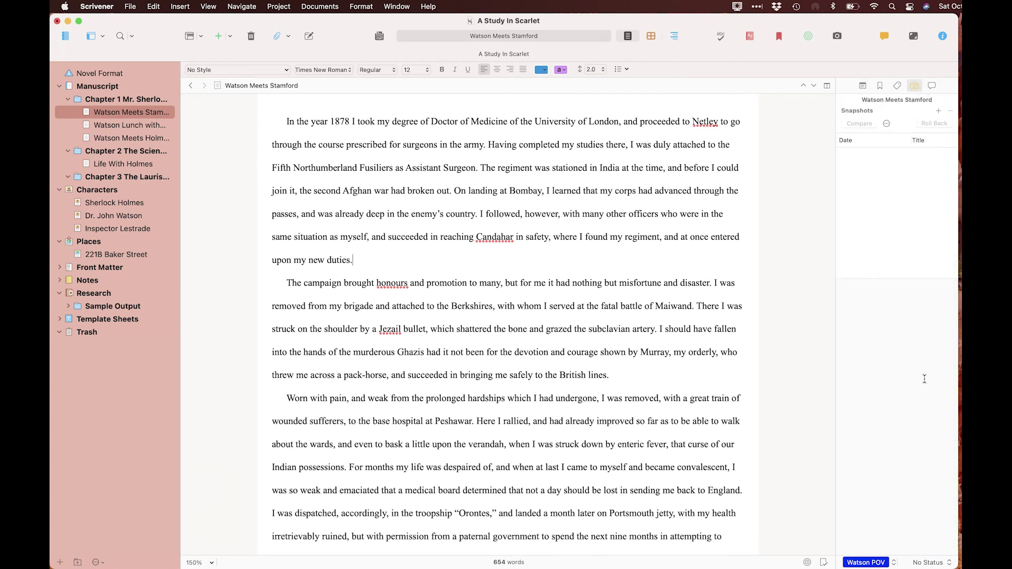
click(938, 112)
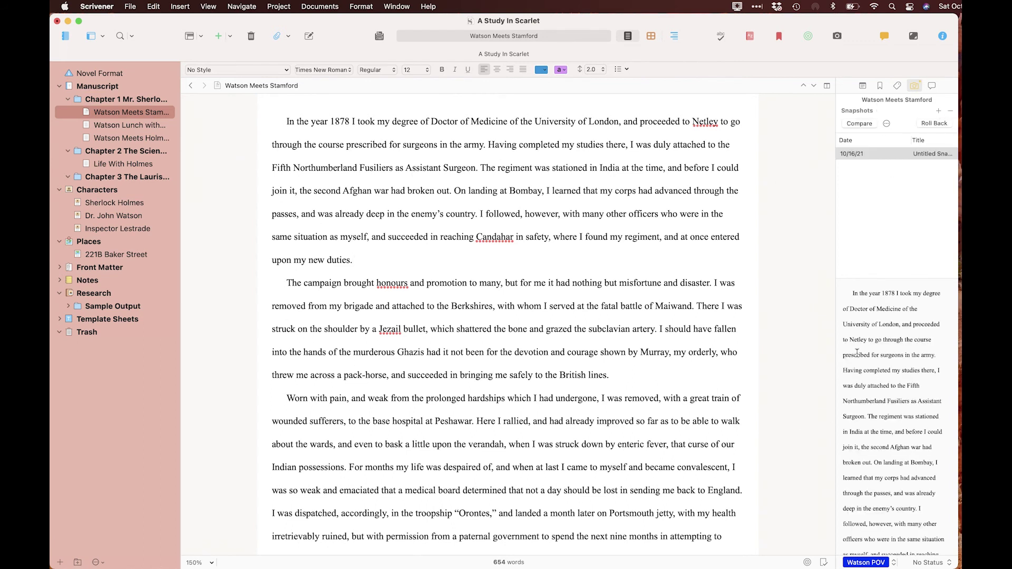
Rename the untitled snapshot of the Watson Meets Stamford scene as Original Scene.
click(929, 158)
click(929, 158)
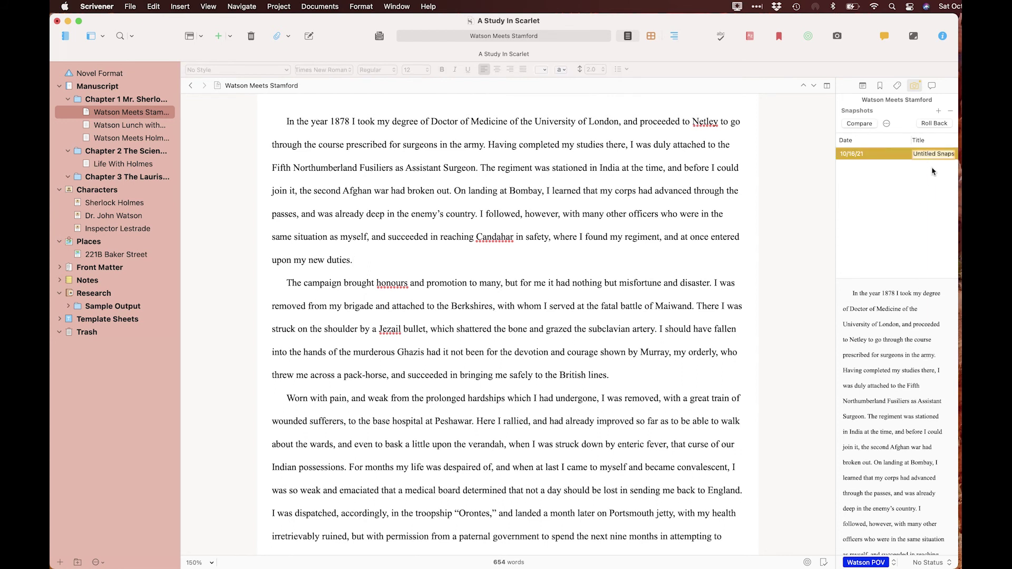
text(Original Scene)
click(888, 154)
Delete the scene's opening text up to the paragraph beginning "I had neither kith nor kin in England", undoing any accidental deletion in that paragraph.
drag(634, 393, 272, 103)
key(BackSpace)
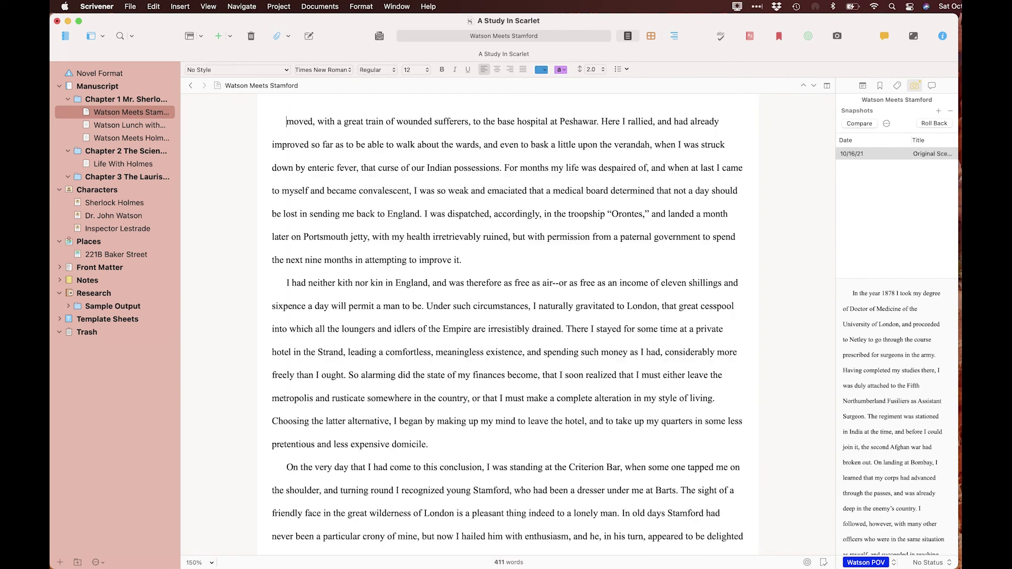
drag(462, 260, 285, 119)
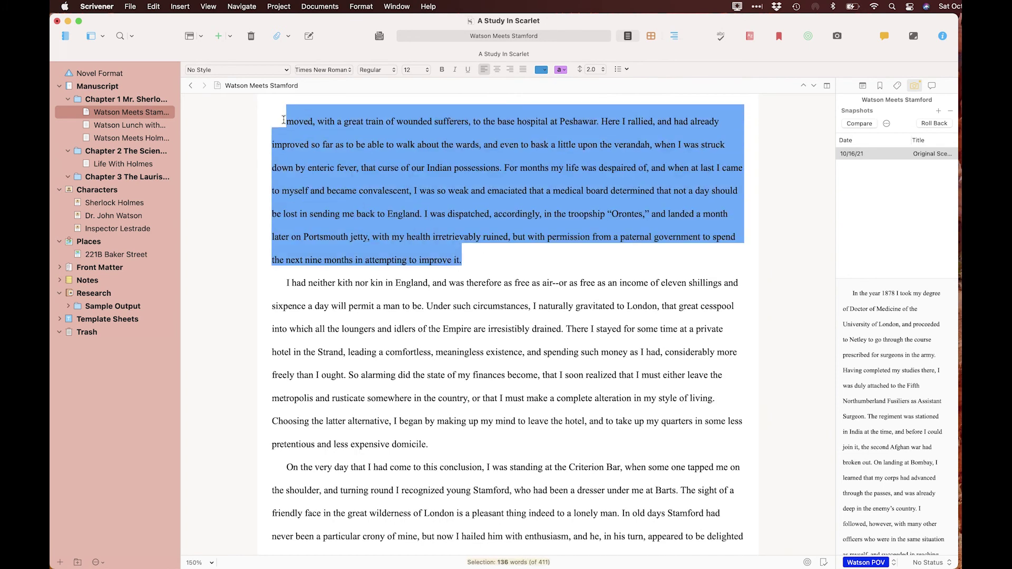
key(BackSpace)
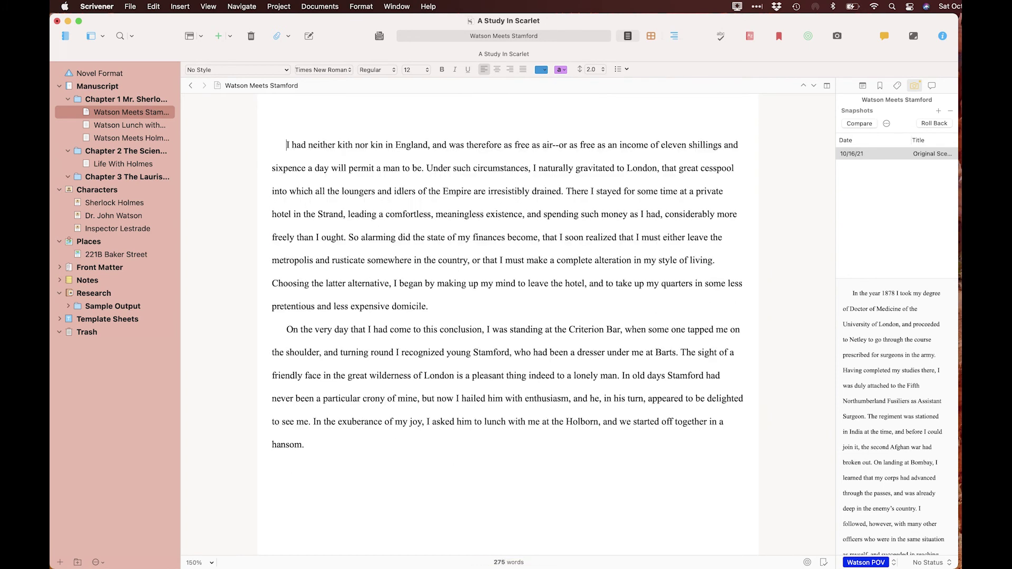
key(BackSpace)
key(BackSpace)
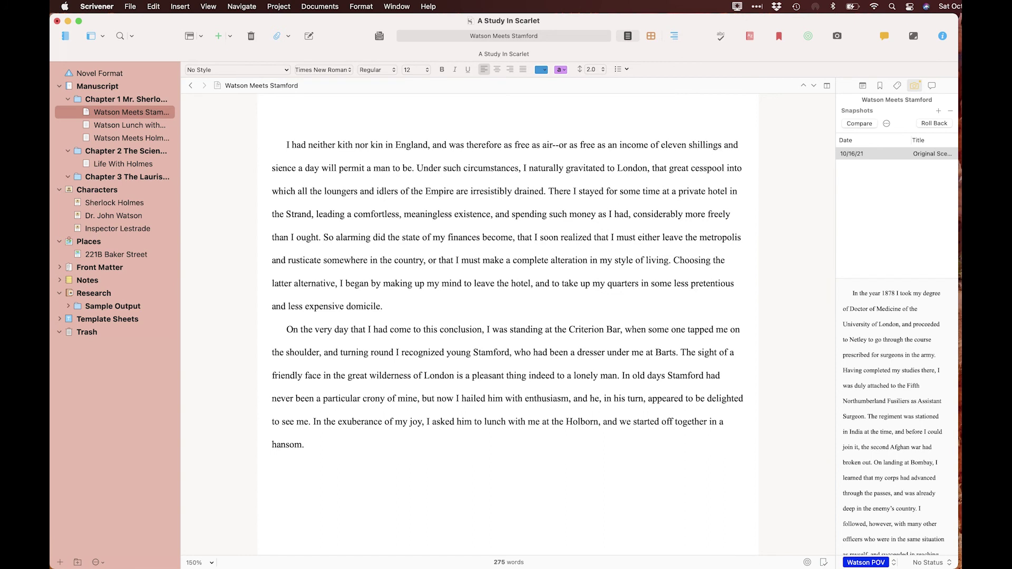
key(super+z)
click(445, 275)
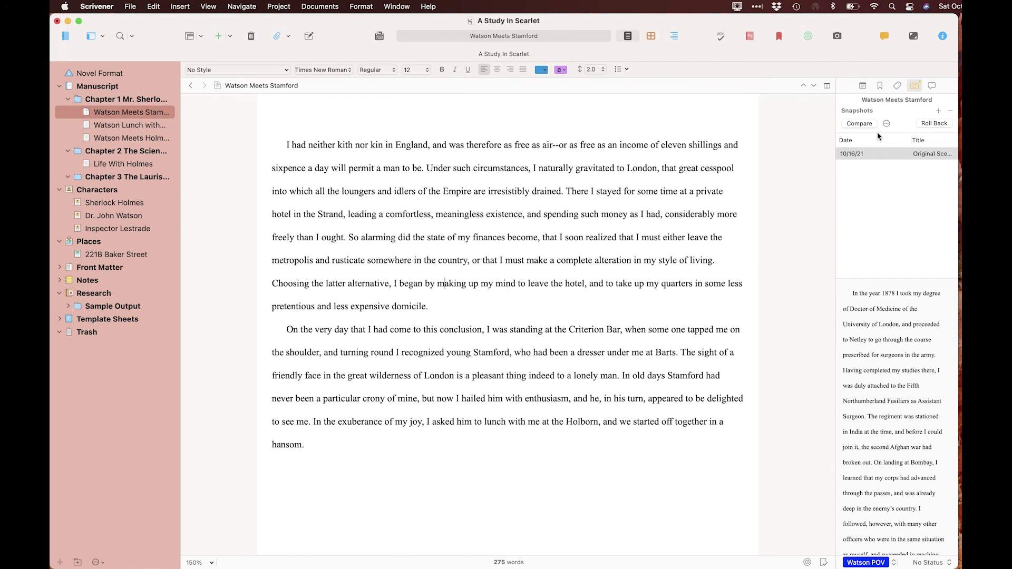
Compare the edited scene with the Original Scene snapshot and look through the marked changes.
click(859, 124)
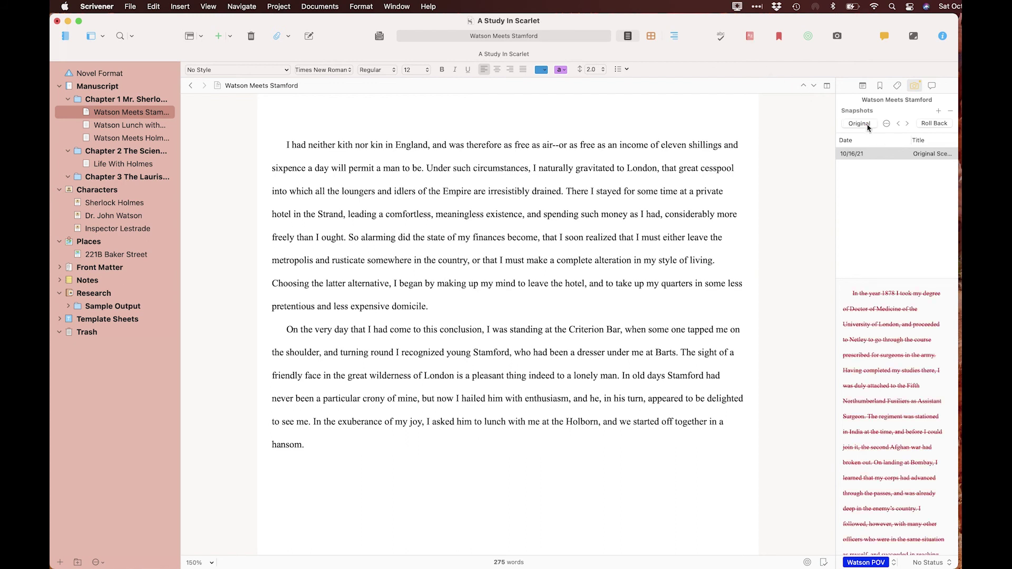
scroll(913, 364, down, 5)
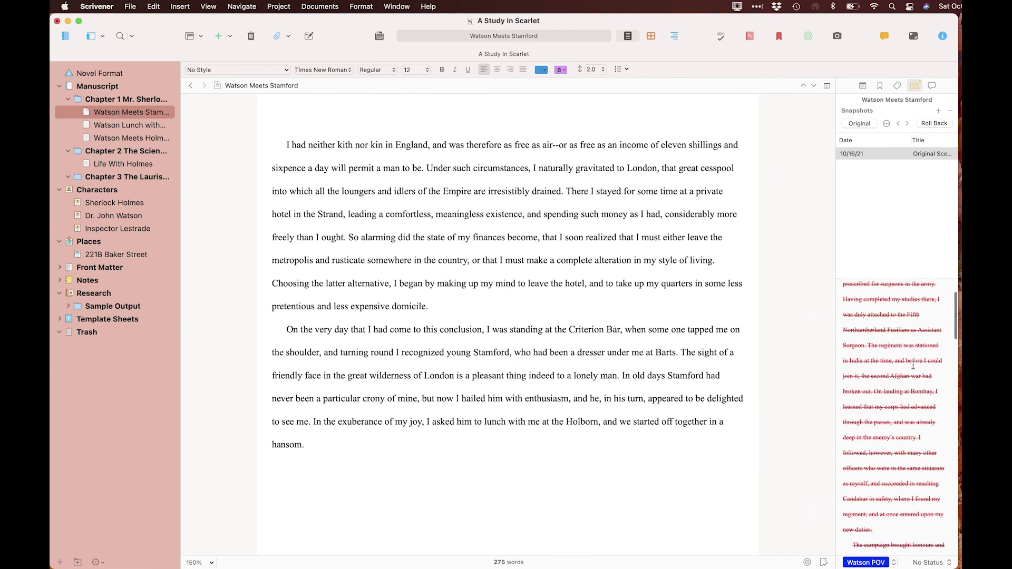
scroll(913, 364, down, 10)
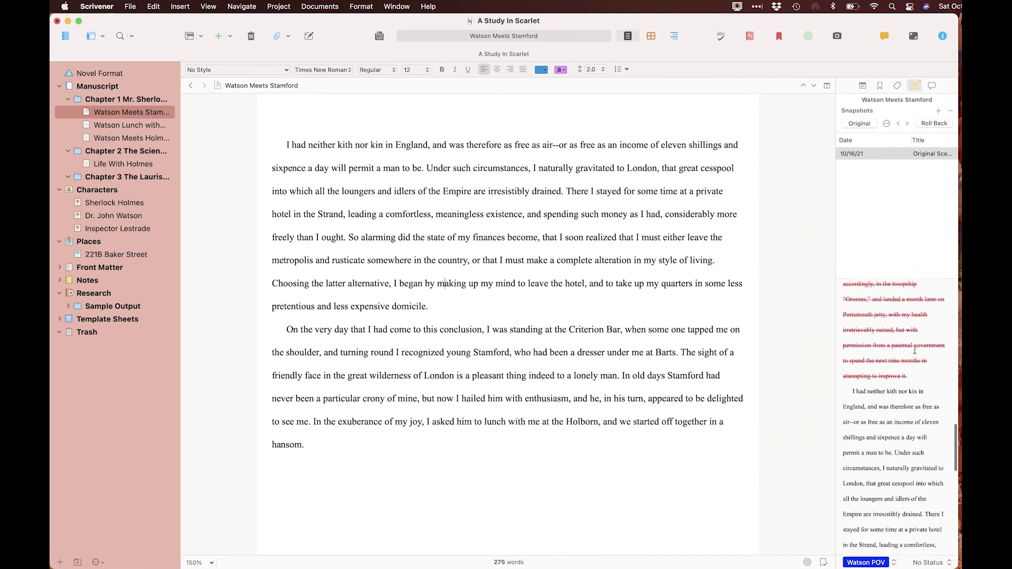
scroll(914, 350, up, 8)
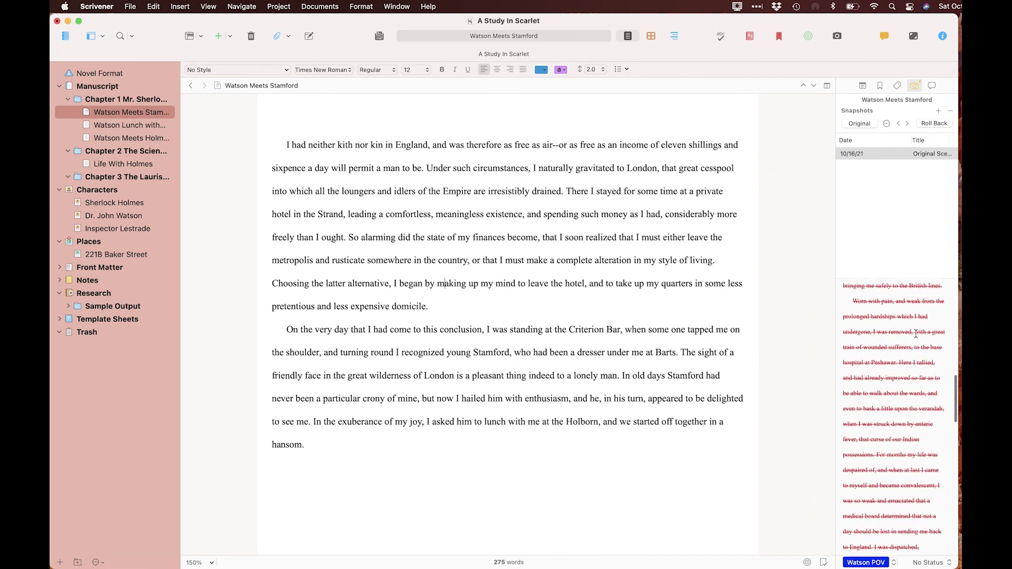
scroll(917, 335, up, 10)
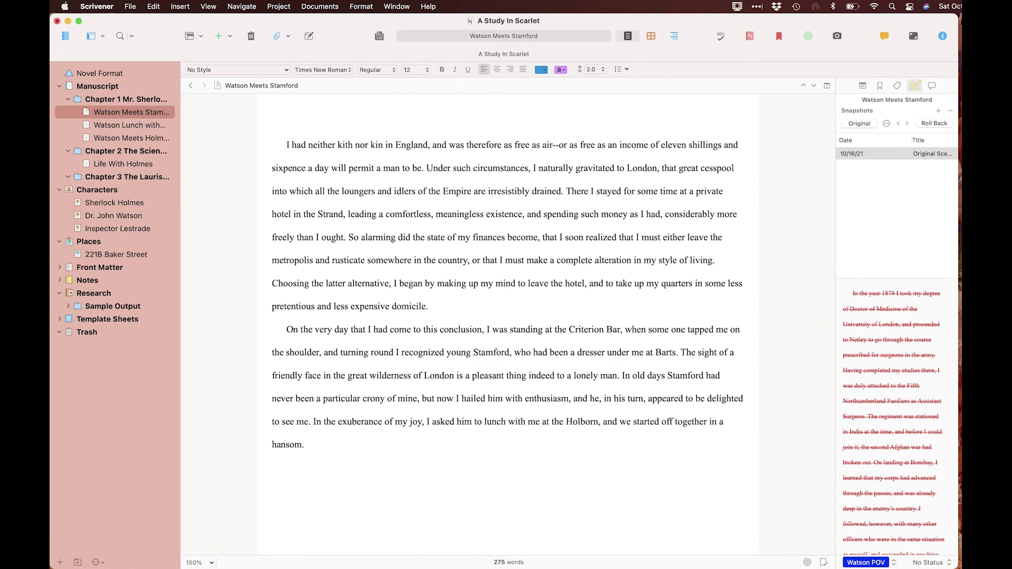
Roll the scene back to the Original Scene snapshot, saving the current version as a snapshot first, and title that snapshot Edited 1st Scene.
click(948, 123)
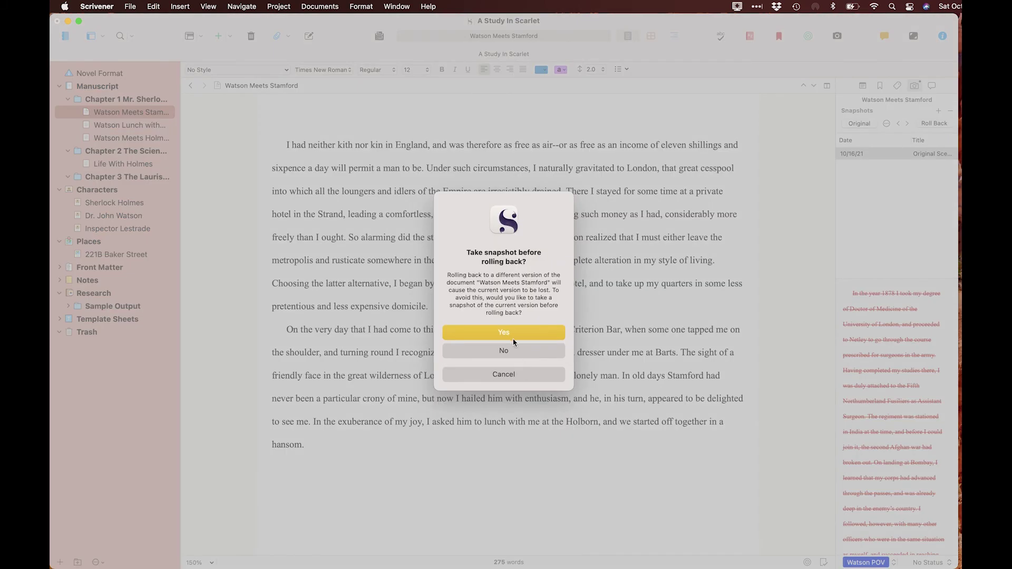
click(515, 336)
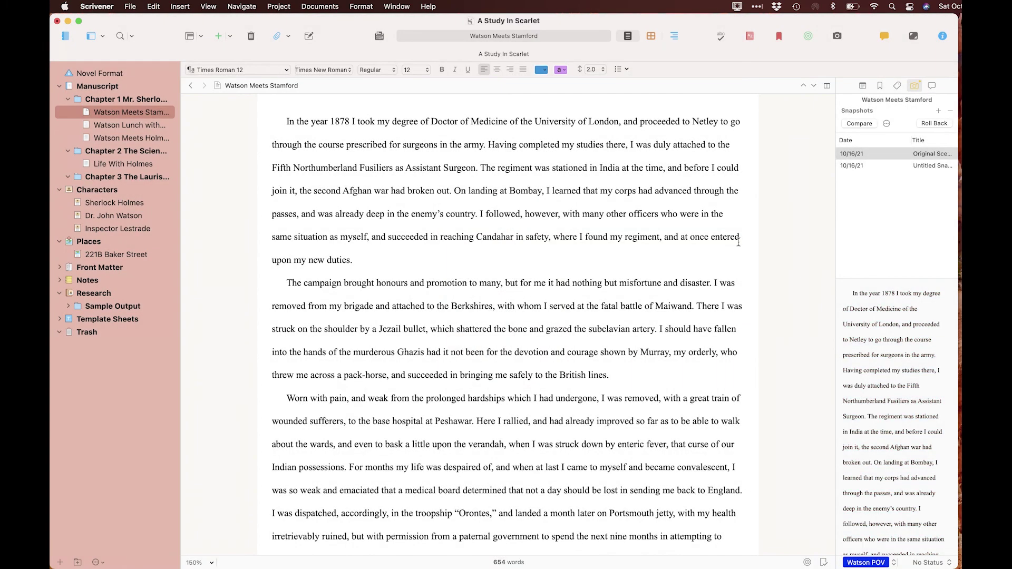
click(946, 166)
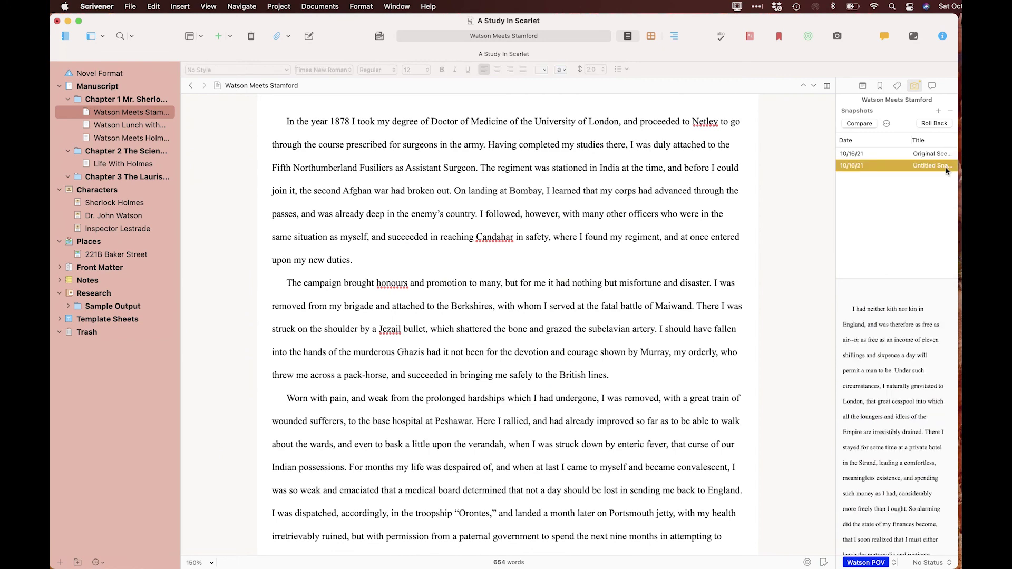
text(E)
text(dited 1st Scene)
key(Return)
Review the restored scene and both its snapshots, and switch the inspector to the synopsis and notes.
click(596, 253)
scroll(595, 254, down, 2)
scroll(596, 253, up, 2)
click(889, 155)
click(891, 165)
key(super+alt+1)
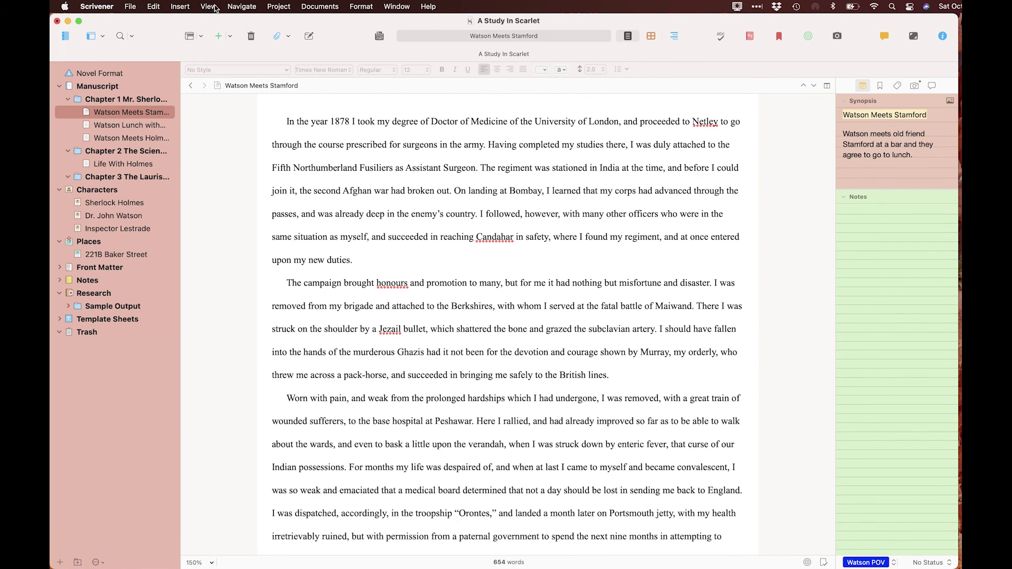
Open the Name Generator from the writing tools and reposition its window over the editor.
click(209, 6)
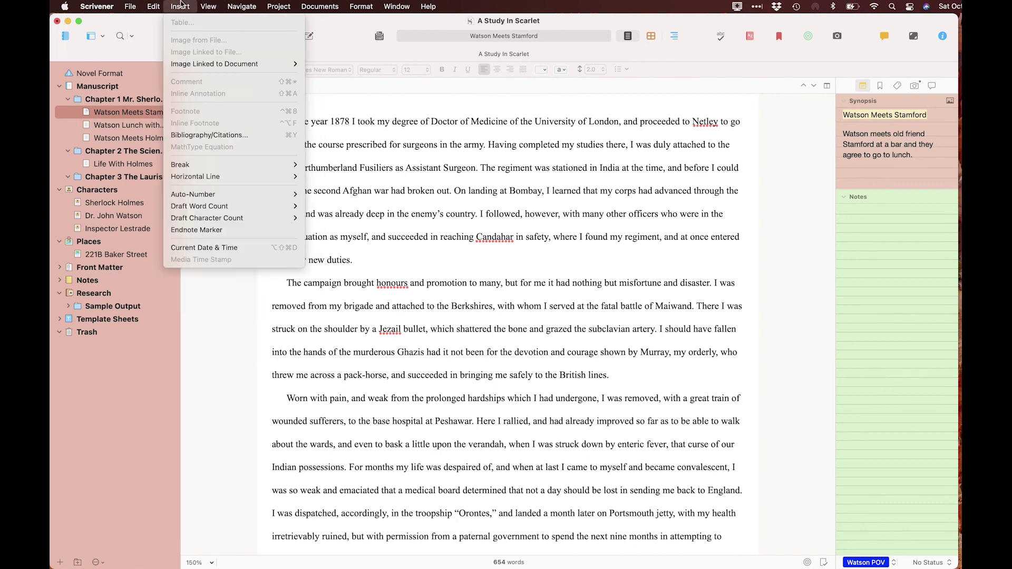
mouse_move(155, 7)
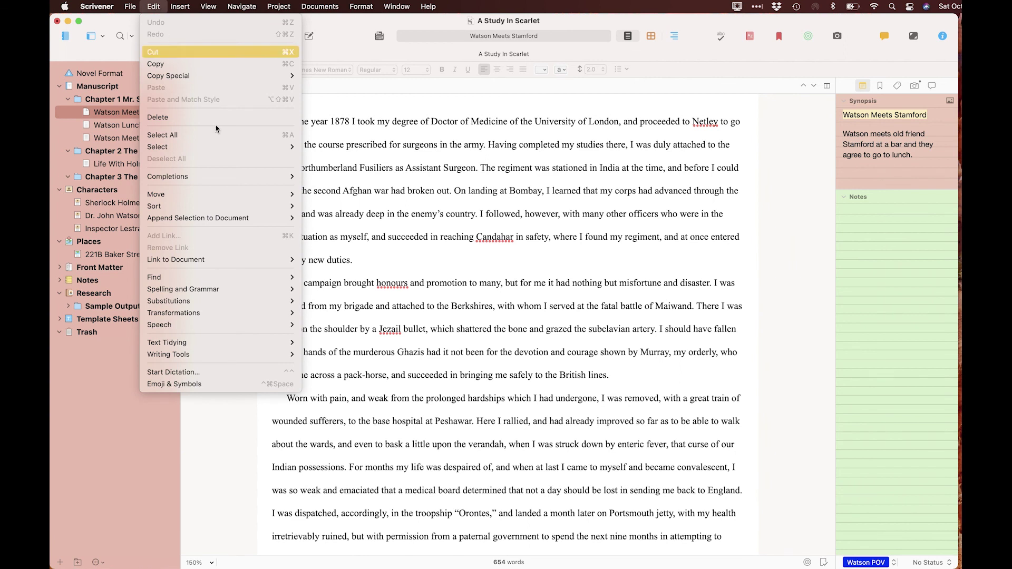
mouse_move(284, 358)
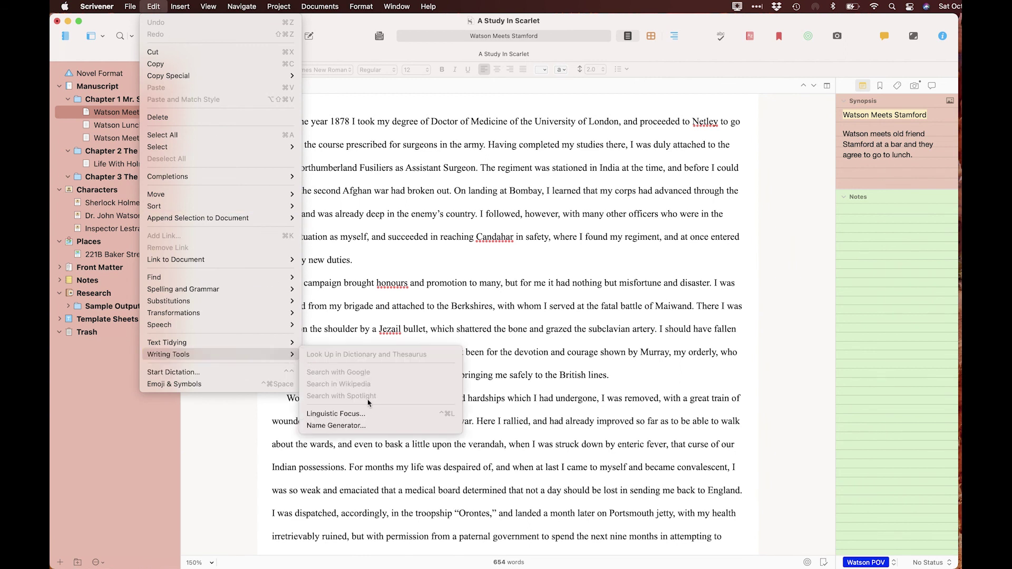
click(376, 425)
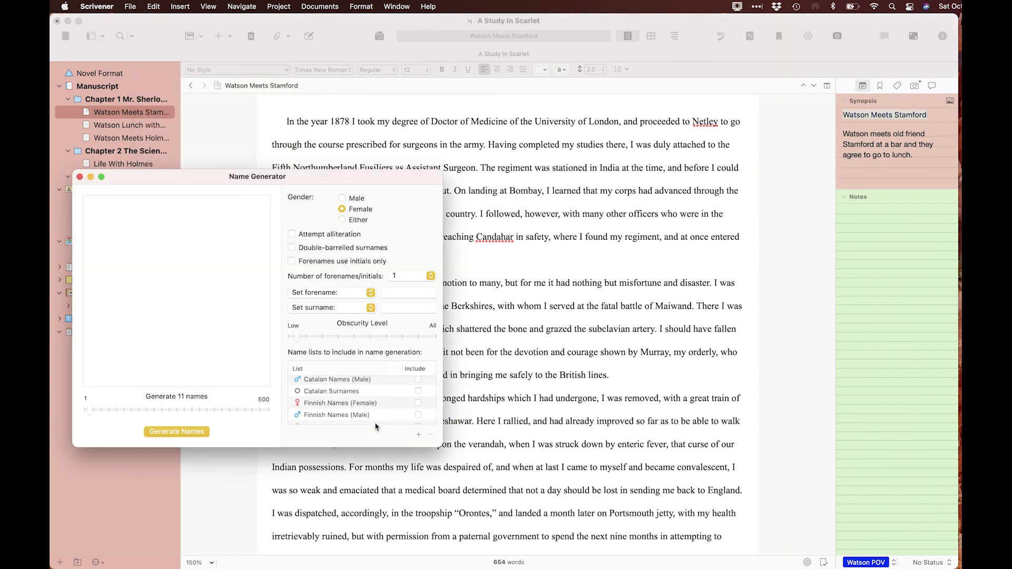
drag(259, 182, 286, 160)
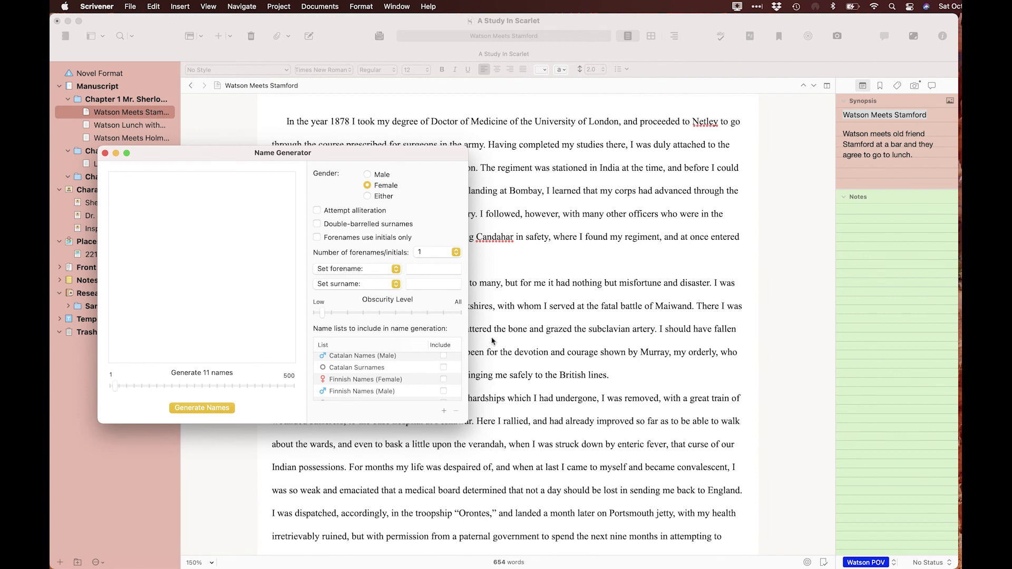
Include the Finnish Names (Male) and Finnish Names (Female) lists and set the number of names to generate to 20.
scroll(401, 388, down, 3)
scroll(400, 388, up, 2)
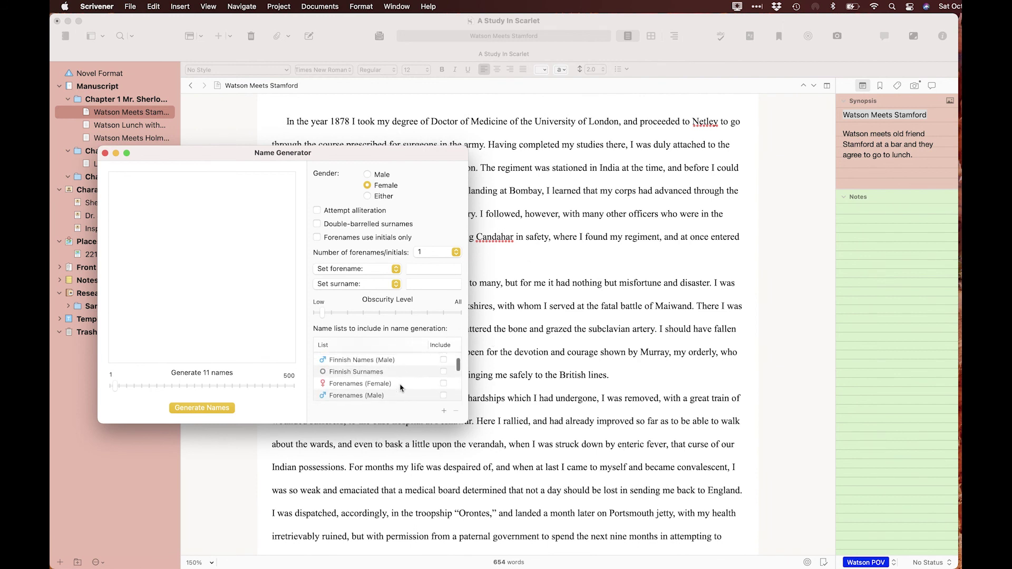
click(444, 375)
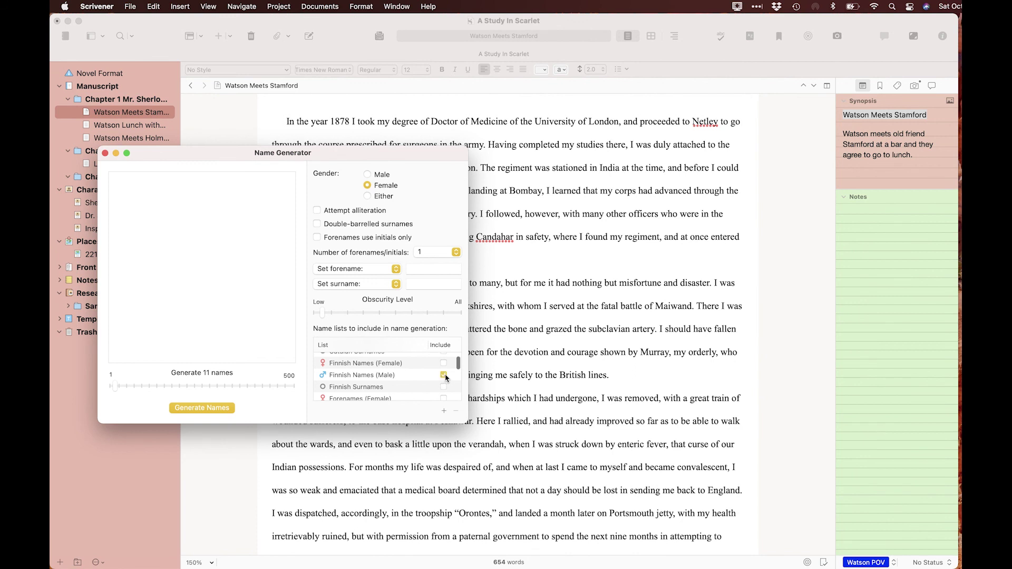
click(444, 363)
drag(116, 389, 121, 389)
Set the gender to Either, generate the names, and close the Name Generator.
click(368, 175)
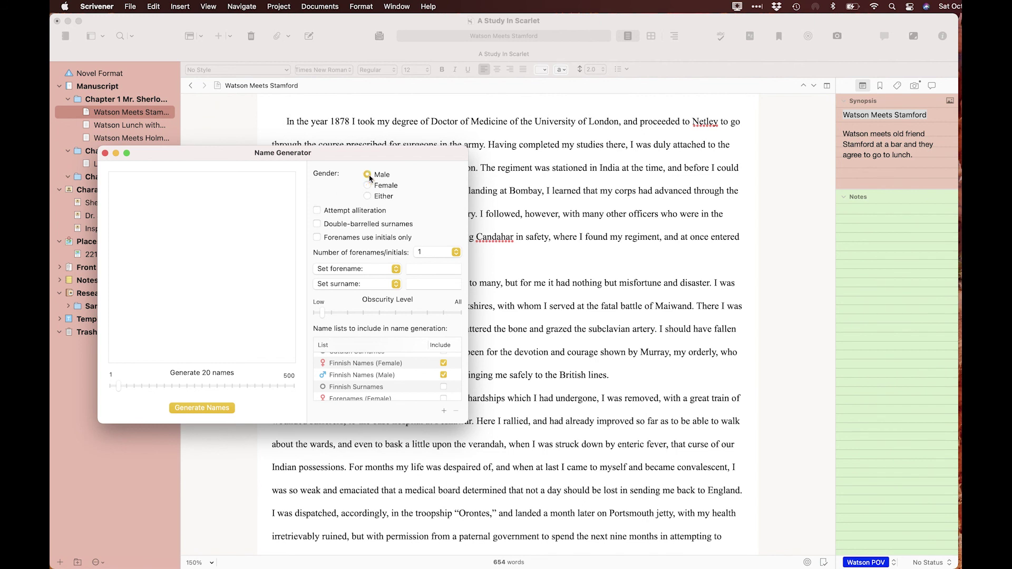
click(367, 196)
click(216, 409)
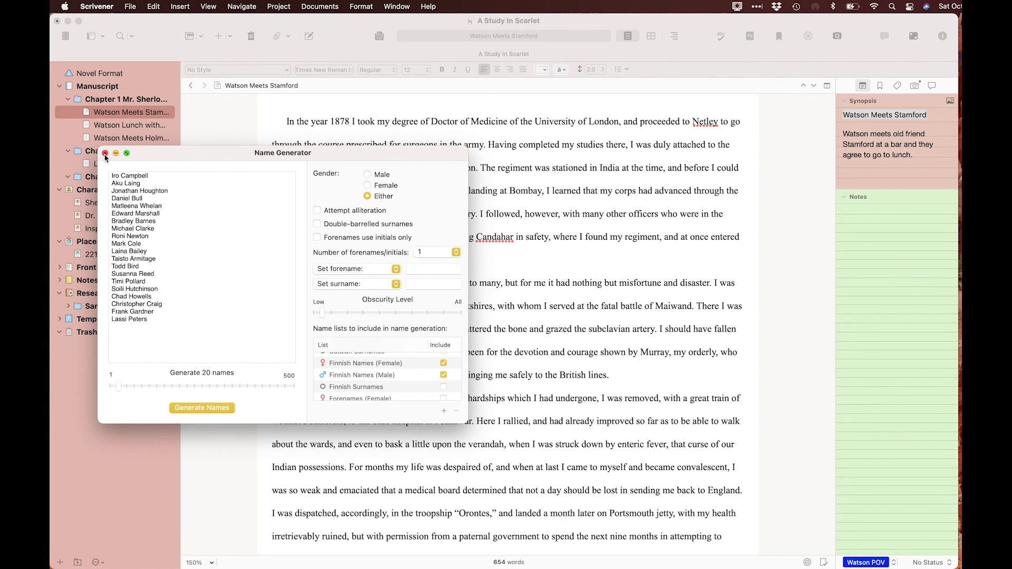
click(105, 154)
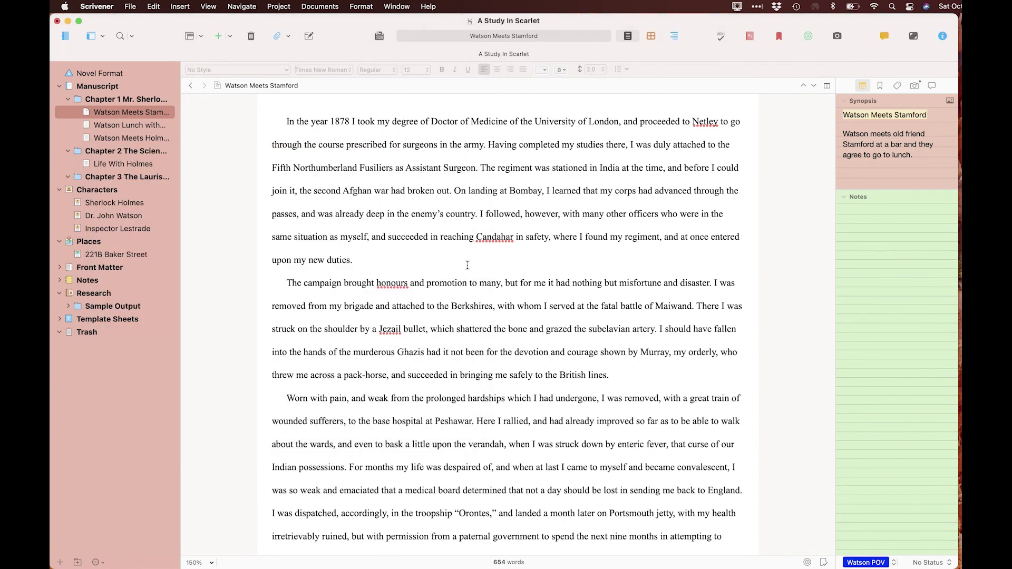